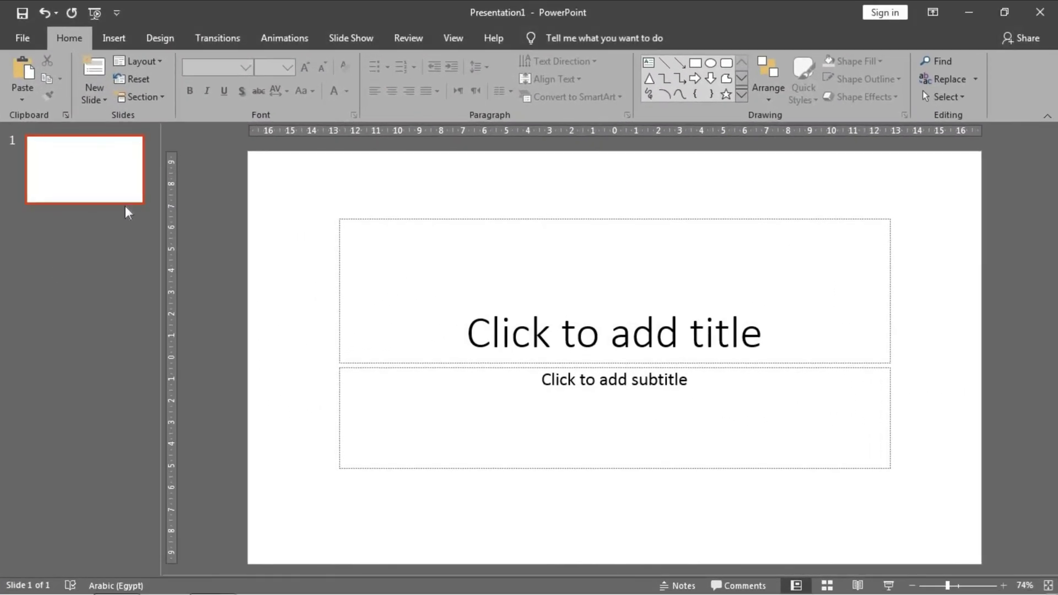
Step: Switch the first slide to the Blank layout
{"action": "right_click", "coordinate": [114, 177]}
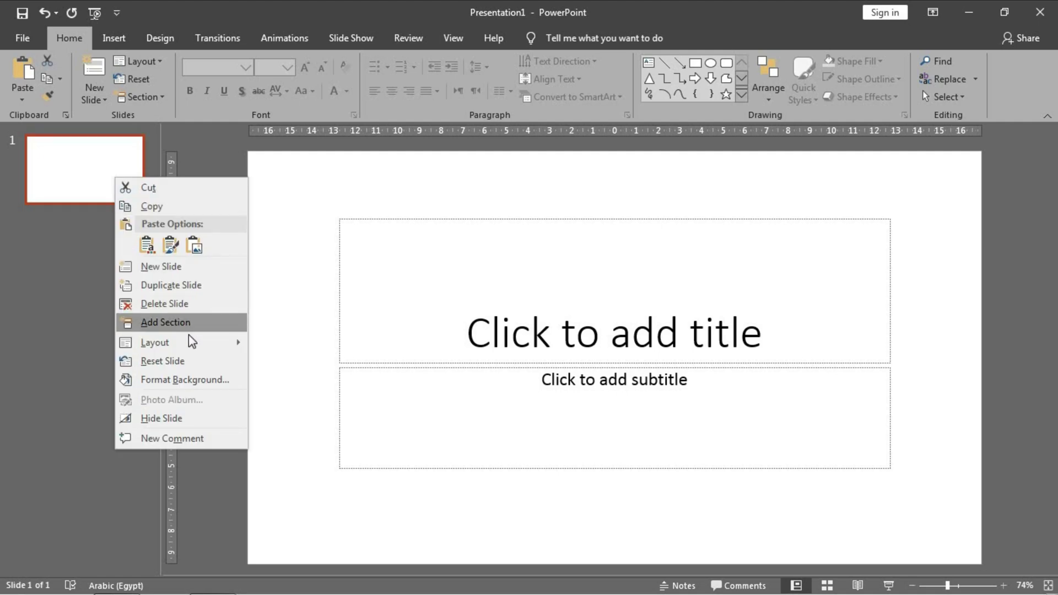
{"action": "mouse_move", "coordinate": [196, 346]}
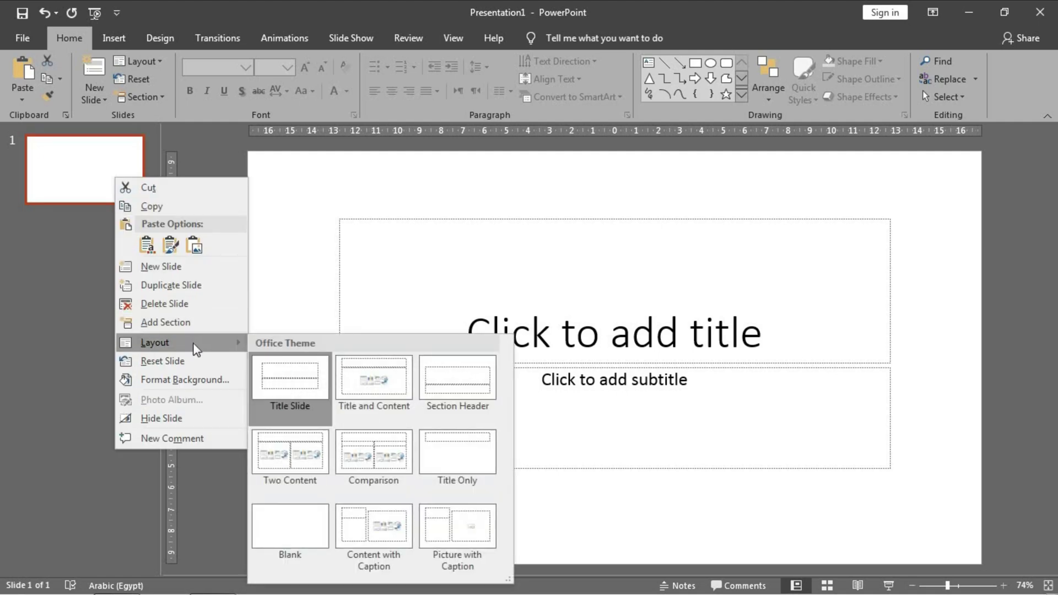
{"action": "left_click", "coordinate": [324, 527]}
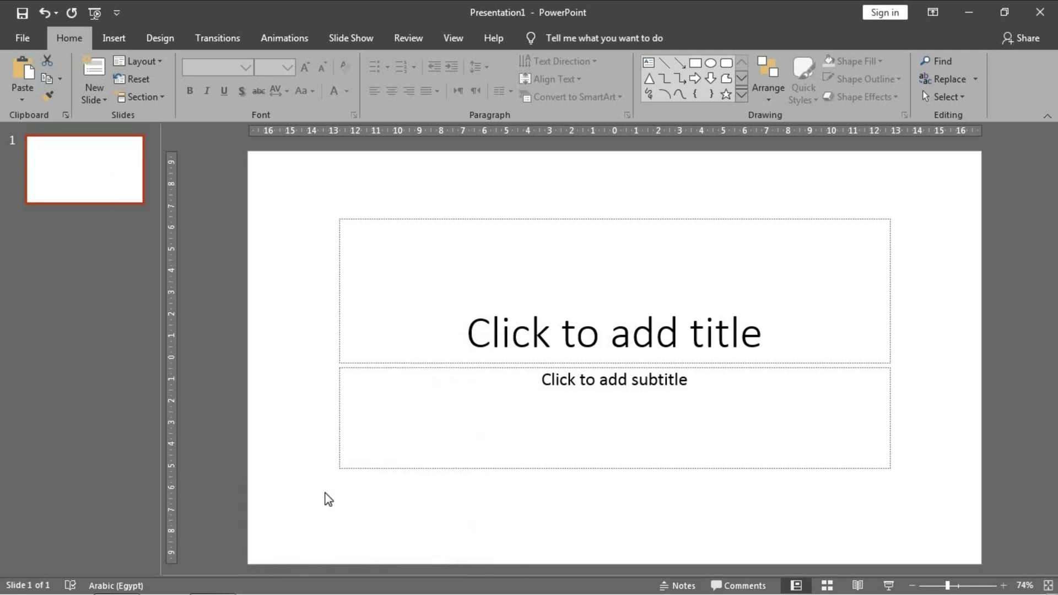
Step: Draw a Circle: Hollow donut ring and centre it on the slide
{"action": "left_click", "coordinate": [116, 39]}
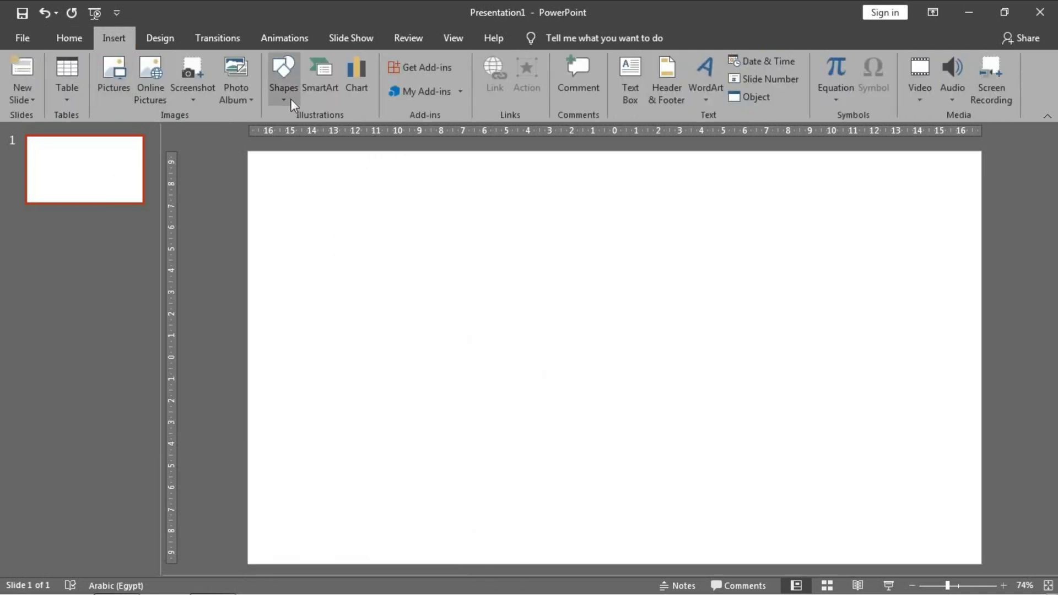
{"action": "left_click", "coordinate": [272, 97]}
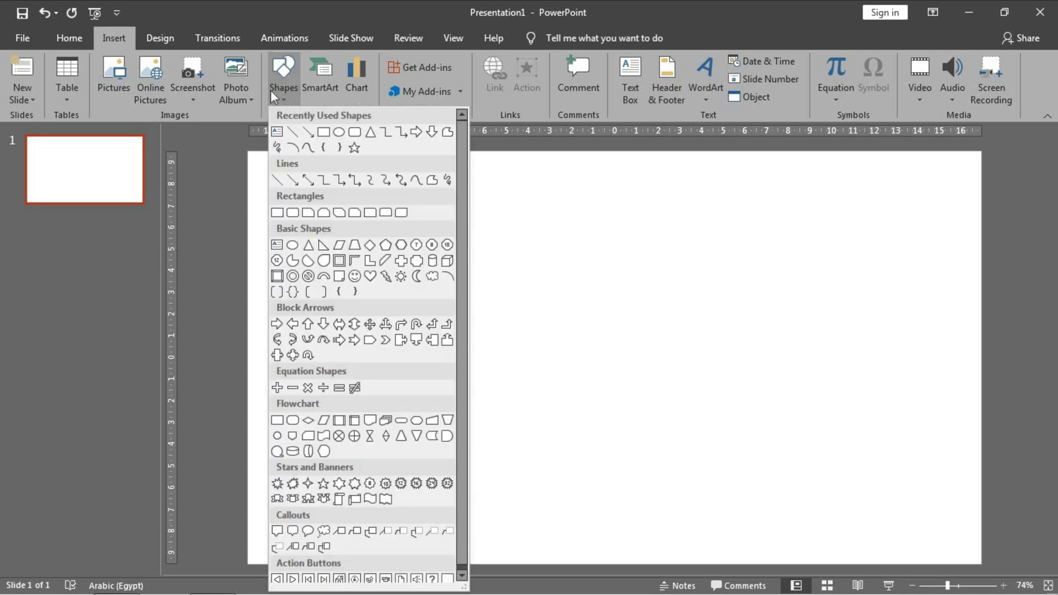
{"action": "left_click", "coordinate": [292, 276]}
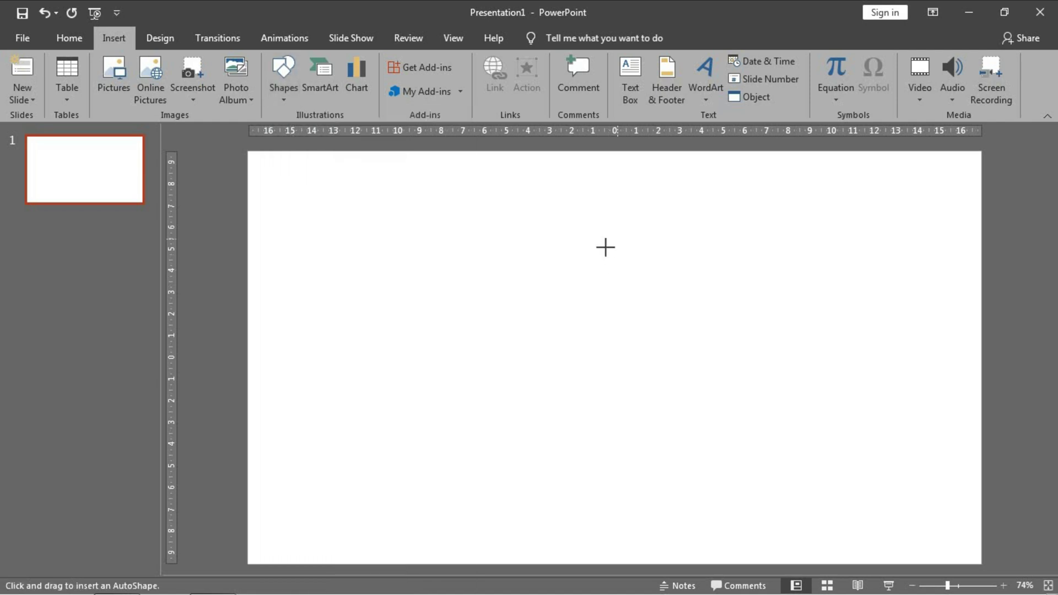
{"action": "left_click_drag", "start_coordinate": [605, 247], "coordinate": [438, 348]}
{"action": "left_click_drag", "start_coordinate": [592, 319], "coordinate": [669, 354]}
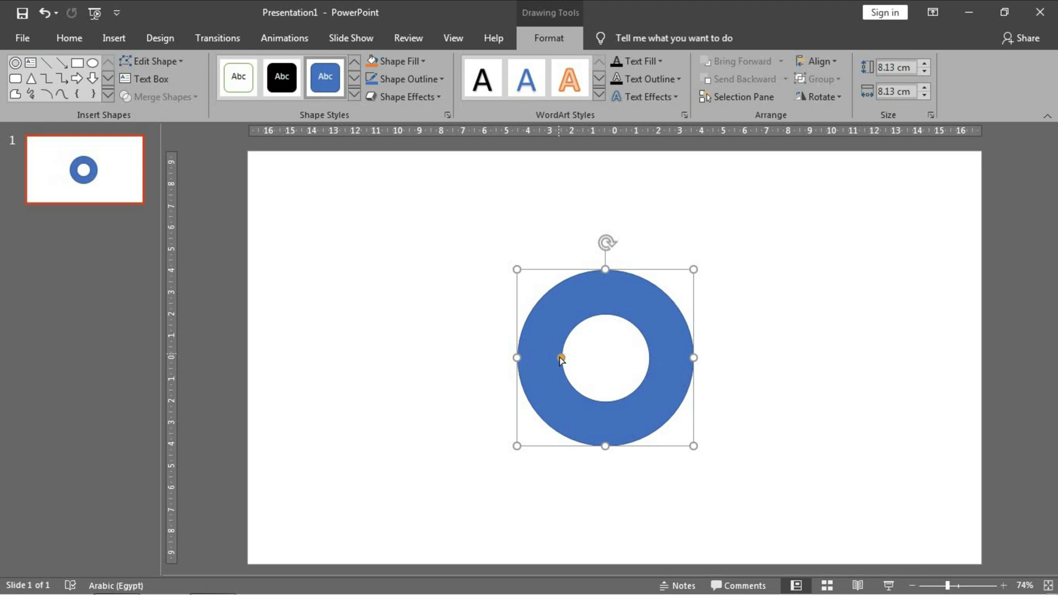
Step: Thin the ring by widening its hole and remove its outline
{"action": "left_click_drag", "start_coordinate": [556, 359], "coordinate": [543, 367]}
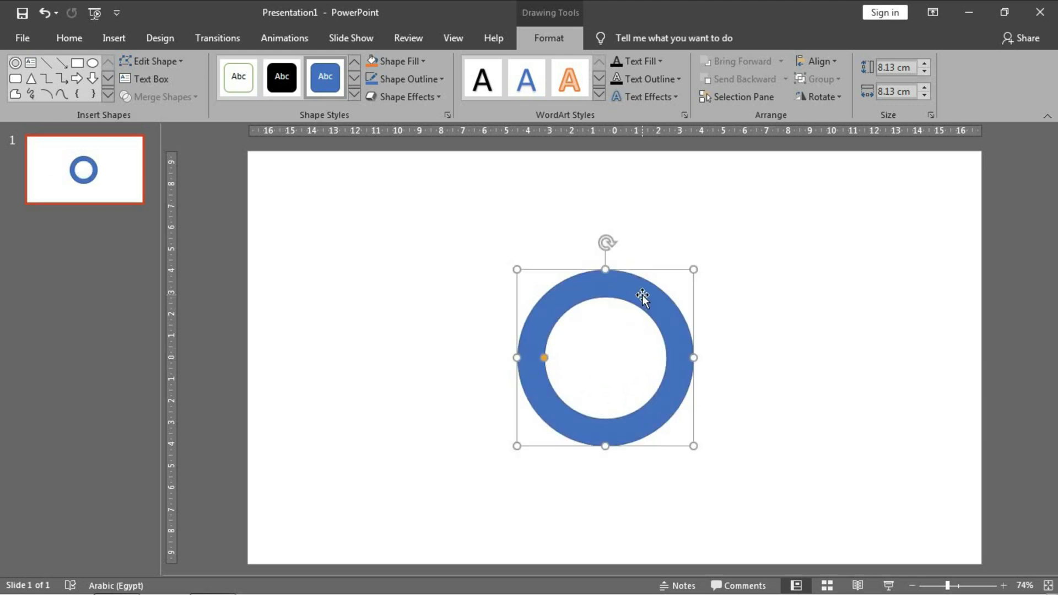
{"action": "left_click", "coordinate": [416, 78]}
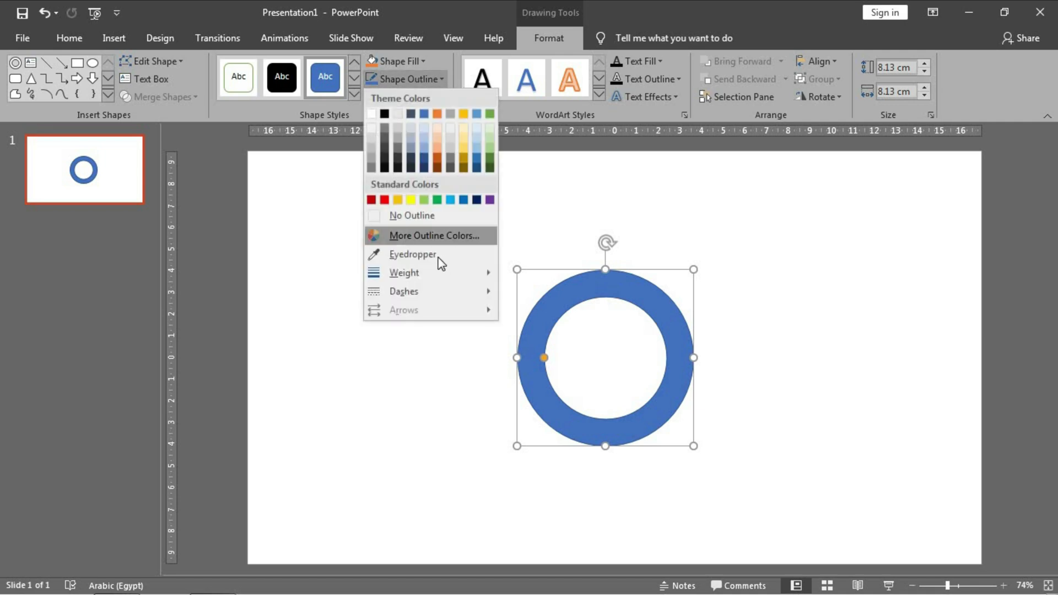
{"action": "left_click", "coordinate": [434, 213]}
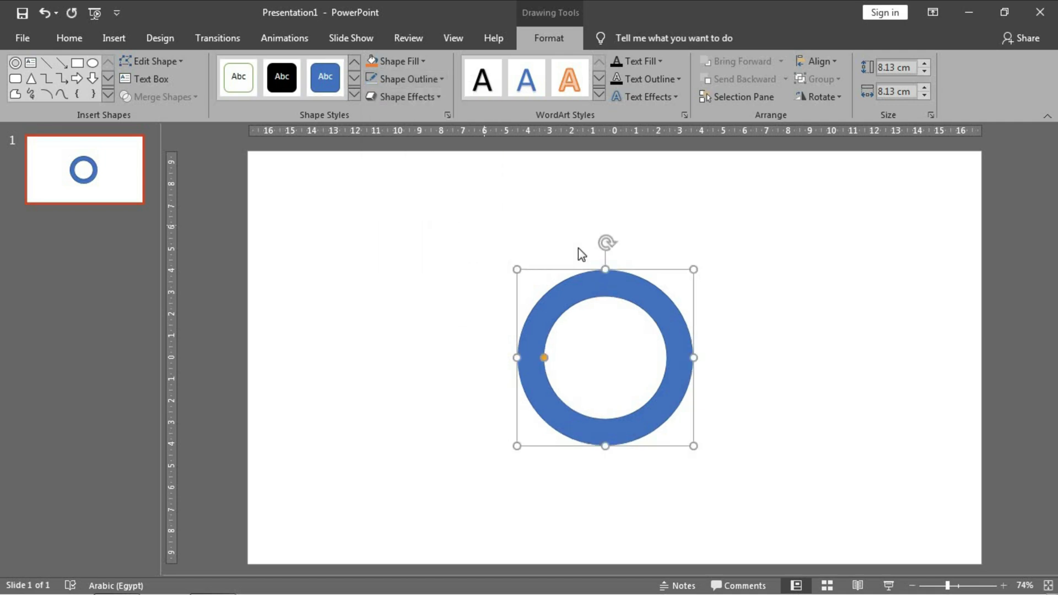
Step: Set the ring's 3-D rotation to X 309°, Y 322°, Z 63°
{"action": "right_click", "coordinate": [621, 295]}
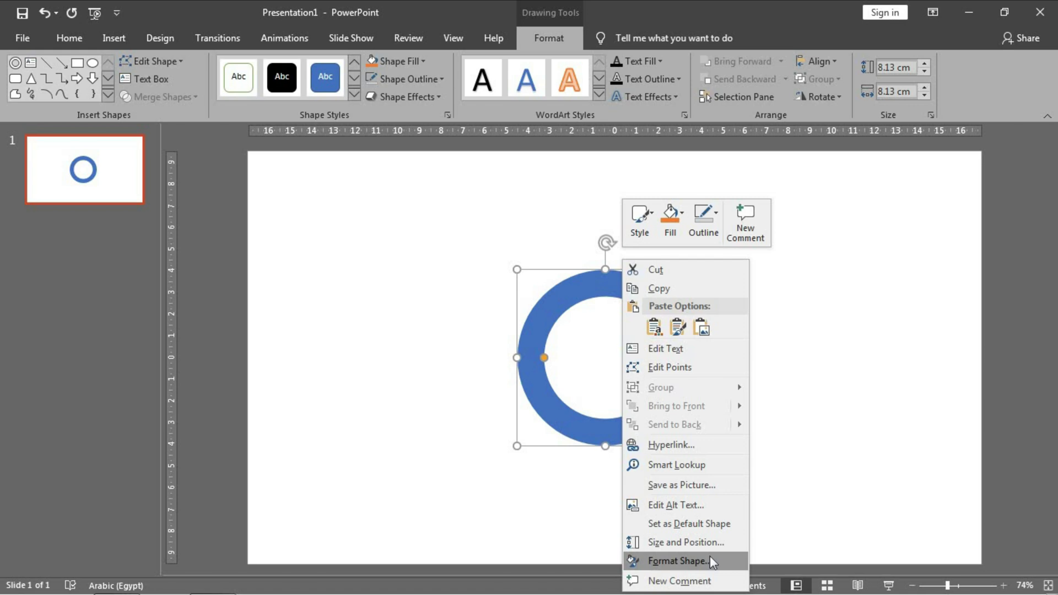
{"action": "left_click", "coordinate": [710, 560]}
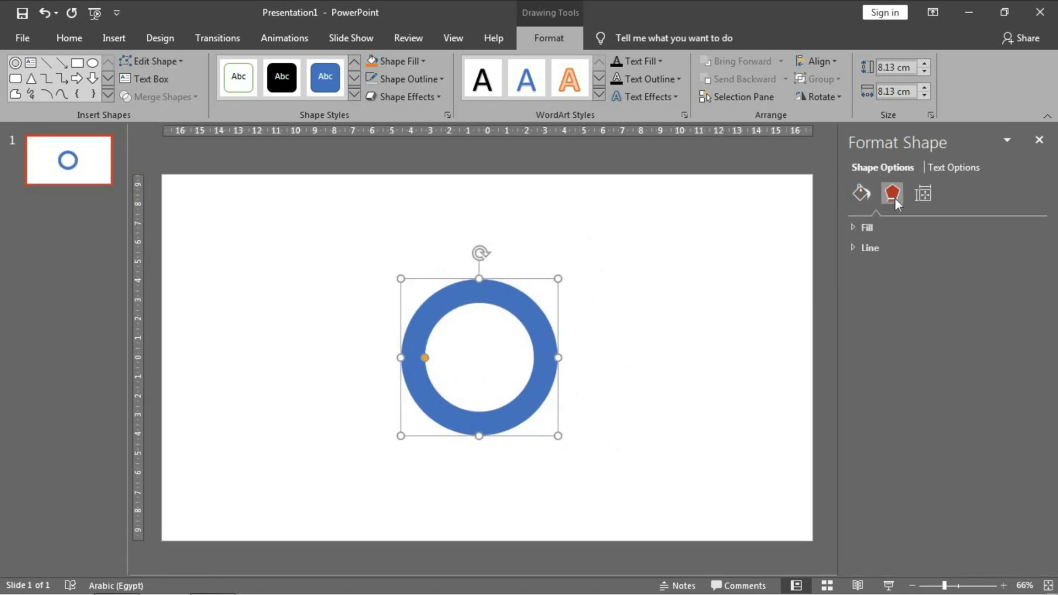
{"action": "left_click", "coordinate": [894, 196]}
{"action": "left_click", "coordinate": [889, 326]}
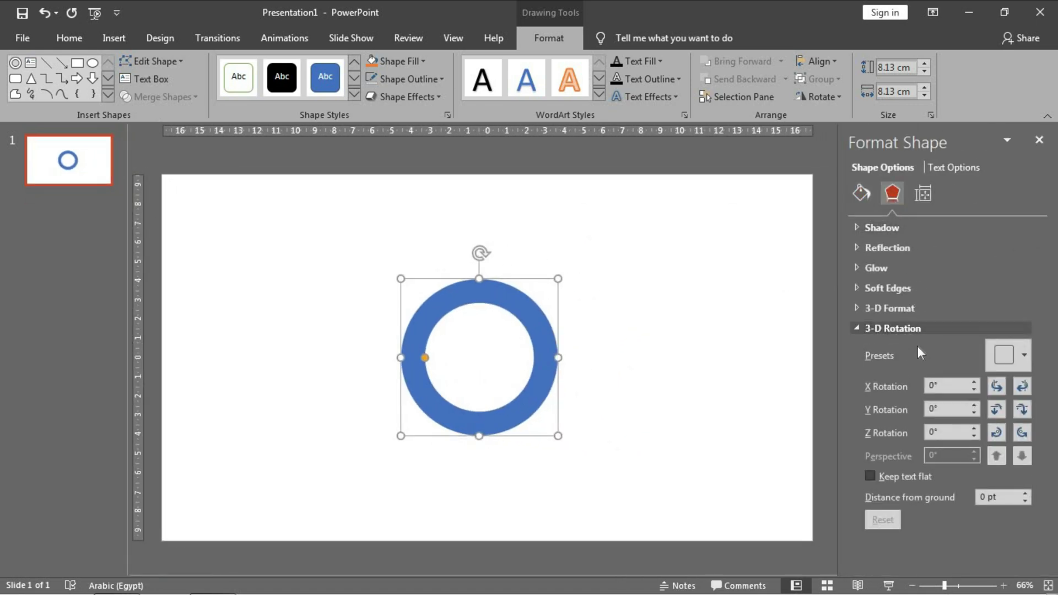
{"action": "left_click", "coordinate": [946, 385]}
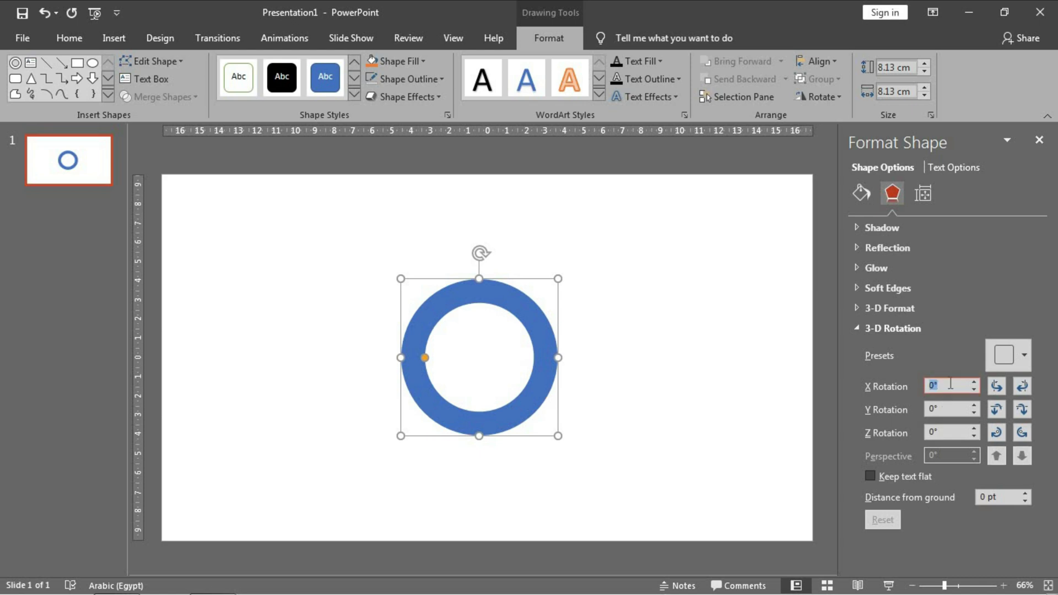
{"action": "type", "text": "309"}
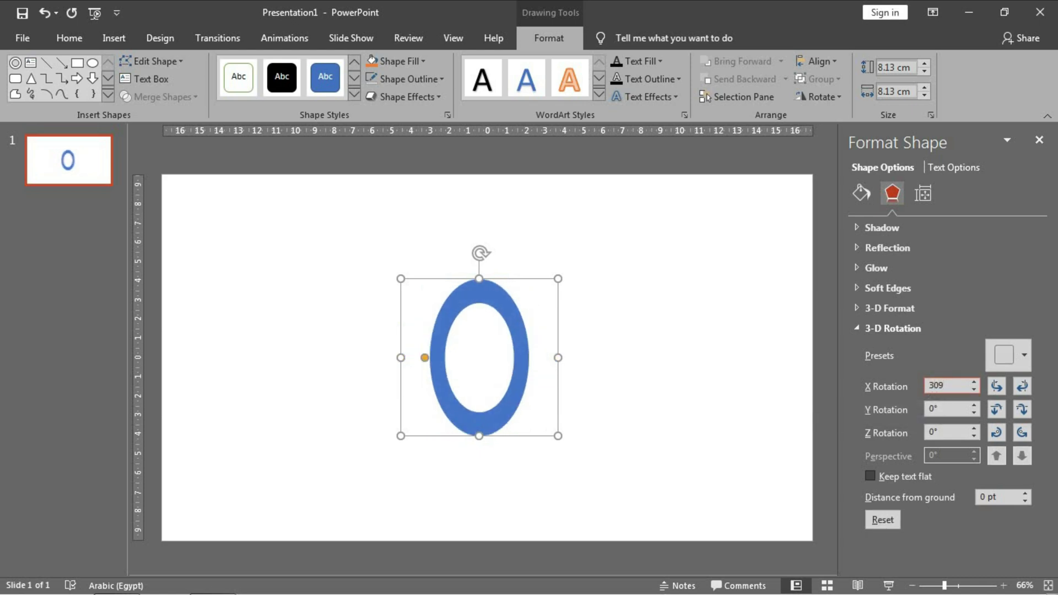
{"action": "key", "text": "Tab"}
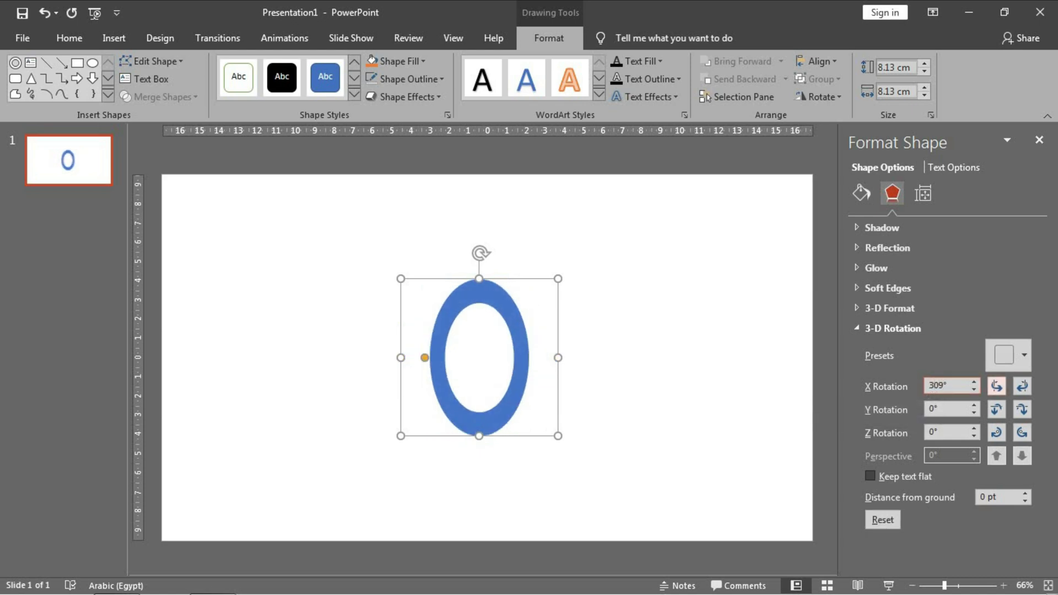
{"action": "left_click", "coordinate": [961, 411]}
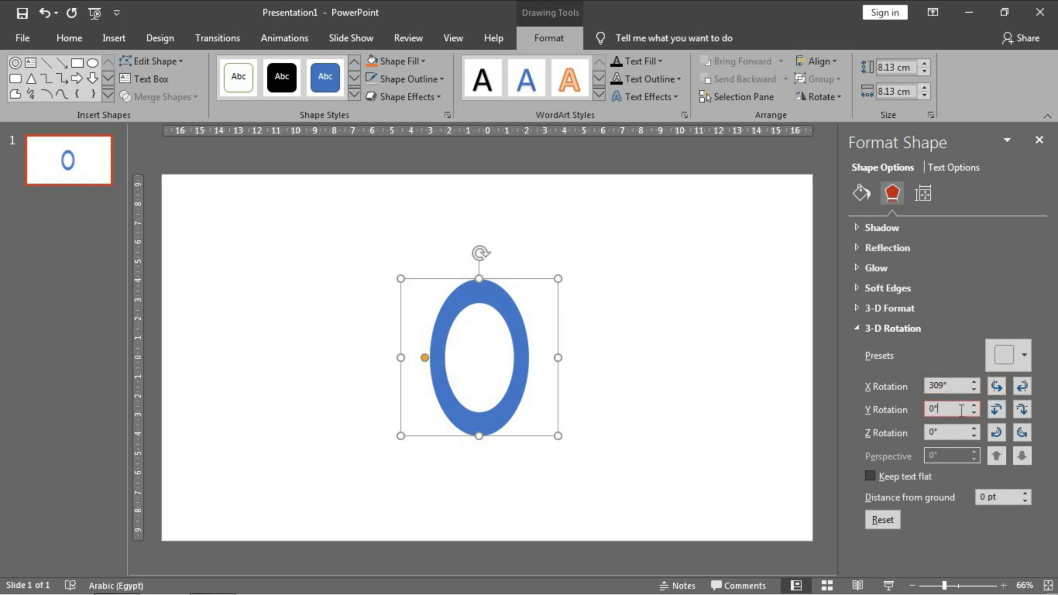
{"action": "type", "text": "322"}
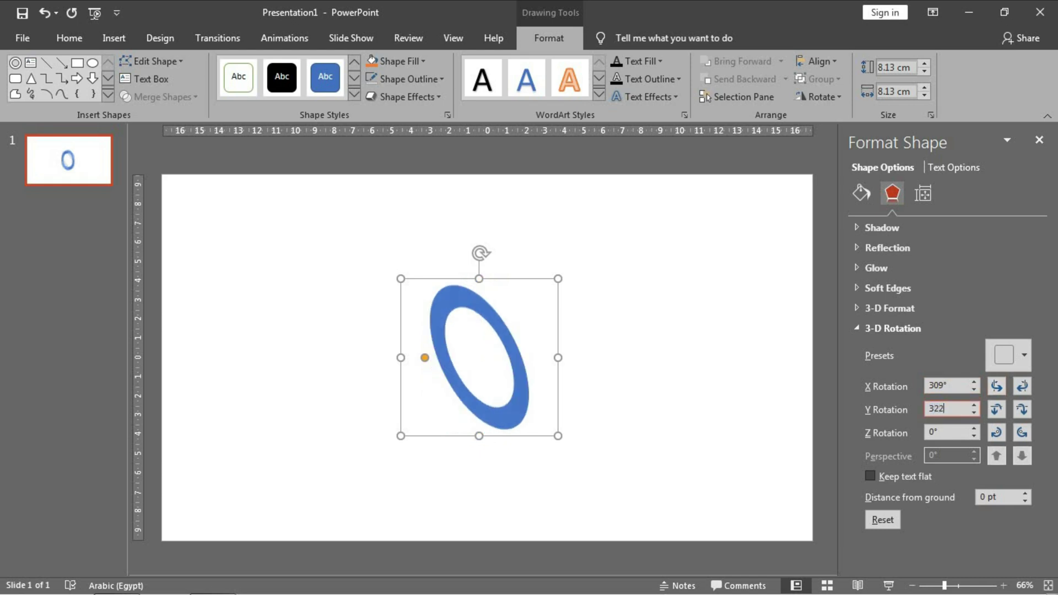
{"action": "left_click", "coordinate": [956, 435]}
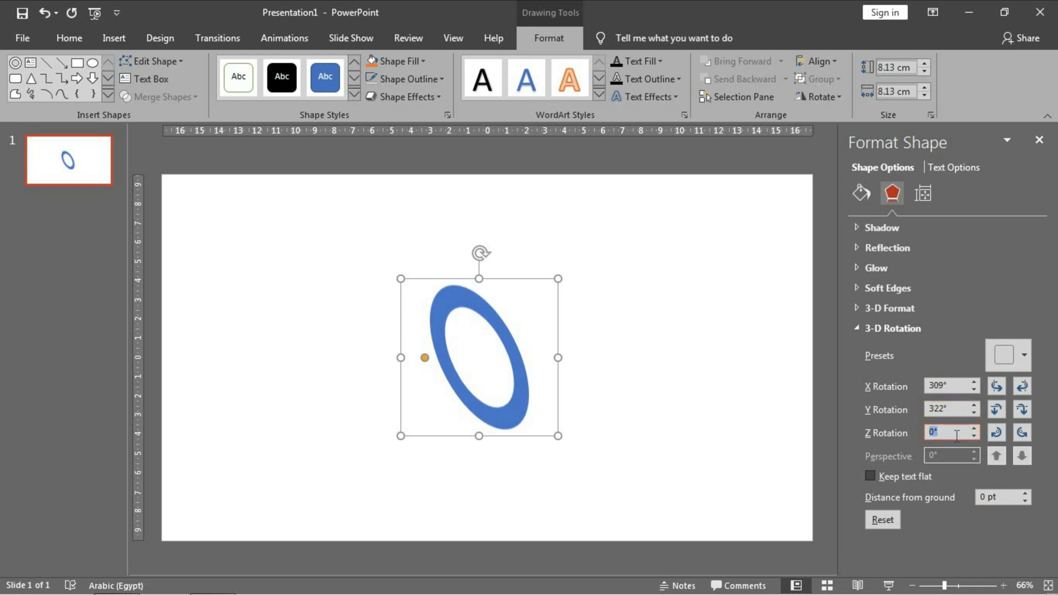
{"action": "type", "text": "63"}
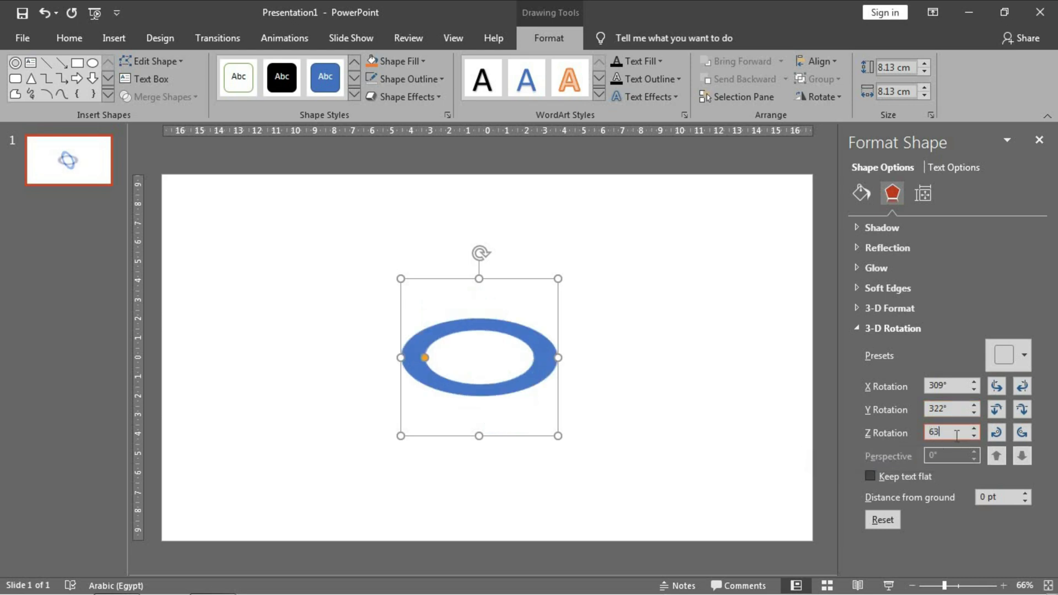
Step: Give the ring a 3-D depth of 25 pt
{"action": "left_click", "coordinate": [633, 380]}
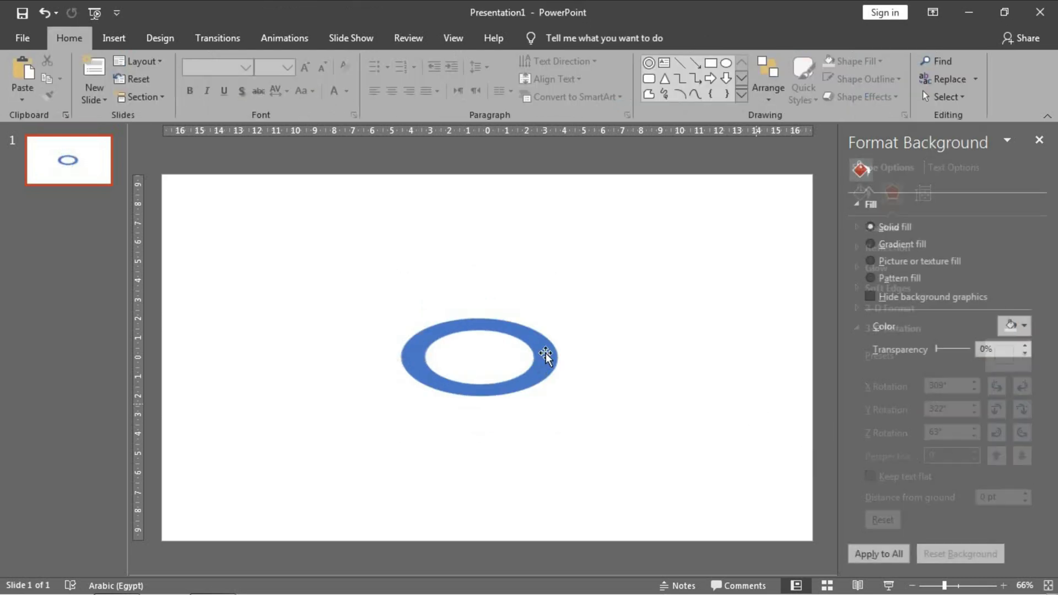
{"action": "left_click", "coordinate": [551, 352]}
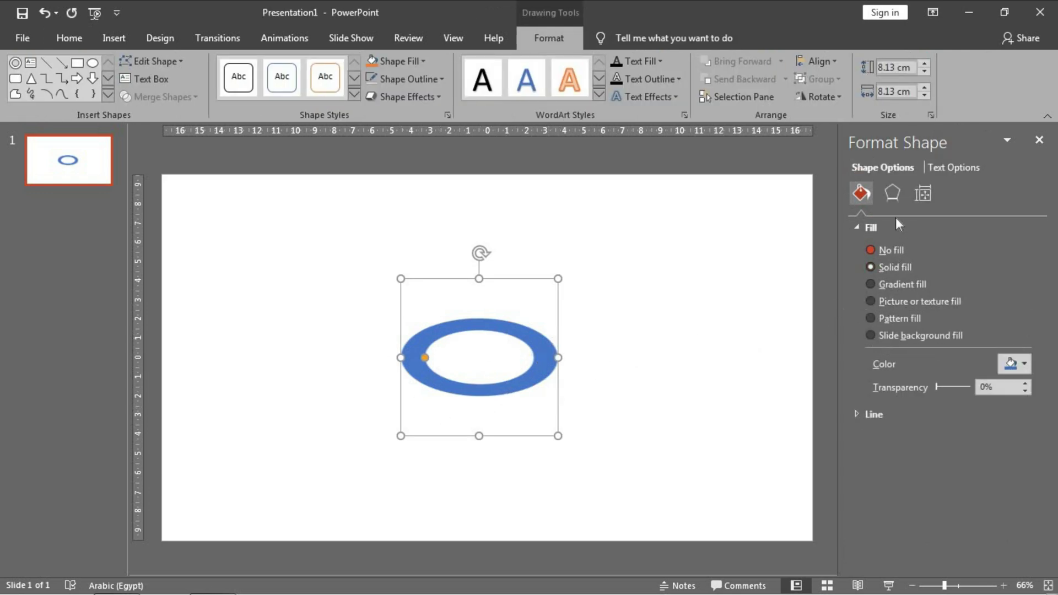
{"action": "left_click", "coordinate": [890, 194]}
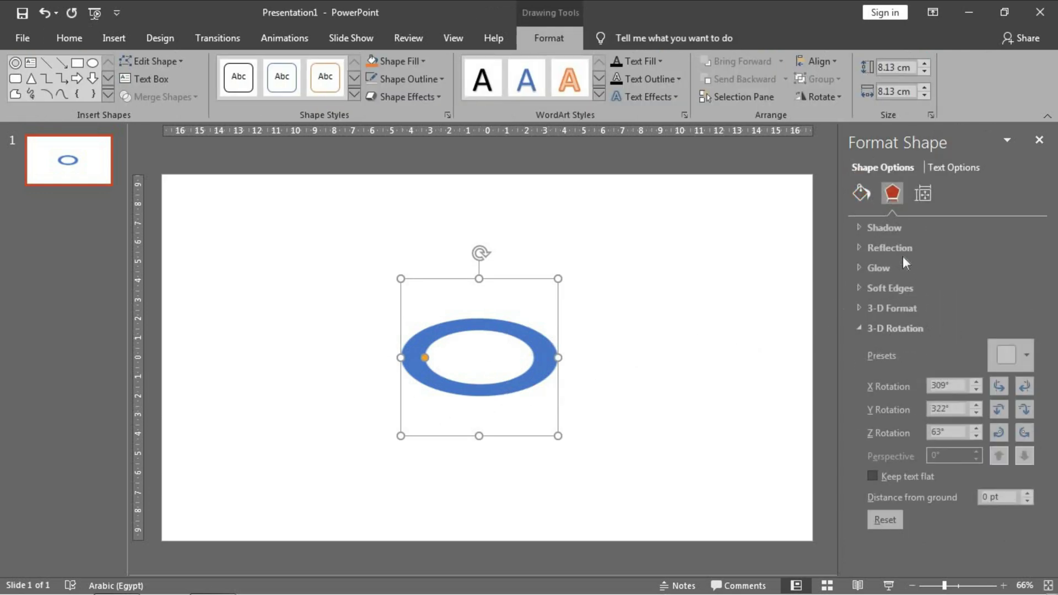
{"action": "left_click", "coordinate": [878, 328]}
{"action": "left_click", "coordinate": [878, 309]}
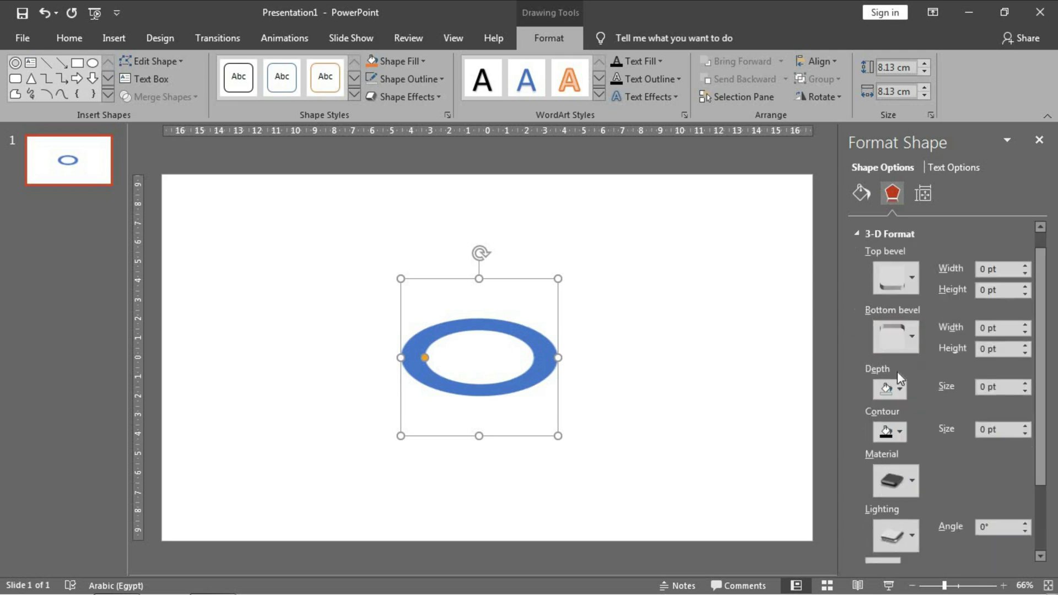
{"action": "scroll", "coordinate": [897, 372], "scroll_direction": "down", "scroll_amount": 1}
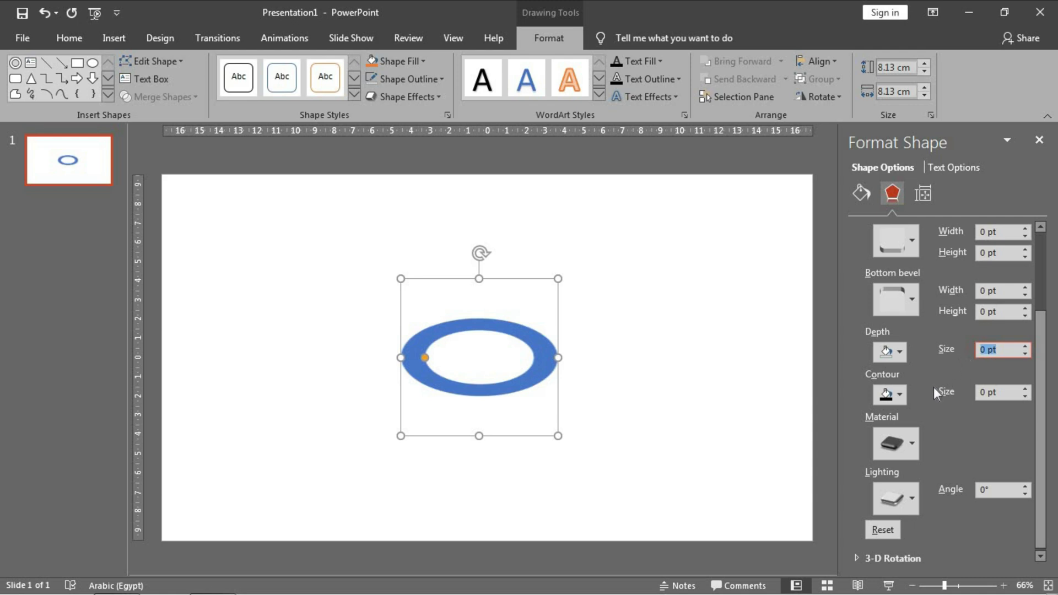
{"action": "type", "text": "25"}
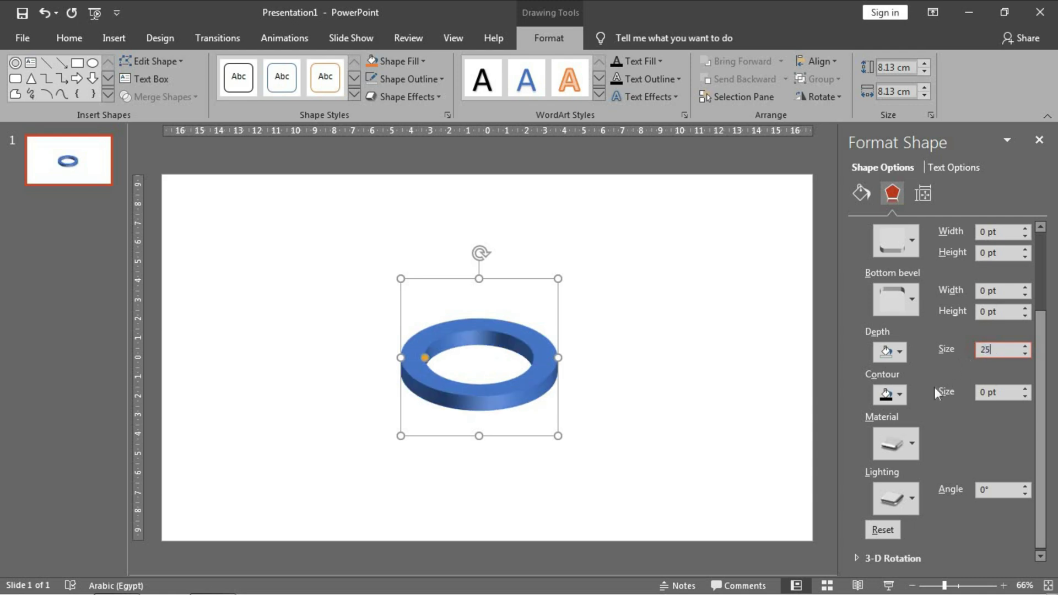
{"action": "left_click", "coordinate": [1038, 141]}
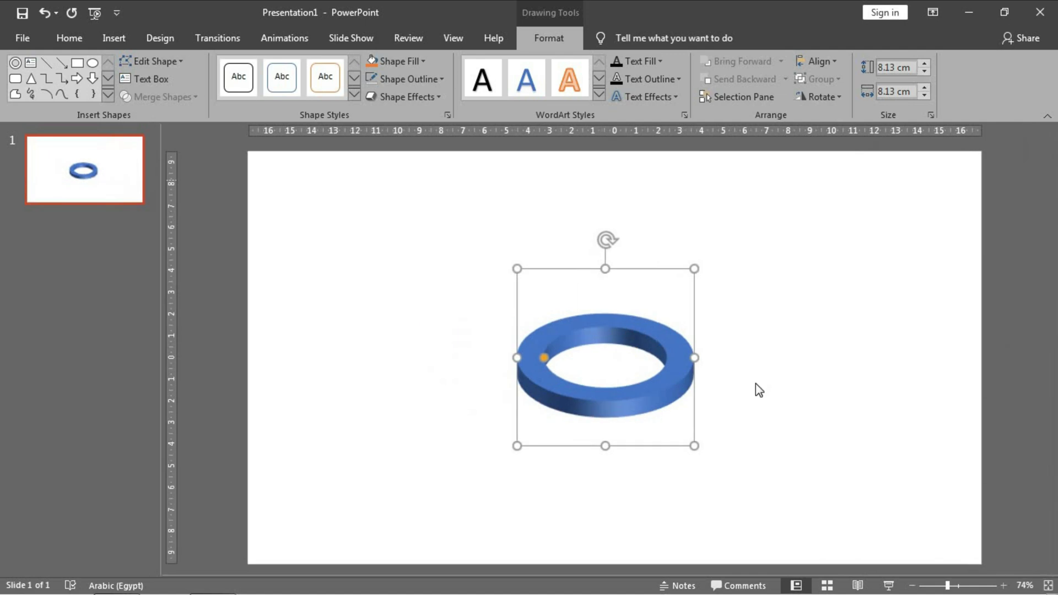
Step: Copy the ring into upper, lower and third rings, sending each lower ring to the back
{"action": "left_click", "coordinate": [747, 380]}
{"action": "left_click", "coordinate": [612, 410]}
{"action": "left_click_drag", "start_coordinate": [647, 396], "coordinate": [651, 329]}
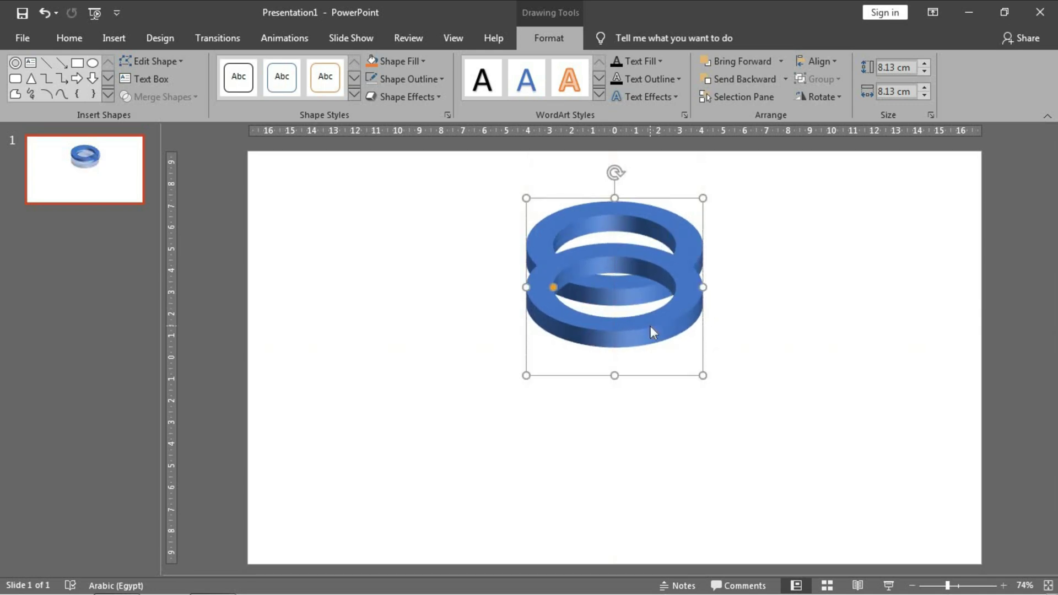
{"action": "right_click", "coordinate": [651, 329]}
{"action": "left_click", "coordinate": [704, 425]}
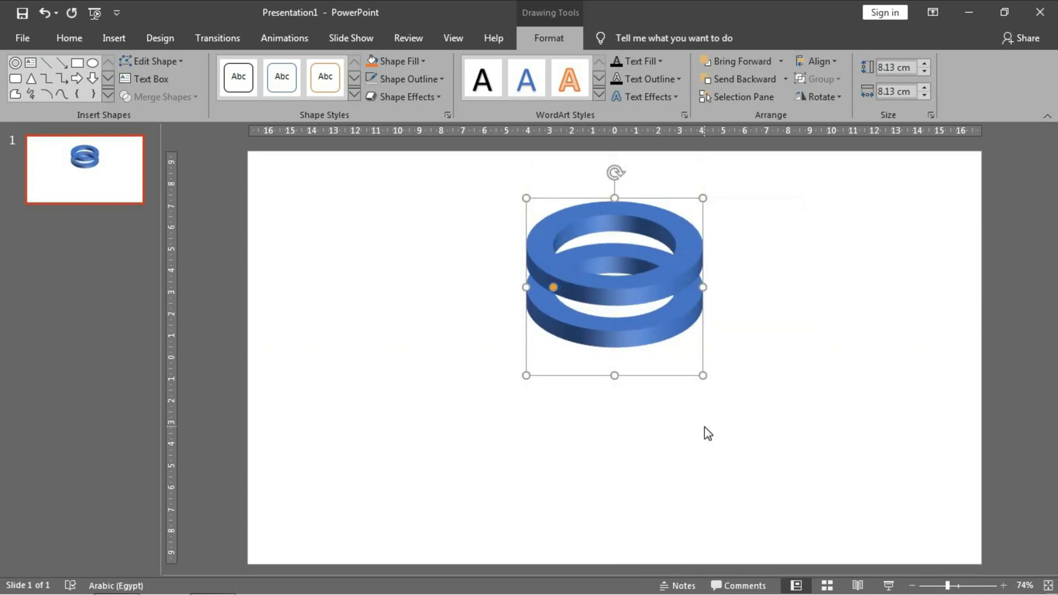
{"action": "left_click_drag", "start_coordinate": [668, 337], "coordinate": [642, 396]}
{"action": "right_click", "coordinate": [652, 380]}
{"action": "left_click", "coordinate": [695, 219]}
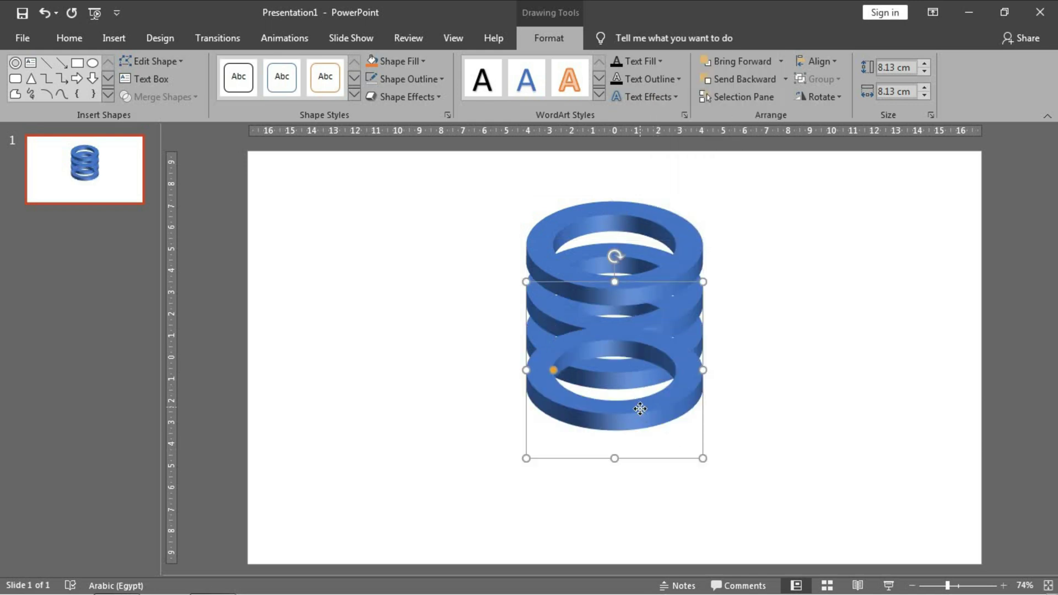
Step: Send the bottom ring back and move the rings into a vertical column
{"action": "right_click", "coordinate": [639, 406]}
{"action": "left_click", "coordinate": [697, 243]}
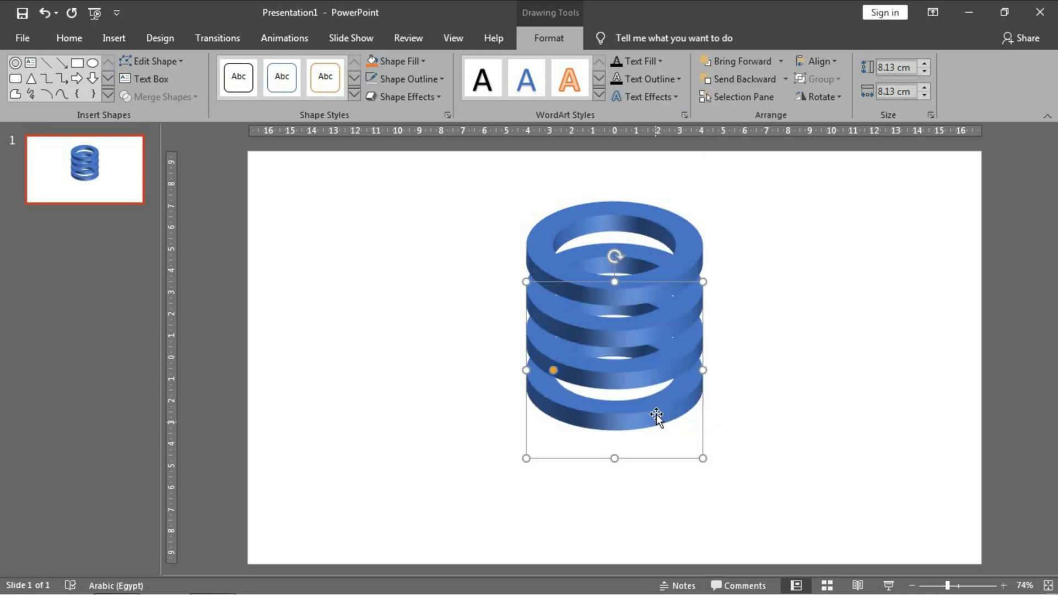
{"action": "left_click_drag", "start_coordinate": [656, 414], "coordinate": [656, 474]}
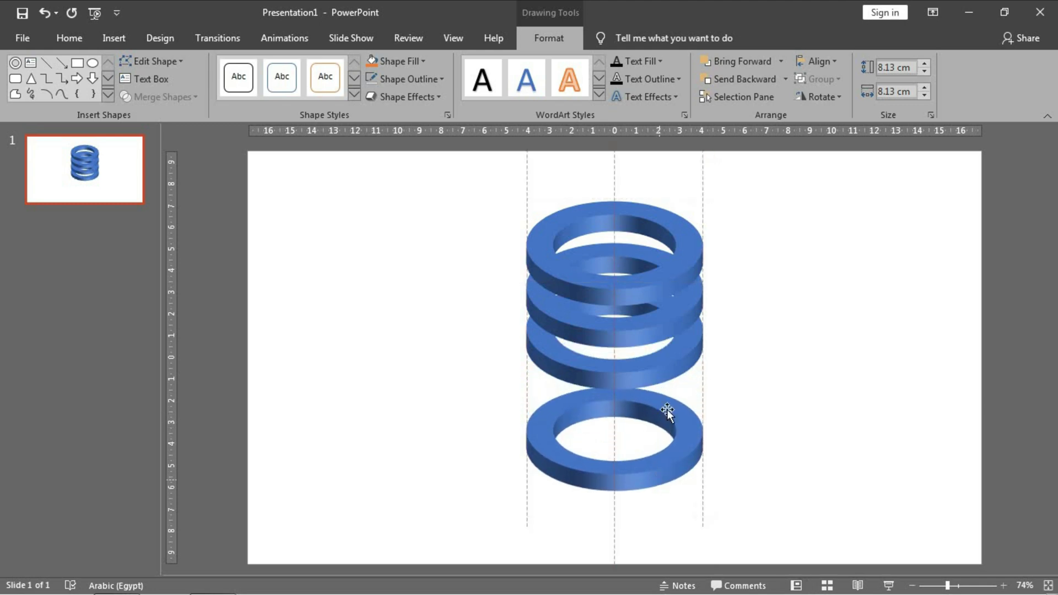
{"action": "left_click_drag", "start_coordinate": [662, 355], "coordinate": [682, 312]}
{"action": "left_click", "coordinate": [662, 260]}
{"action": "left_click", "coordinate": [762, 288]}
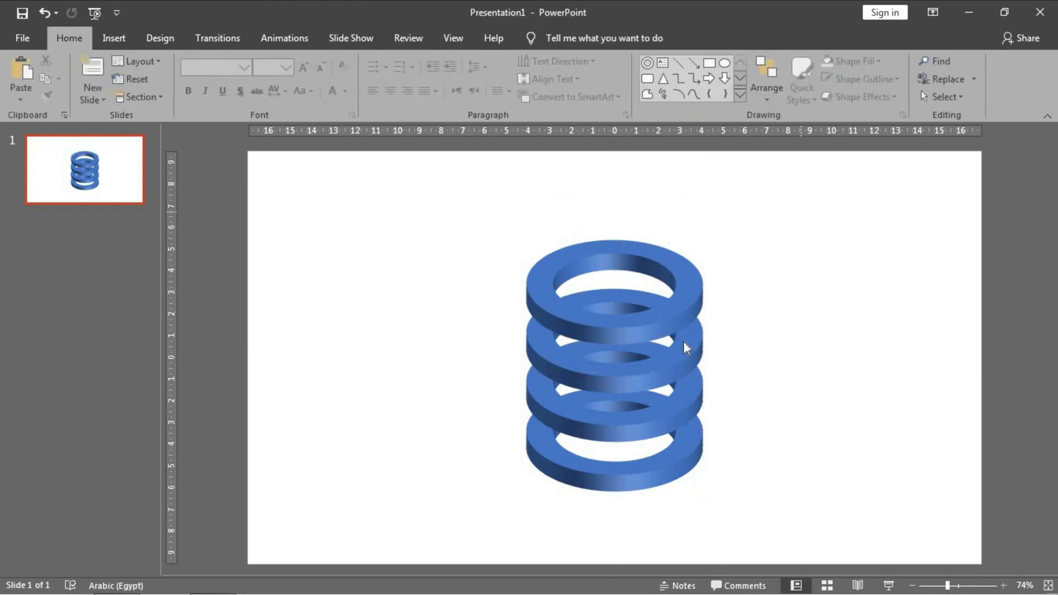
Step: Distribute all four rings vertically with Align > Distribute Vertically
{"action": "mouse_move", "coordinate": [807, 196]}
{"action": "left_mouse_down"}
{"action": "mouse_move", "coordinate": [512, 485]}
{"action": "mouse_move", "coordinate": [430, 535]}
{"action": "left_mouse_up"}
{"action": "left_click", "coordinate": [551, 38]}
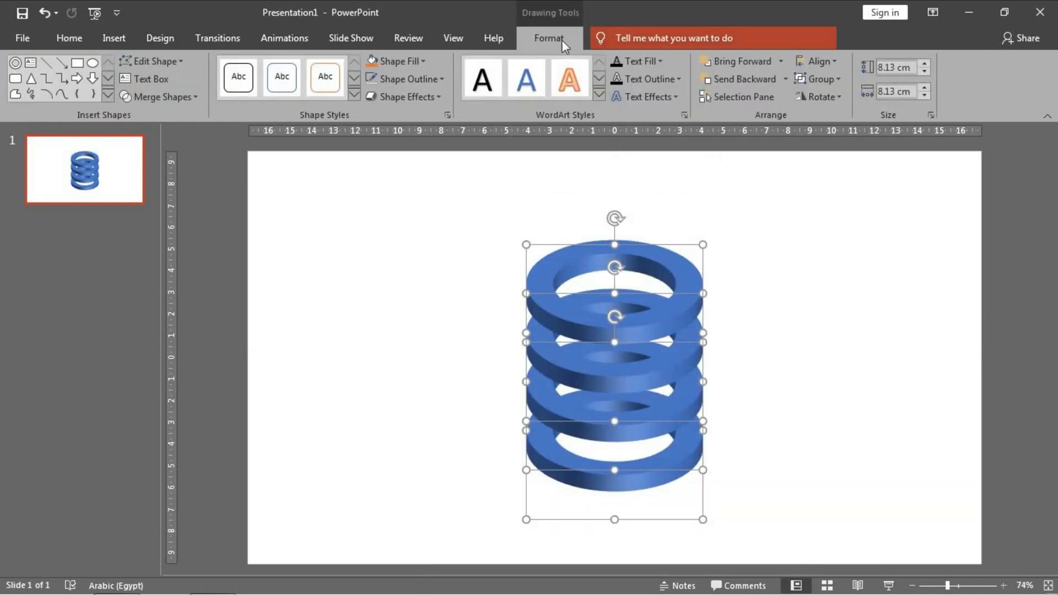
{"action": "left_click", "coordinate": [815, 61]}
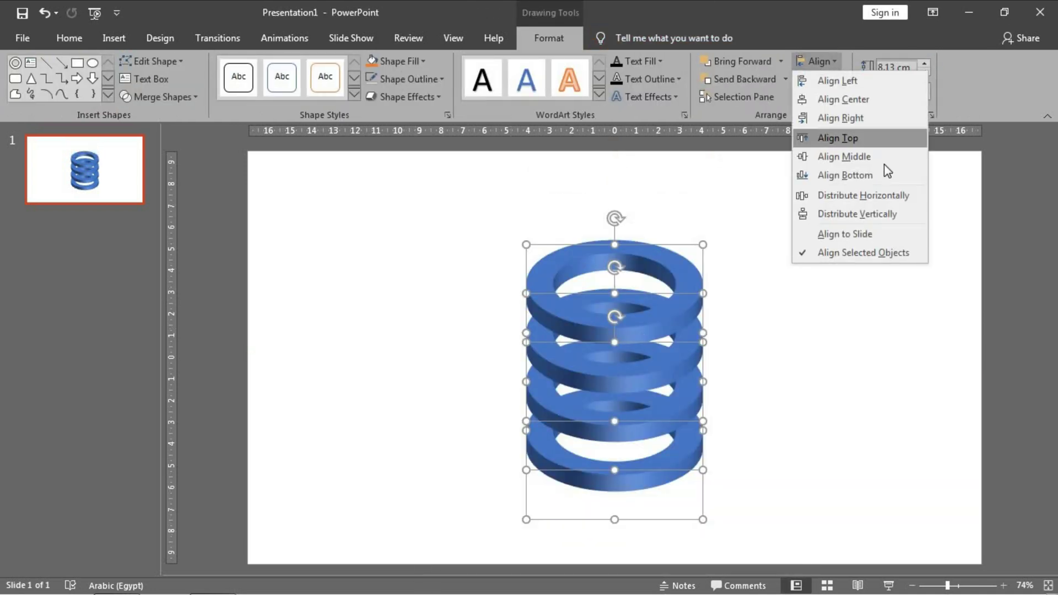
{"action": "left_click", "coordinate": [855, 213]}
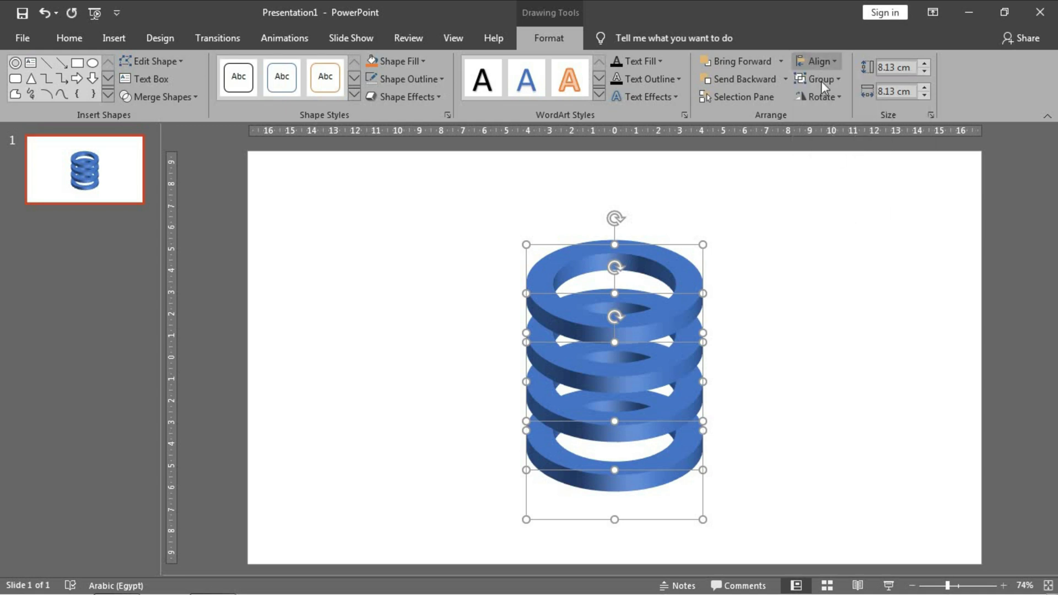
{"action": "left_click", "coordinate": [816, 61]}
{"action": "left_click", "coordinate": [843, 213]}
Step: Move the whole four-ring stack to the left side of the slide
{"action": "left_click_drag", "start_coordinate": [685, 306], "coordinate": [468, 329]}
{"action": "key", "text": "ctrl+z"}
{"action": "key", "text": "ctrl+a"}
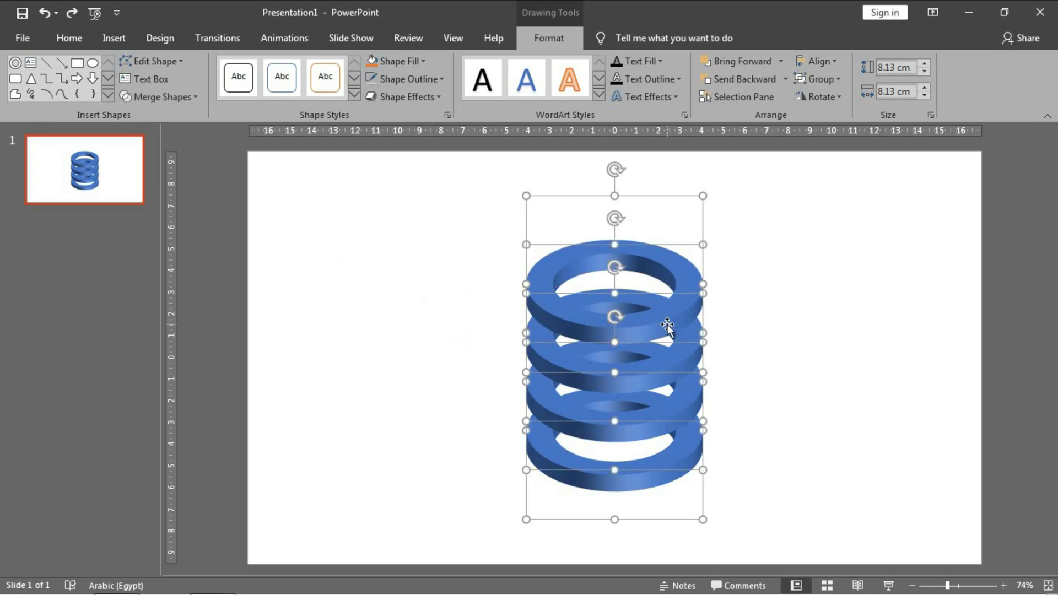
{"action": "left_click_drag", "start_coordinate": [668, 331], "coordinate": [430, 321]}
{"action": "left_click", "coordinate": [610, 246]}
{"action": "left_click", "coordinate": [436, 253]}
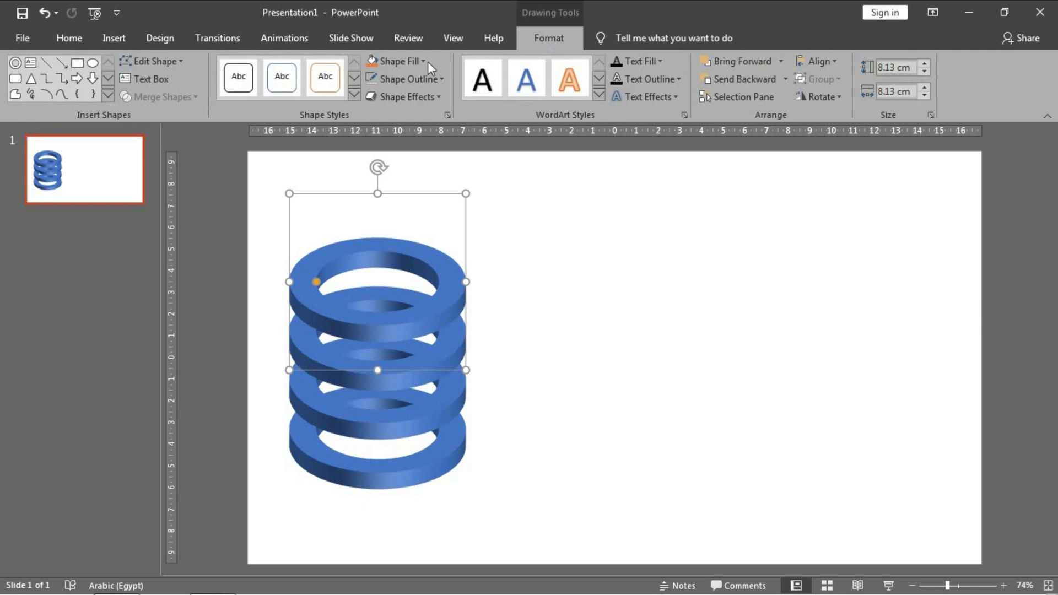
{"action": "left_click", "coordinate": [724, 238]}
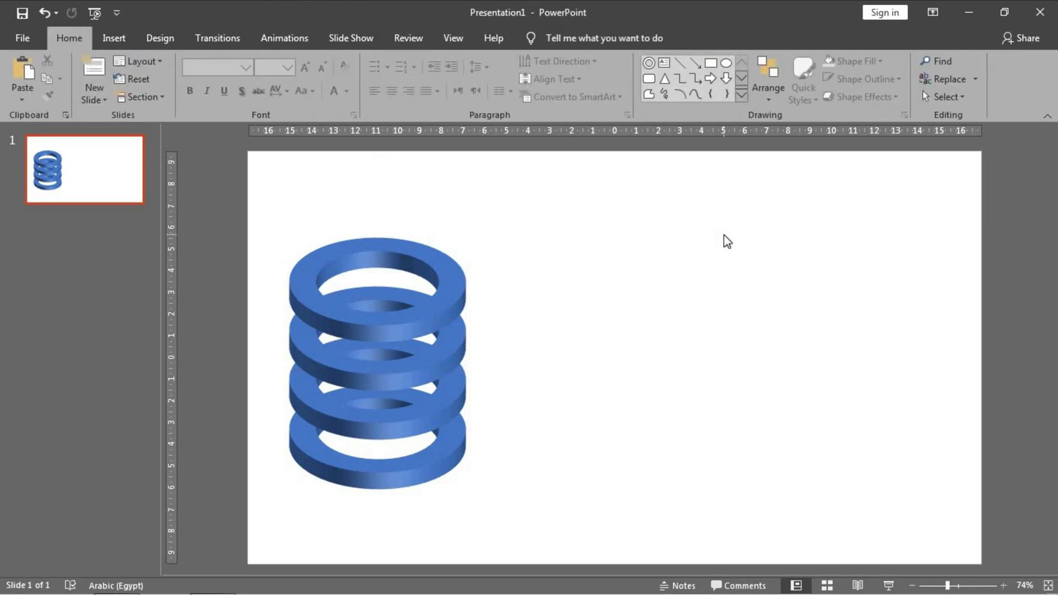
Step: Copy the brown, teal, orange and red circles picture from slide 3 of colors
{"action": "key", "text": "ctrl+o"}
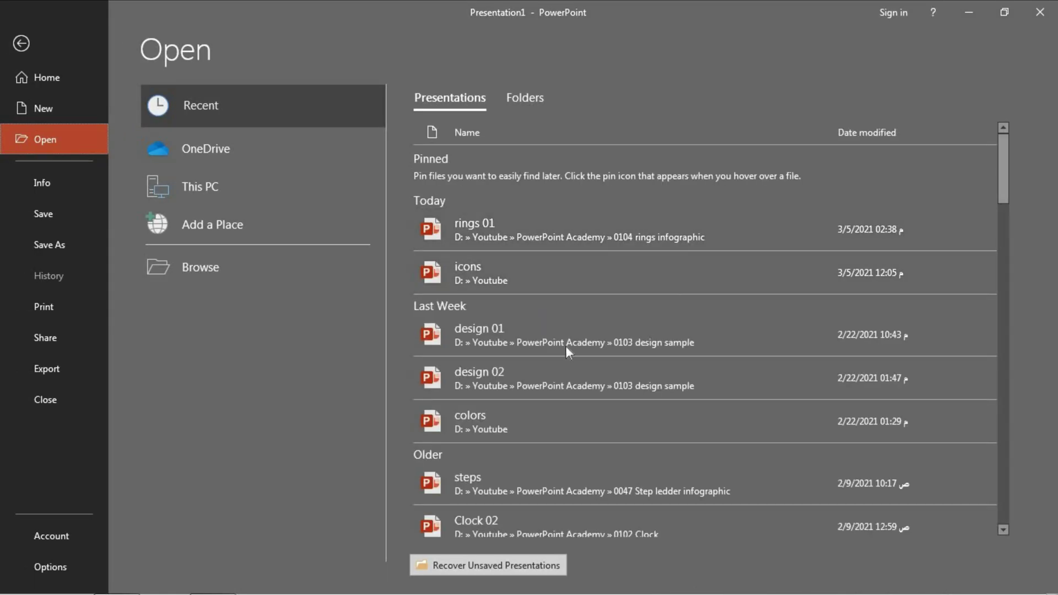
{"action": "left_click", "coordinate": [541, 420]}
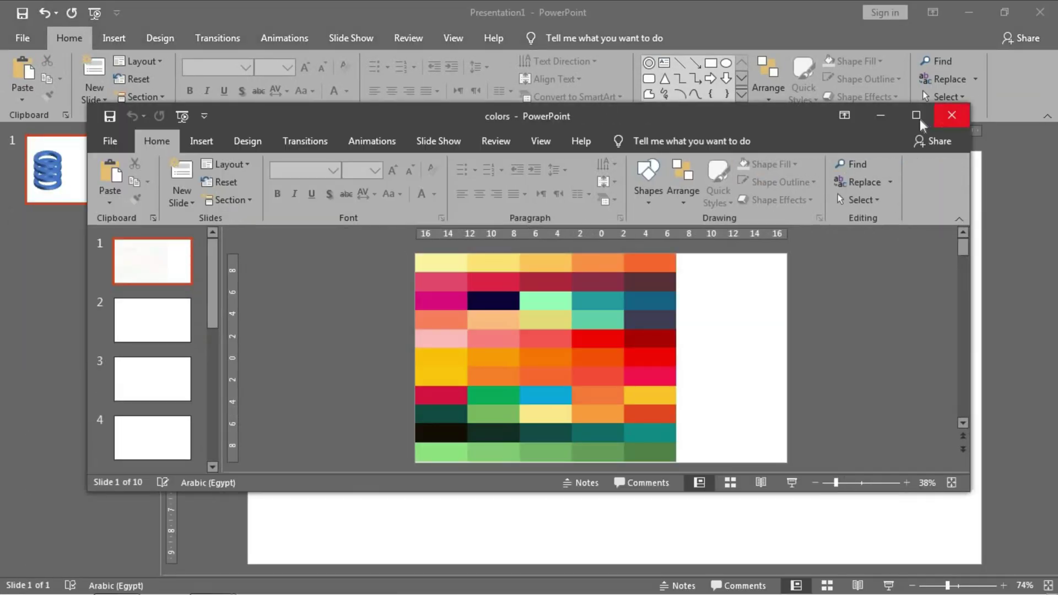
{"action": "left_click", "coordinate": [915, 115]}
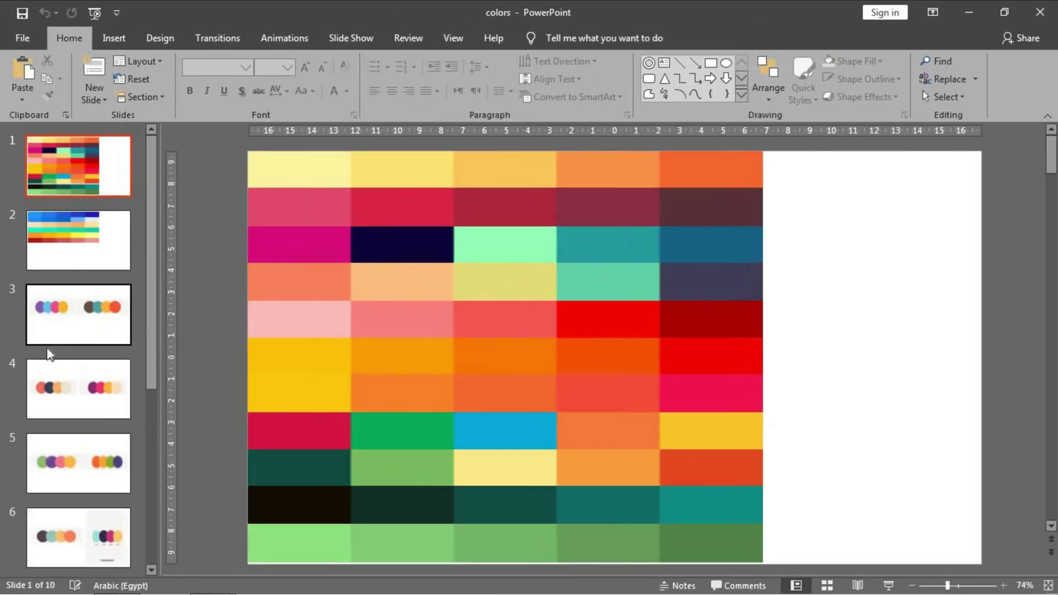
{"action": "left_click", "coordinate": [55, 336]}
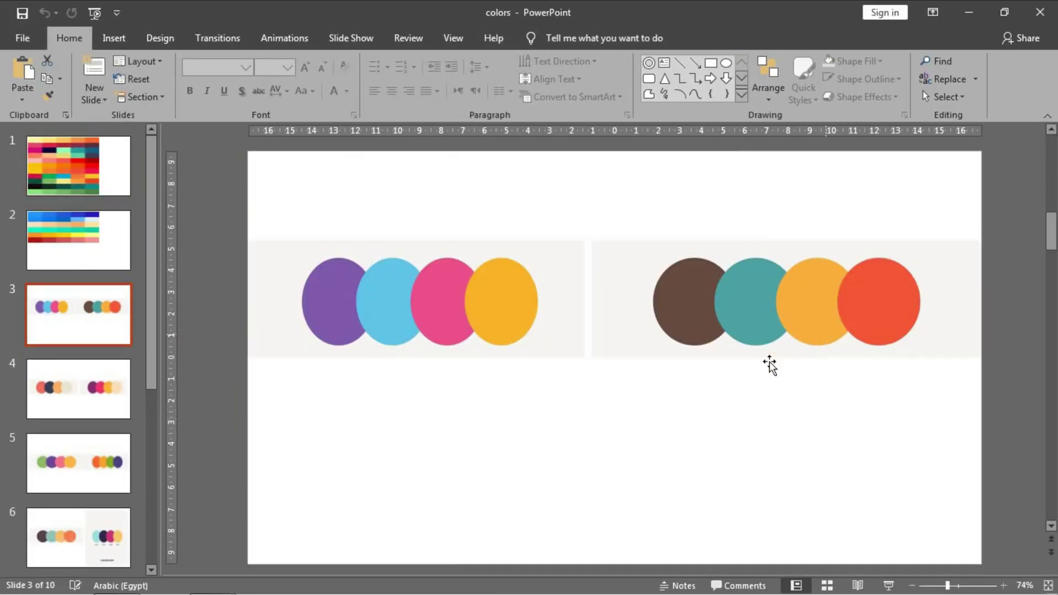
{"action": "left_click", "coordinate": [763, 316]}
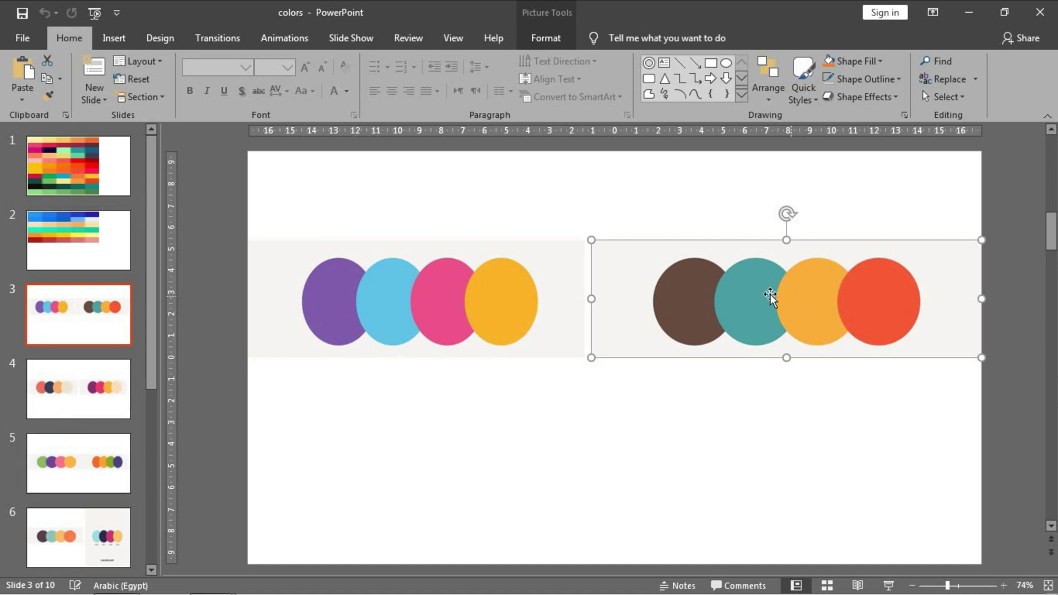
{"action": "left_click", "coordinate": [1039, 12]}
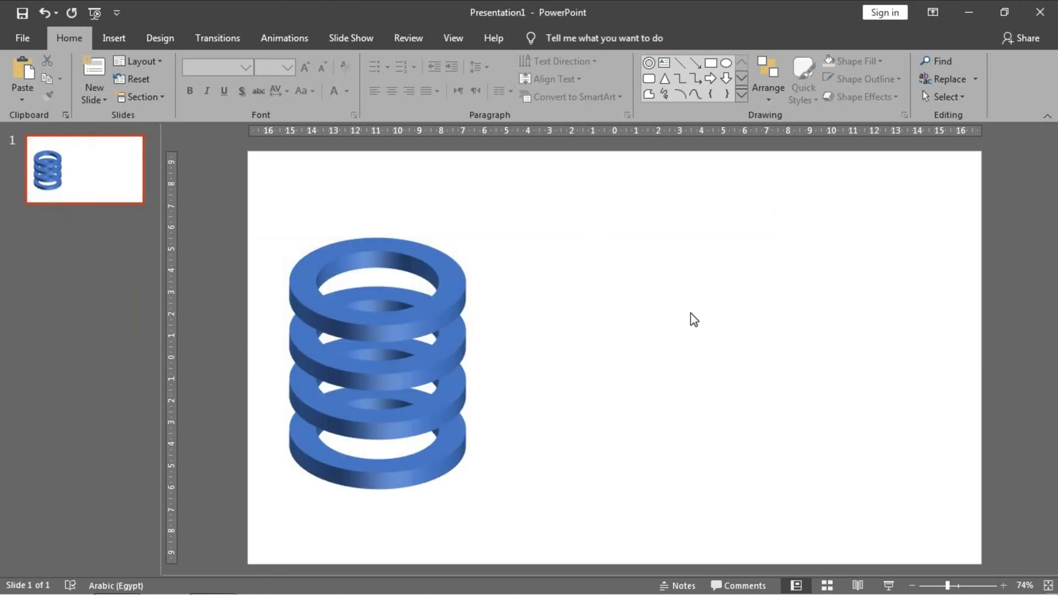
Step: Paste the palette and eyedrop brown and teal onto the top two rings
{"action": "key", "text": "ctrl+v"}
{"action": "left_click_drag", "start_coordinate": [705, 294], "coordinate": [648, 266]}
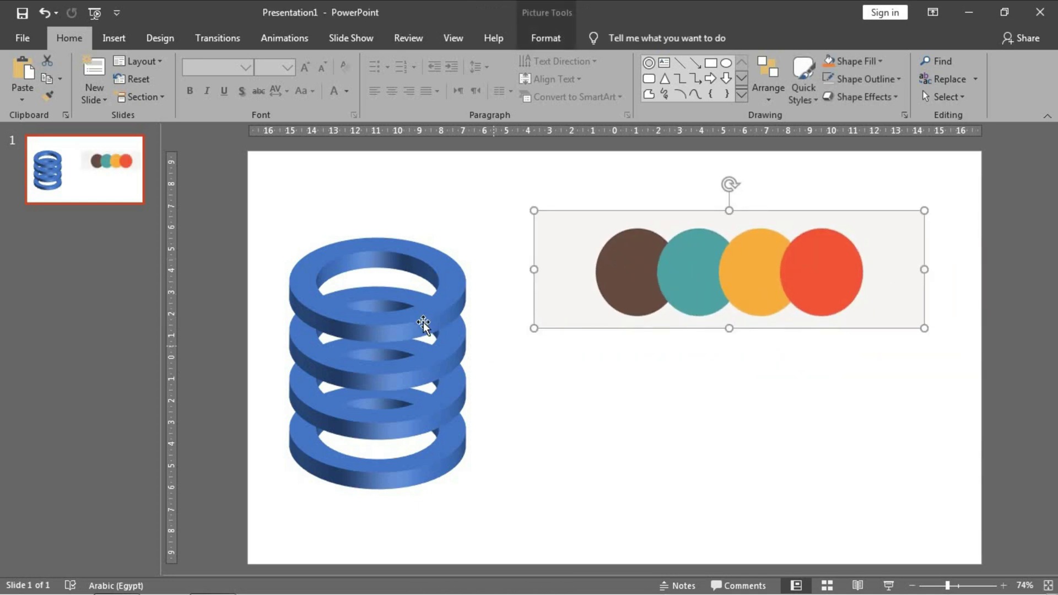
{"action": "left_click", "coordinate": [424, 320]}
{"action": "left_click", "coordinate": [532, 38]}
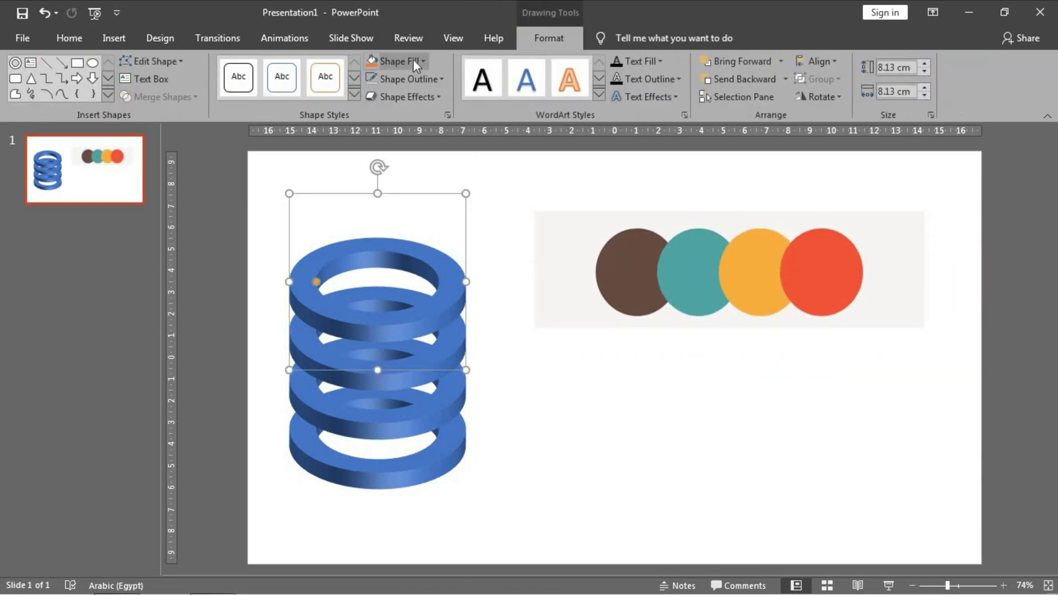
{"action": "left_click", "coordinate": [409, 61]}
{"action": "left_click", "coordinate": [412, 236]}
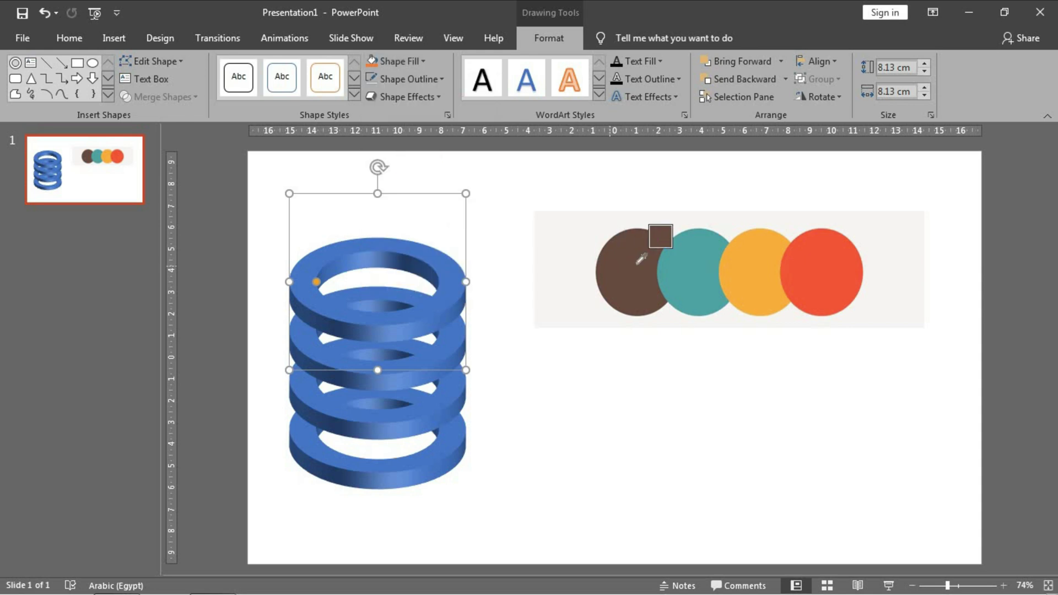
{"action": "left_click", "coordinate": [650, 248]}
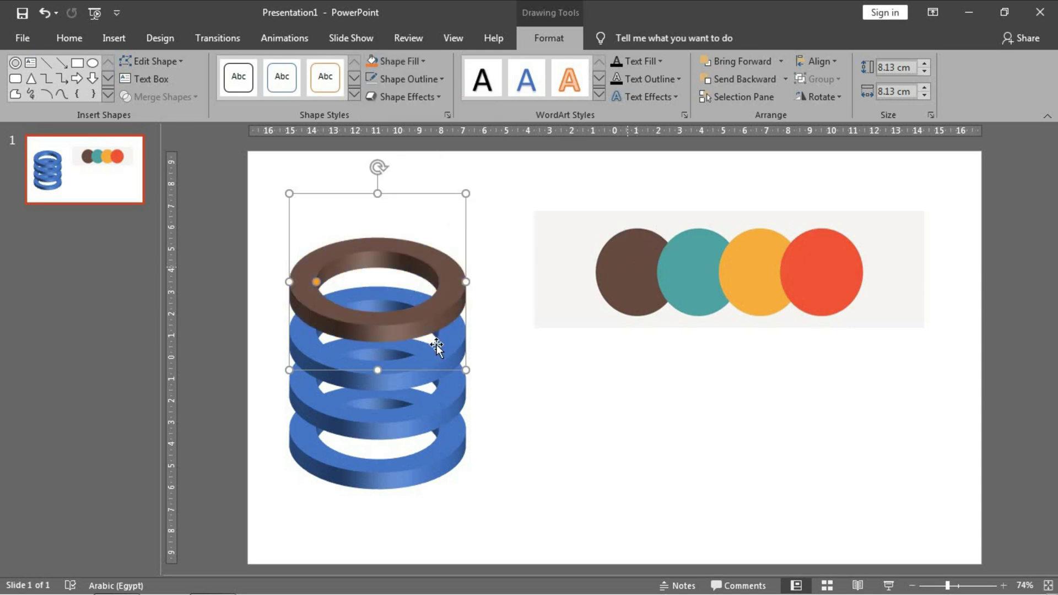
{"action": "left_click", "coordinate": [408, 60]}
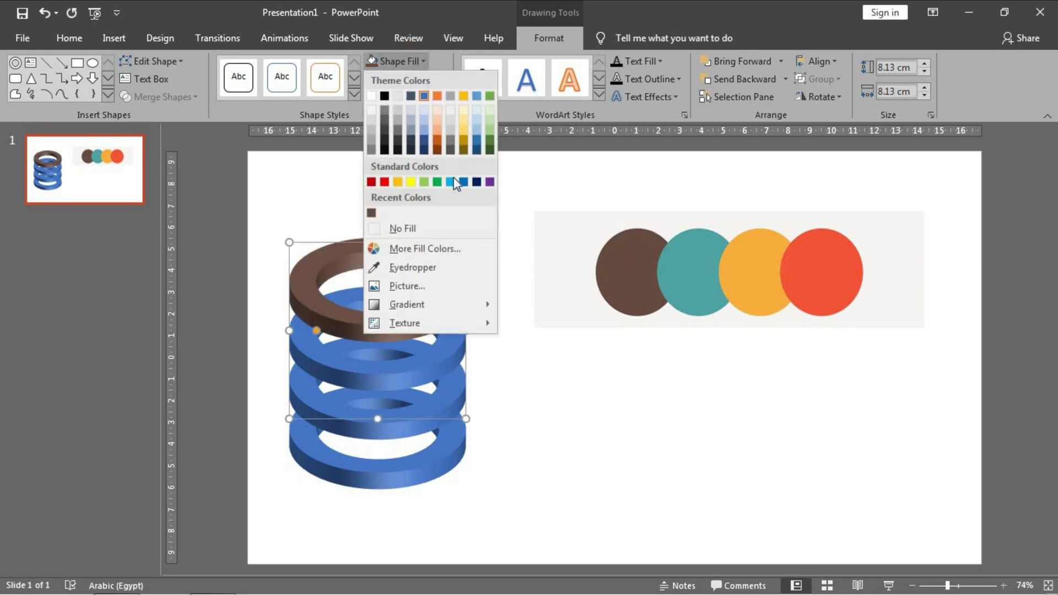
{"action": "left_click", "coordinate": [698, 259]}
Step: Colour the third ring orange and the bottom ring red, then delete the palette
{"action": "left_click", "coordinate": [435, 416]}
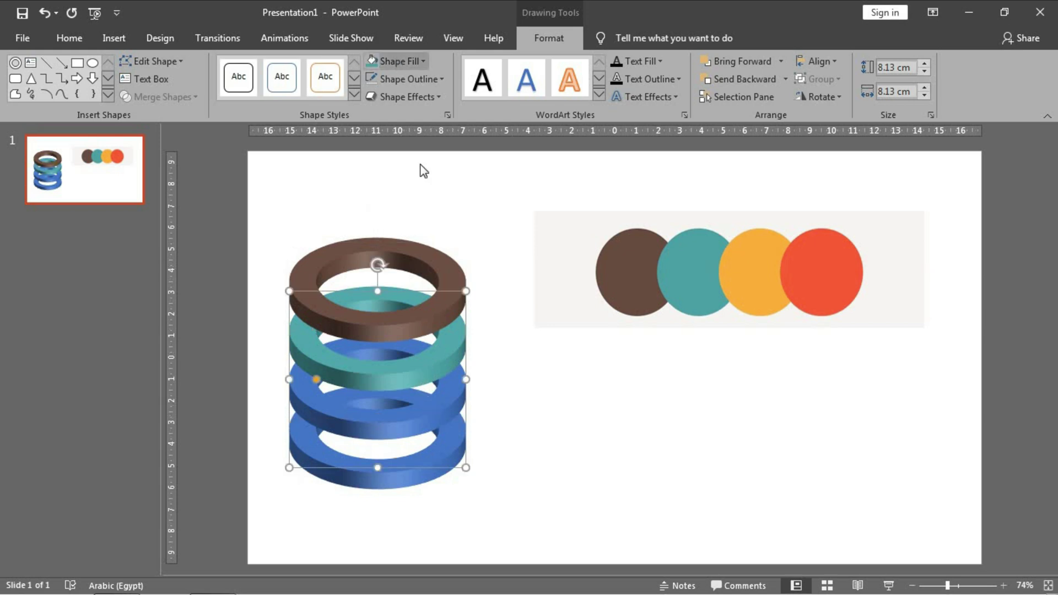
{"action": "left_click", "coordinate": [409, 60]}
{"action": "left_click", "coordinate": [413, 267]}
{"action": "left_click", "coordinate": [767, 250]}
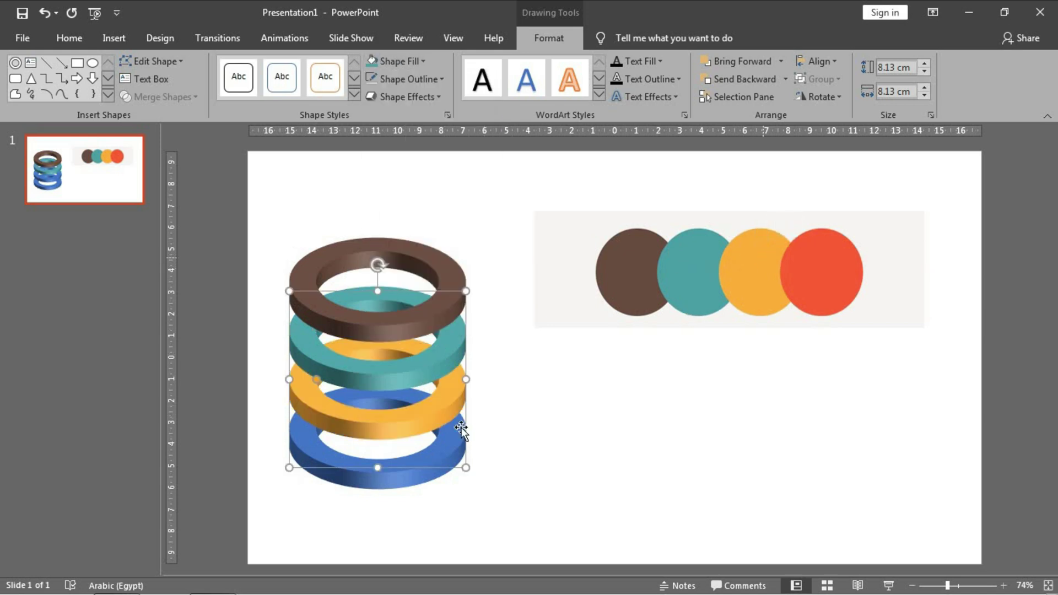
{"action": "left_click", "coordinate": [416, 478]}
{"action": "left_click", "coordinate": [408, 63]}
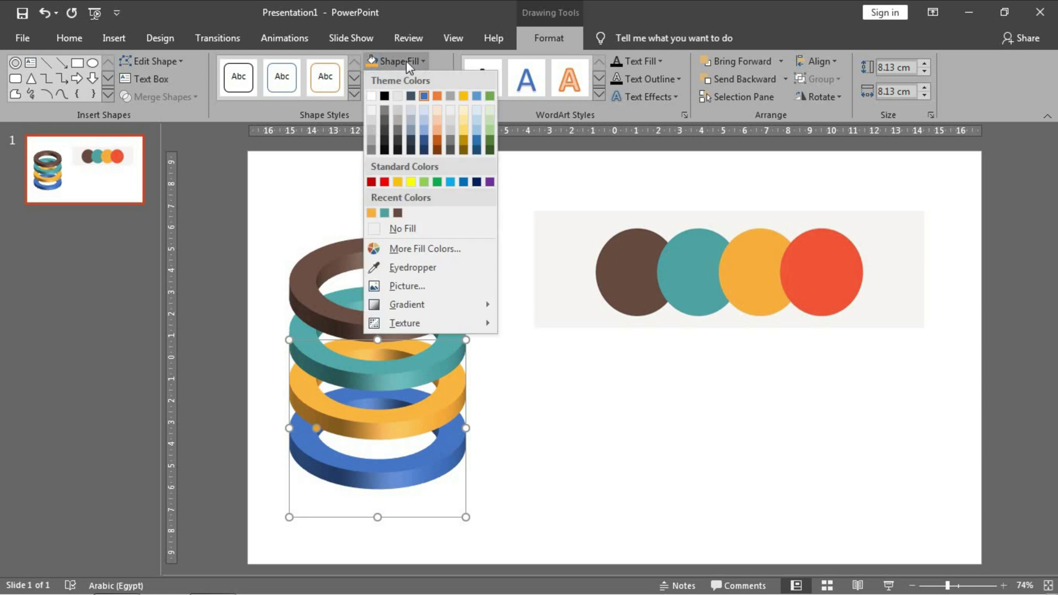
{"action": "left_click", "coordinate": [458, 269]}
{"action": "left_click", "coordinate": [842, 274]}
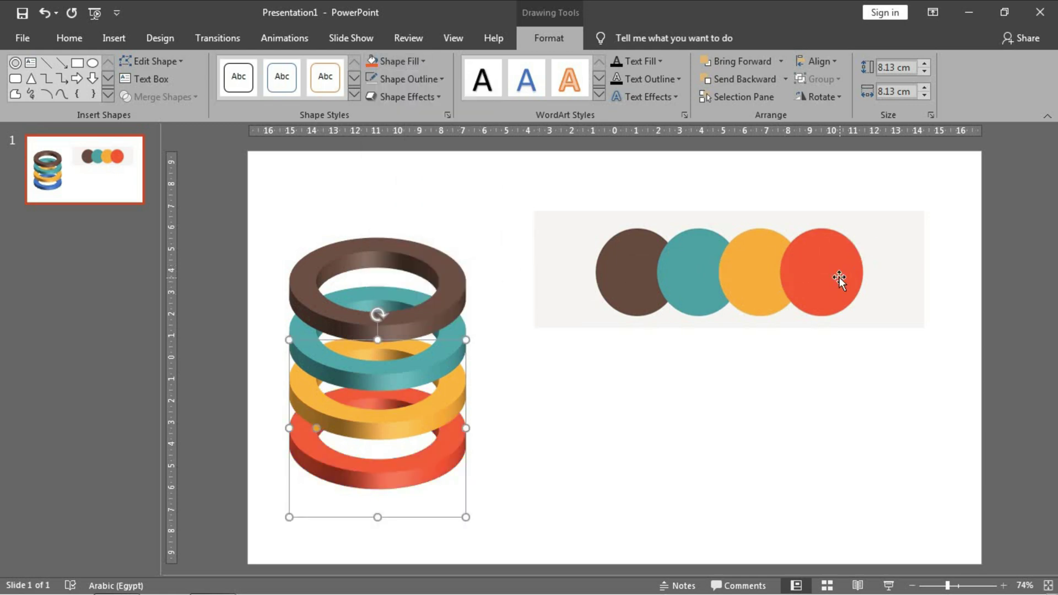
{"action": "left_click", "coordinate": [763, 282]}
{"action": "key", "text": "Delete"}
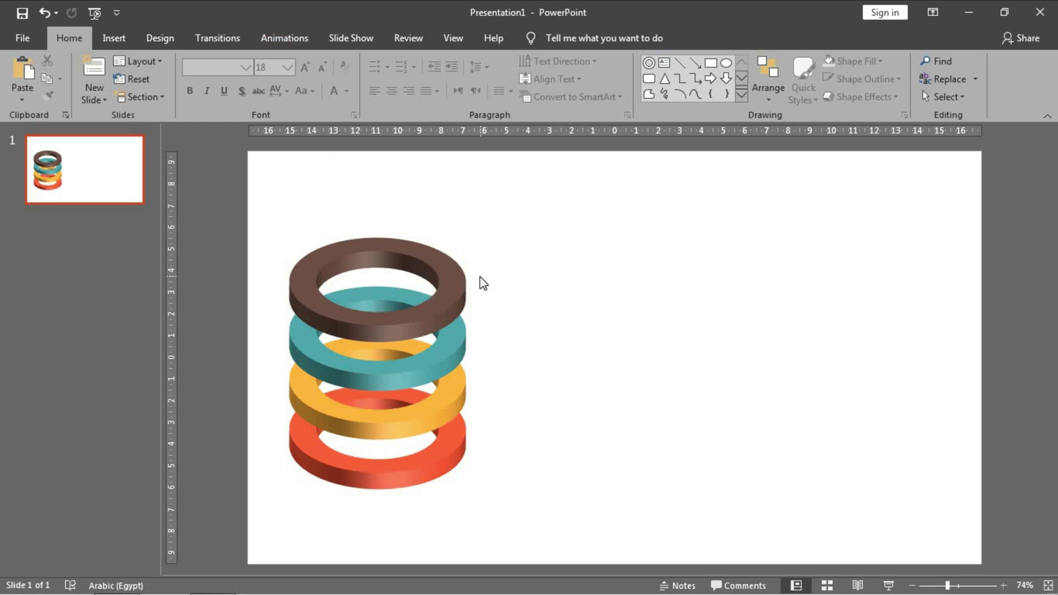
Step: Draw a horizontal line beside the top ring with the largest oval end arrow
{"action": "left_click", "coordinate": [675, 62]}
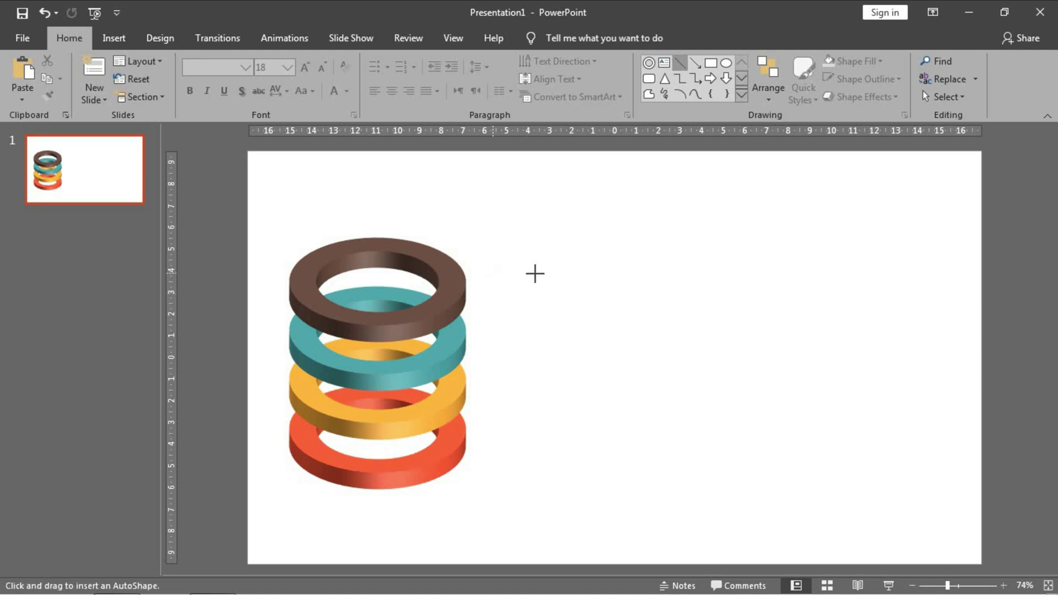
{"action": "mouse_move", "coordinate": [535, 273]}
{"action": "left_mouse_down"}
{"action": "mouse_move", "coordinate": [709, 268]}
{"action": "mouse_move", "coordinate": [683, 271]}
{"action": "left_mouse_up"}
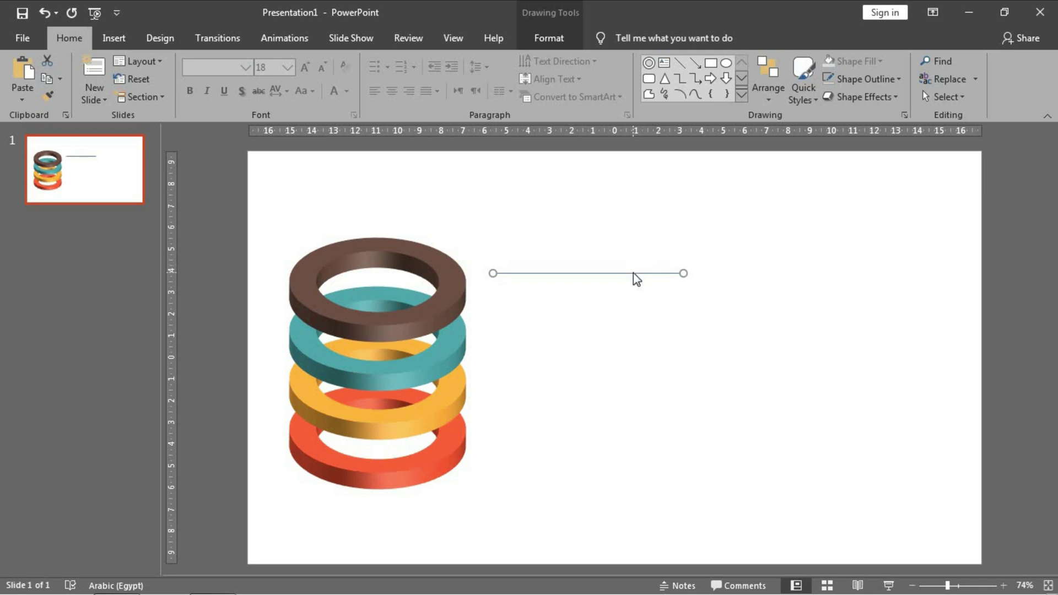
{"action": "right_click", "coordinate": [633, 273]}
{"action": "left_click", "coordinate": [694, 558]}
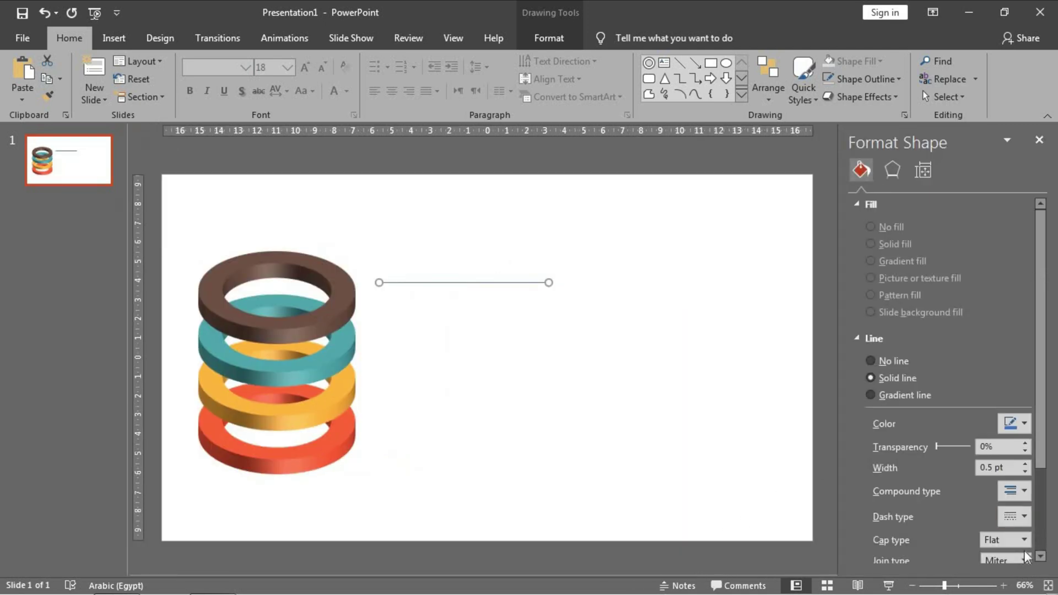
{"action": "scroll", "coordinate": [1025, 534], "scroll_direction": "down", "scroll_amount": 3}
{"action": "left_click", "coordinate": [1022, 551]}
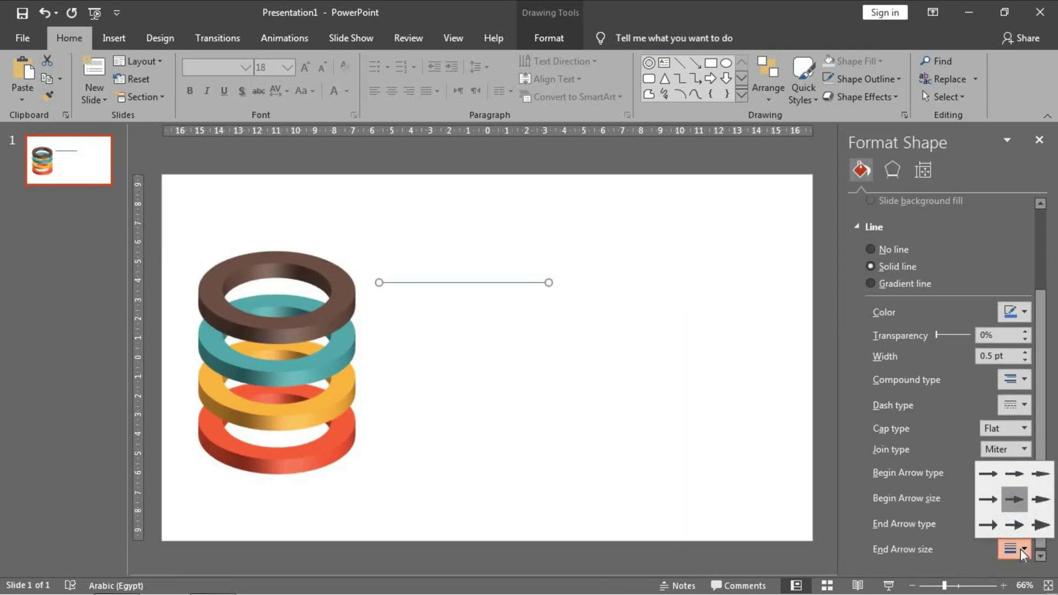
{"action": "left_click", "coordinate": [1040, 528]}
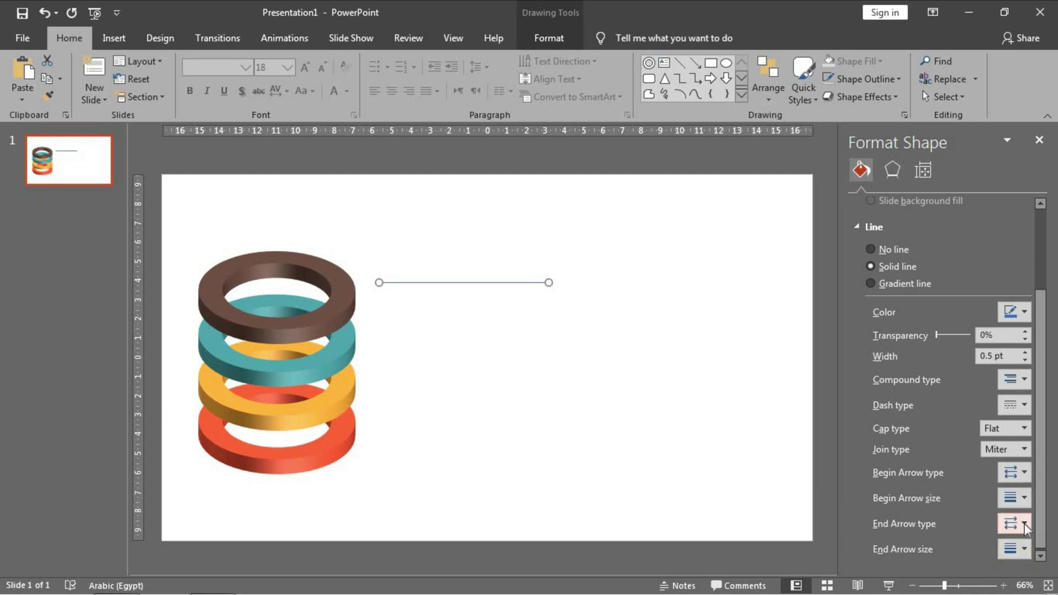
{"action": "left_click", "coordinate": [1024, 524]}
{"action": "left_click", "coordinate": [1044, 575]}
Step: Shorten the line by pulling its right endpoint left
{"action": "left_click", "coordinate": [508, 364]}
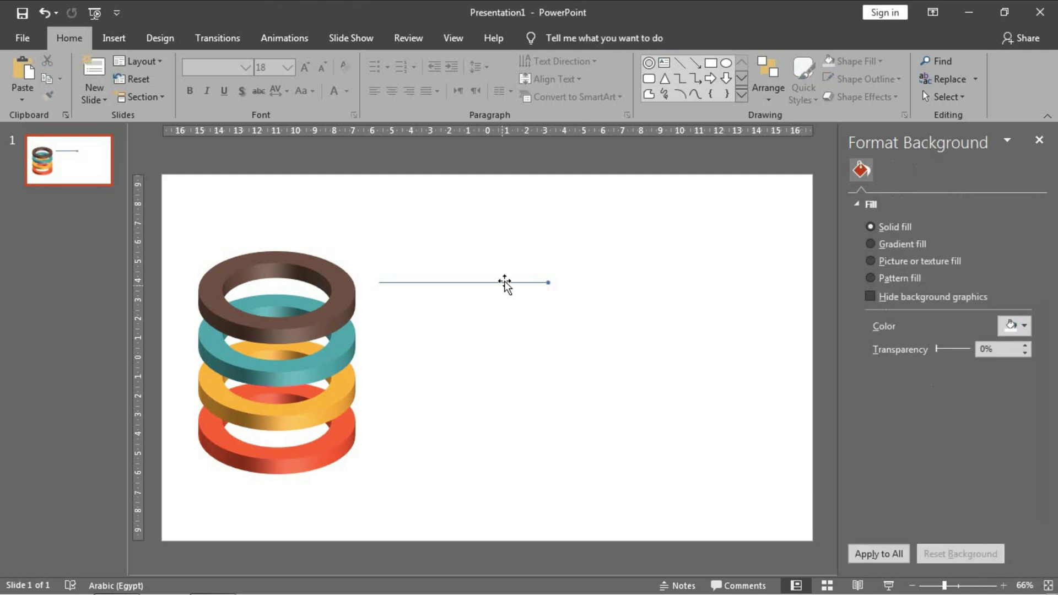
{"action": "left_click", "coordinate": [505, 281]}
{"action": "left_click_drag", "start_coordinate": [548, 282], "coordinate": [536, 282]}
{"action": "left_click", "coordinate": [534, 363]}
{"action": "left_click", "coordinate": [669, 60]}
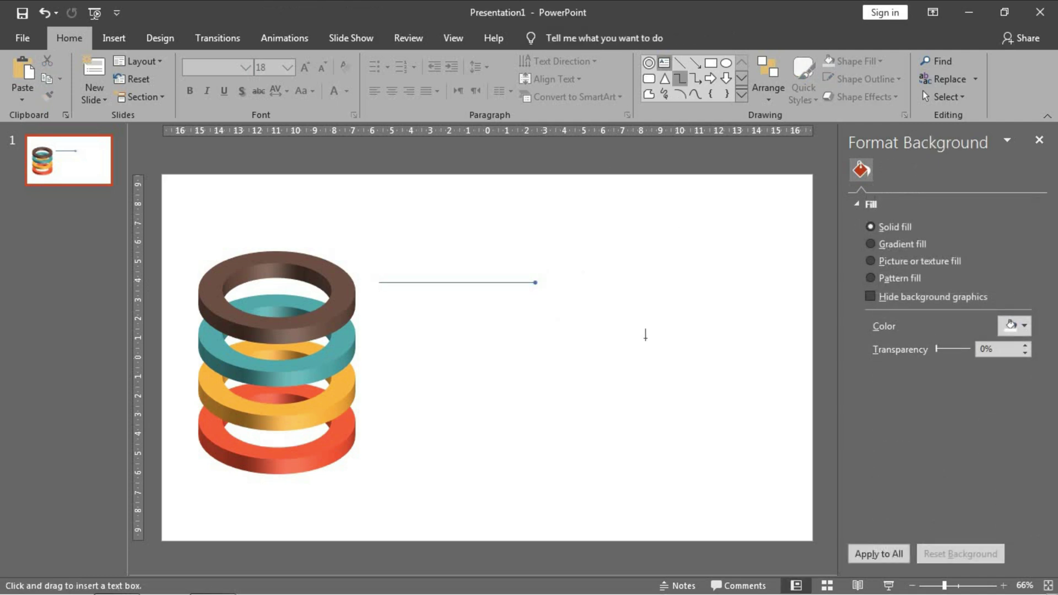
Step: Add a '25%' text box in enlarged Comic Sans MS
{"action": "left_click", "coordinate": [642, 331]}
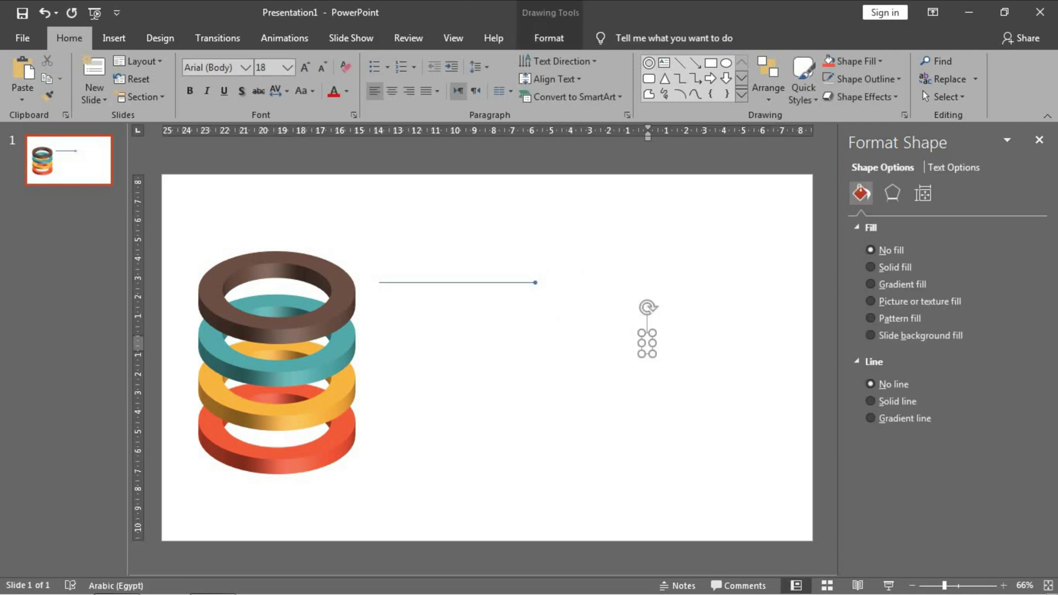
{"action": "type", "text": "25"}
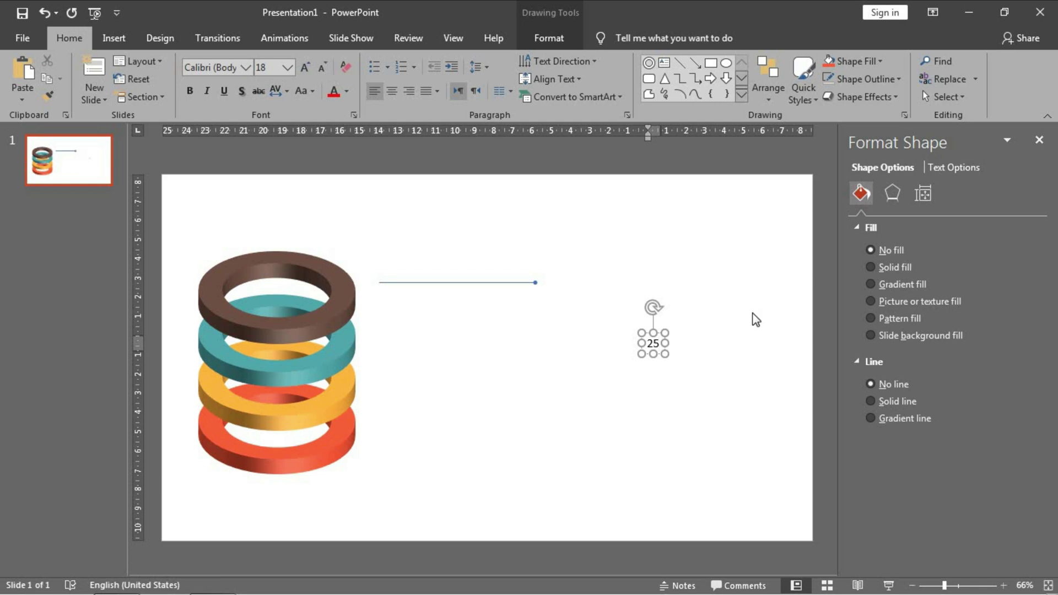
{"action": "type", "text": "%"}
{"action": "key", "text": "ctrl+a"}
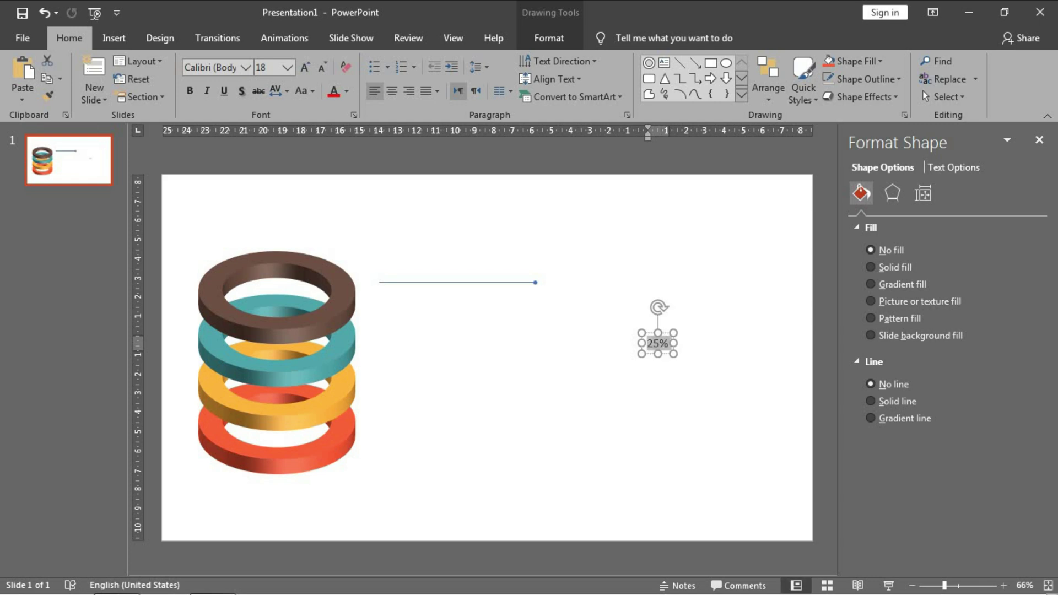
{"action": "key", "text": "ctrl+shift+period"}
{"action": "key", "text": "ctrl+shift+period"}
{"action": "key", "text": "ctrl+shift+period"}
{"action": "key", "text": "ctrl+shift+period"}
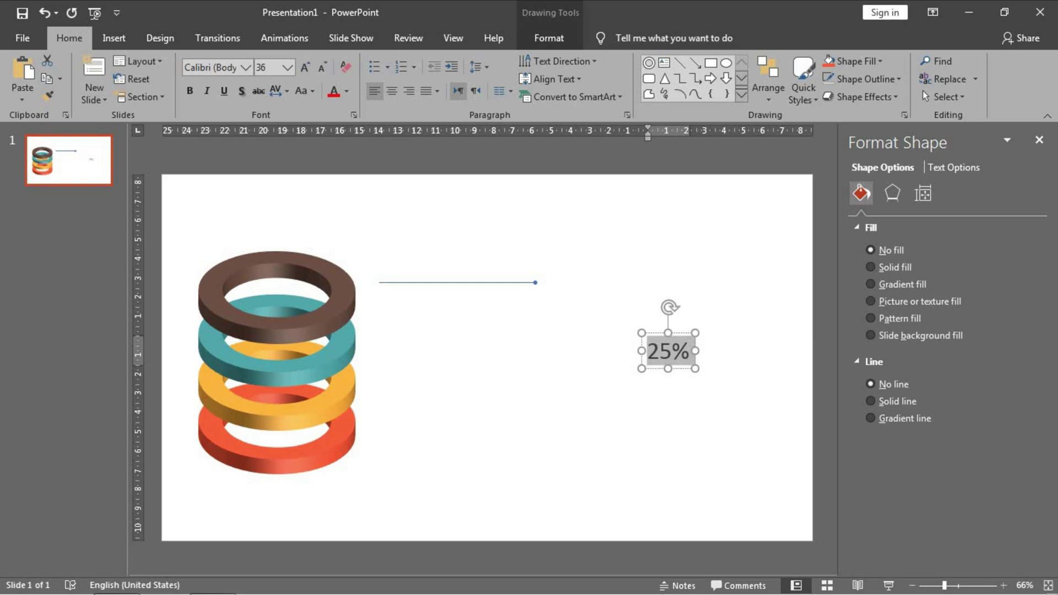
{"action": "left_click", "coordinate": [246, 68]}
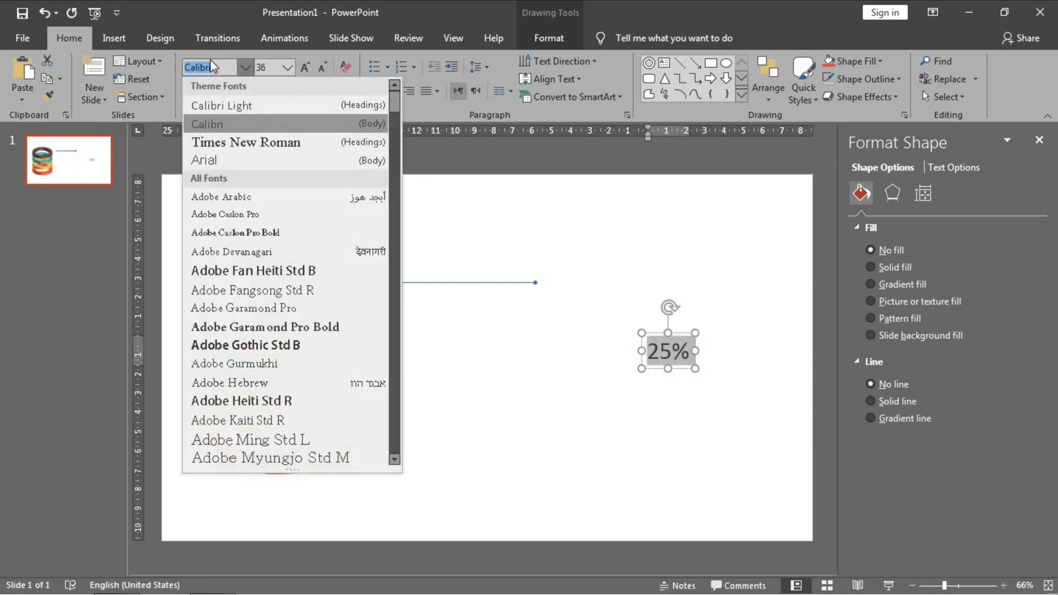
{"action": "type", "text": "Comic Sans"}
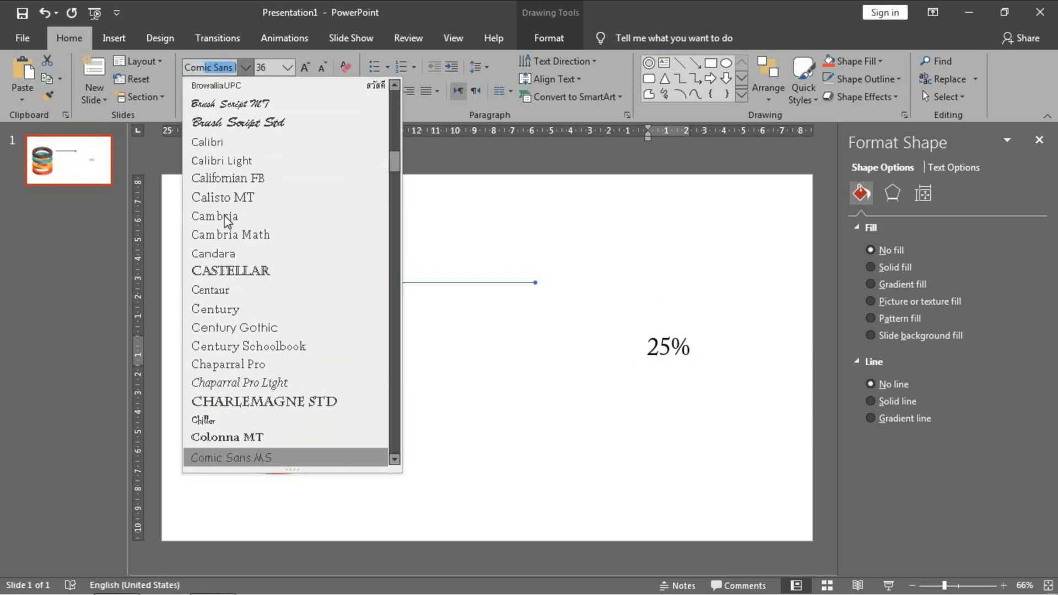
{"action": "left_click", "coordinate": [246, 458]}
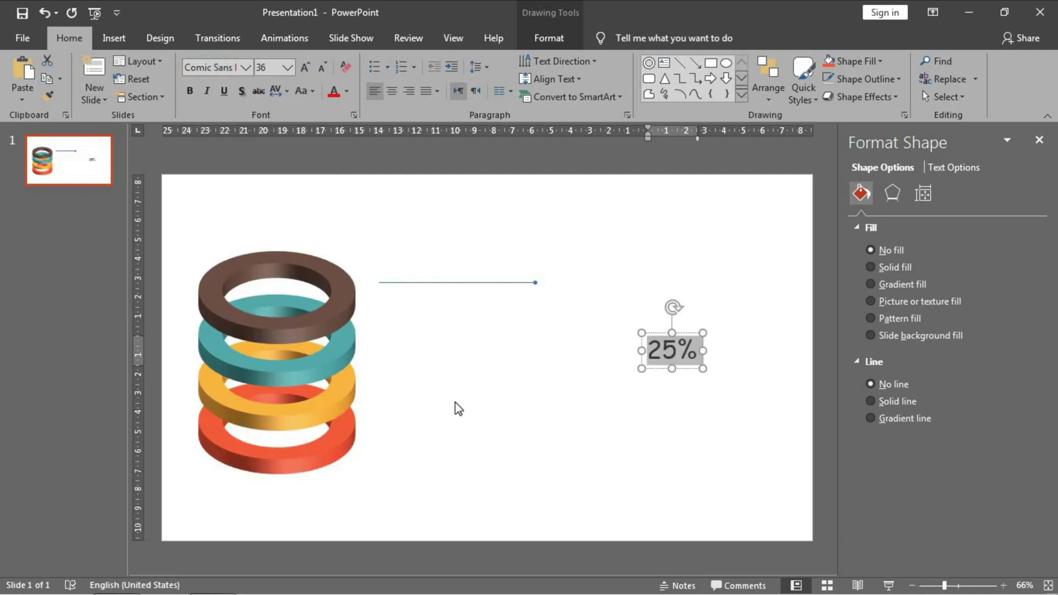
{"action": "key", "text": "ctrl+shift+period"}
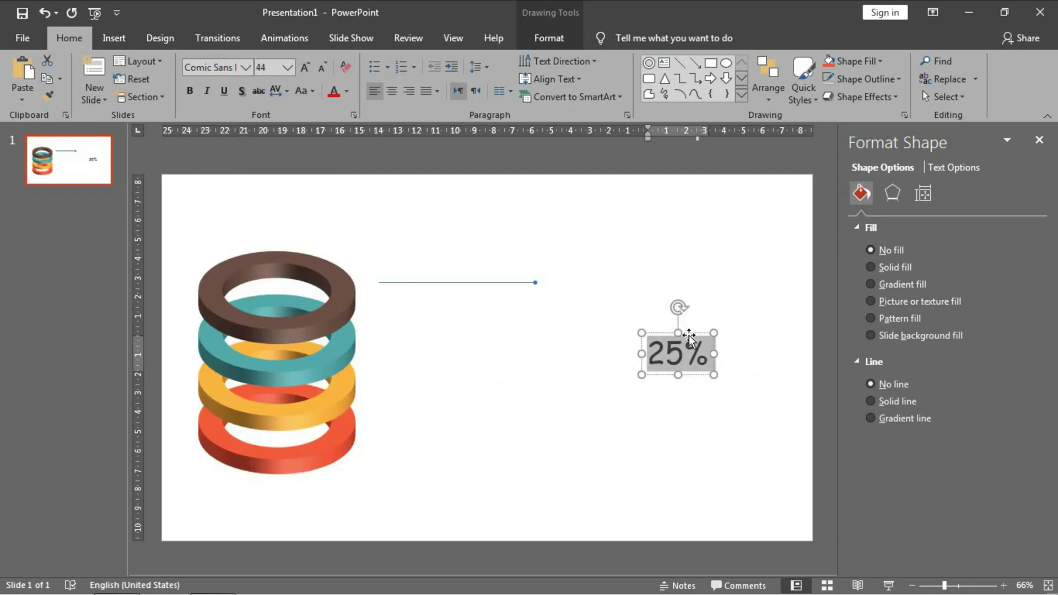
Step: Set the 25% label to 32 pt and place it just above the line
{"action": "left_click", "coordinate": [689, 335]}
{"action": "left_click_drag", "start_coordinate": [691, 336], "coordinate": [477, 259]}
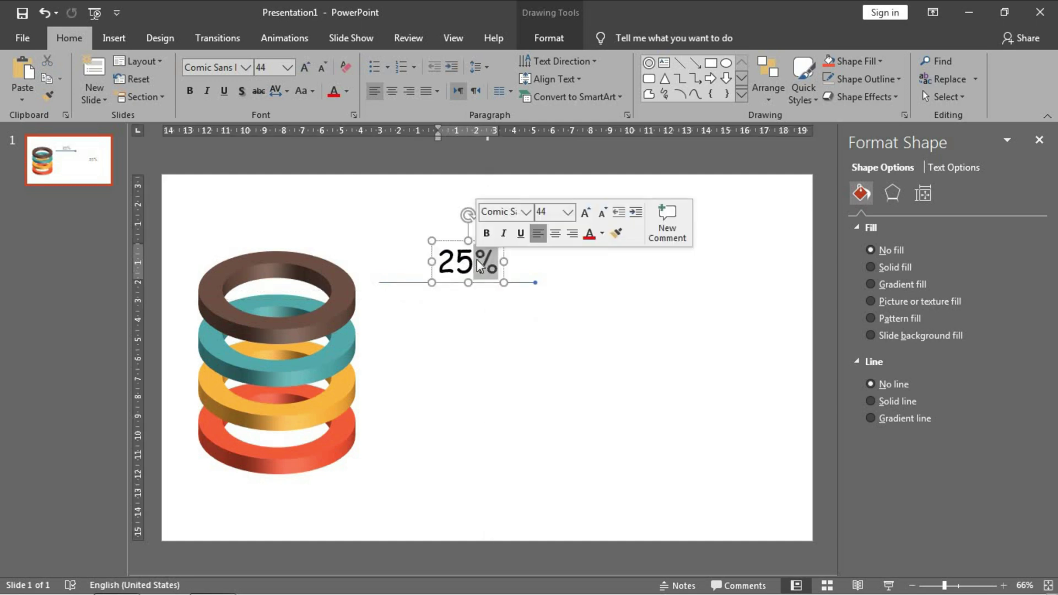
{"action": "key", "text": "ctrl+shift+comma"}
{"action": "key", "text": "ctrl+shift+comma"}
{"action": "key", "text": "ctrl+shift+comma"}
{"action": "left_click", "coordinate": [500, 244]}
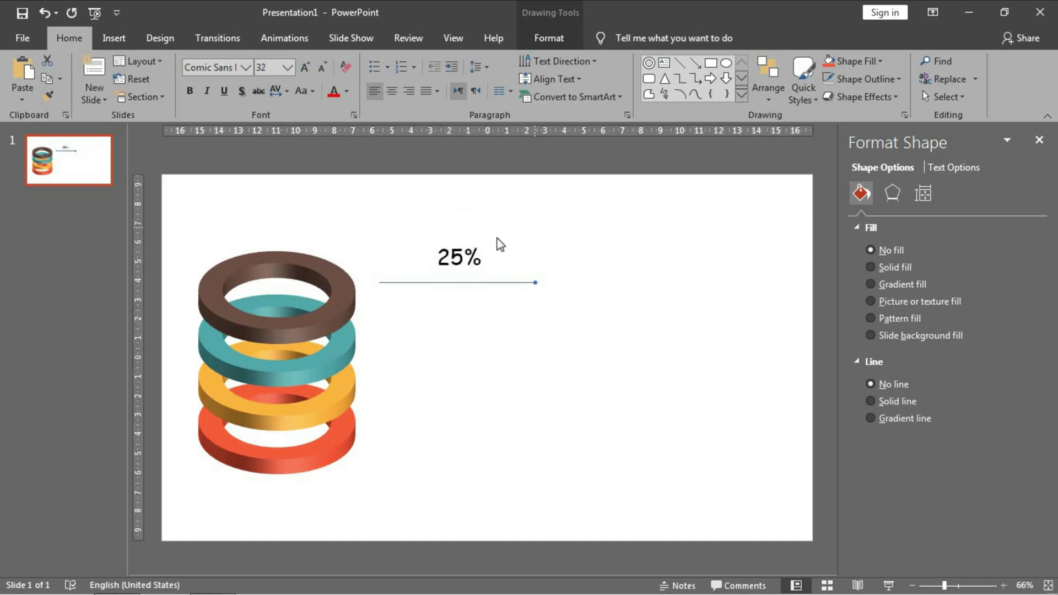
{"action": "left_click", "coordinate": [468, 246]}
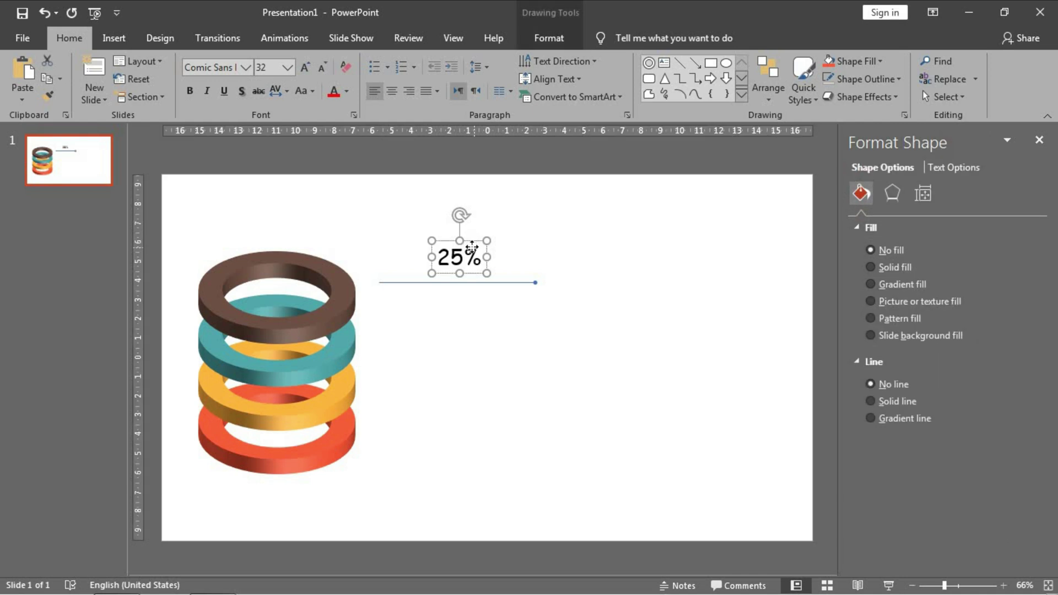
{"action": "left_click_drag", "start_coordinate": [472, 247], "coordinate": [476, 247]}
{"action": "left_click", "coordinate": [587, 248]}
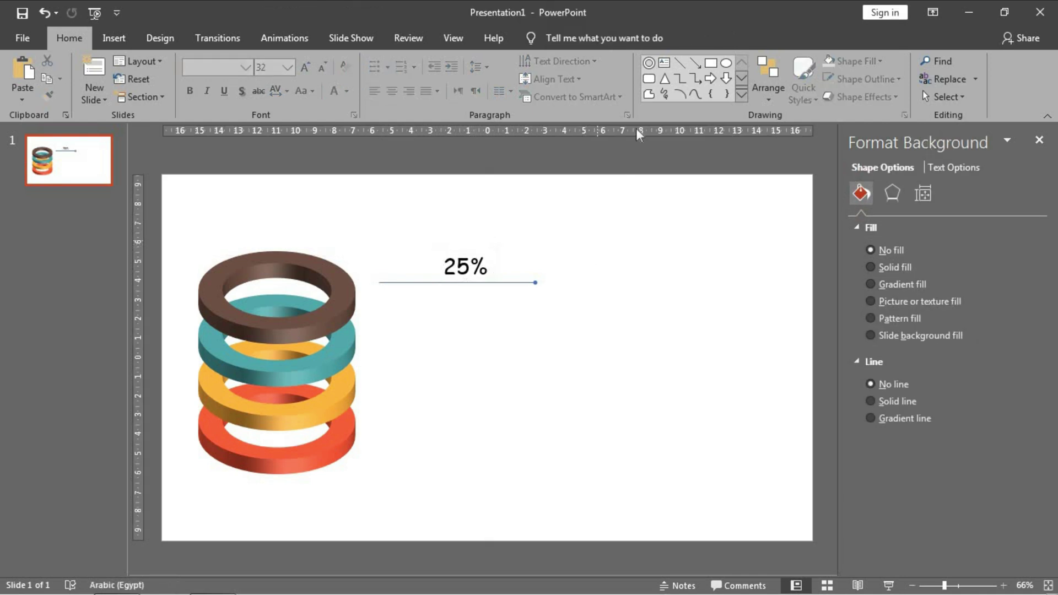
Step: Draw a blue circle at the line's right end and style it without an outline
{"action": "left_click", "coordinate": [726, 62]}
{"action": "left_click_drag", "start_coordinate": [695, 260], "coordinate": [621, 326]}
{"action": "left_click_drag", "start_coordinate": [655, 289], "coordinate": [598, 285]}
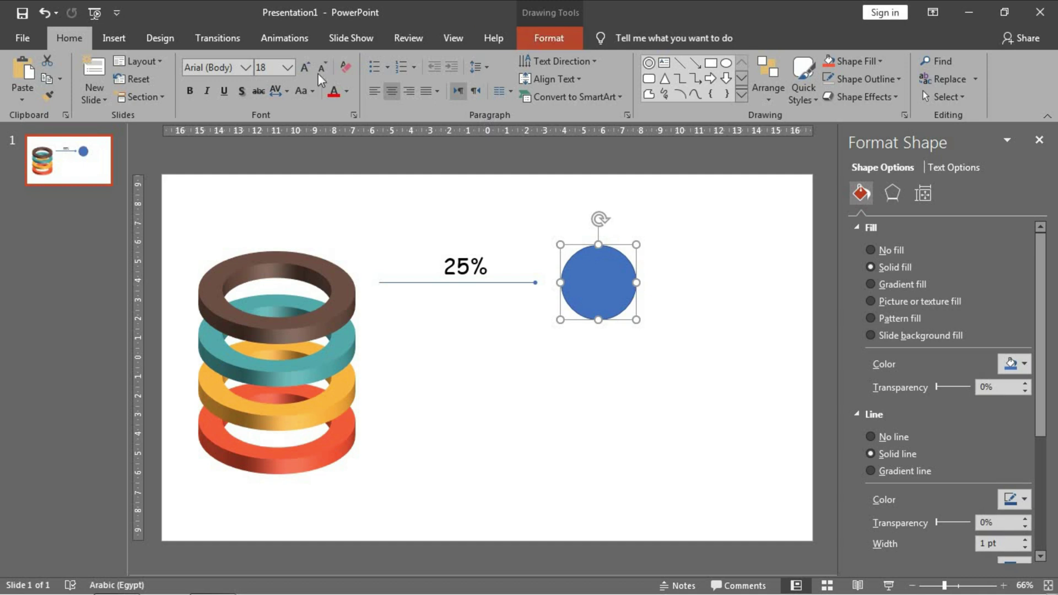
{"action": "left_click", "coordinate": [547, 38]}
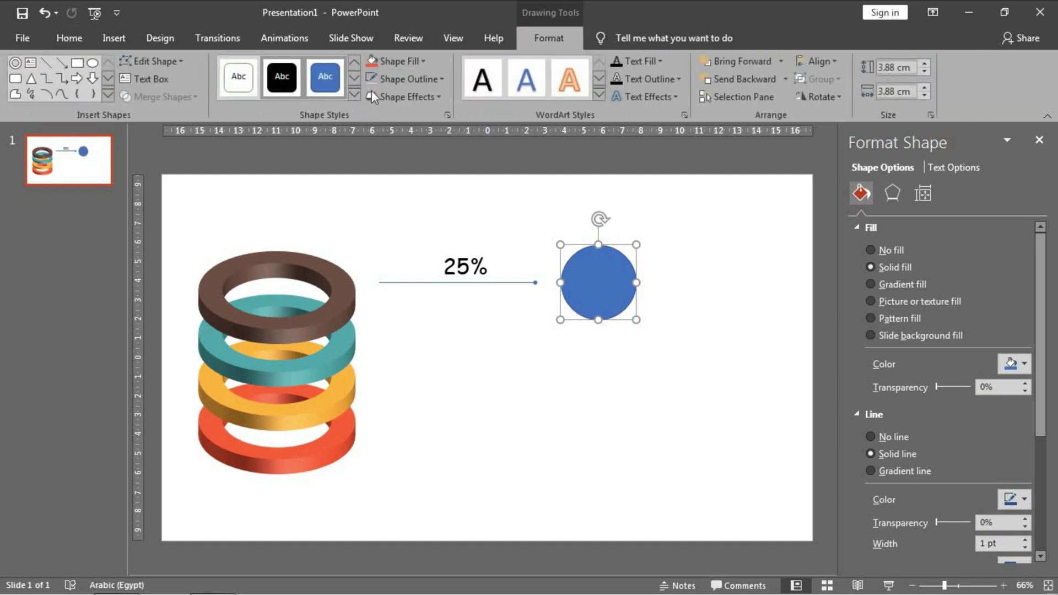
{"action": "left_click", "coordinate": [529, 401]}
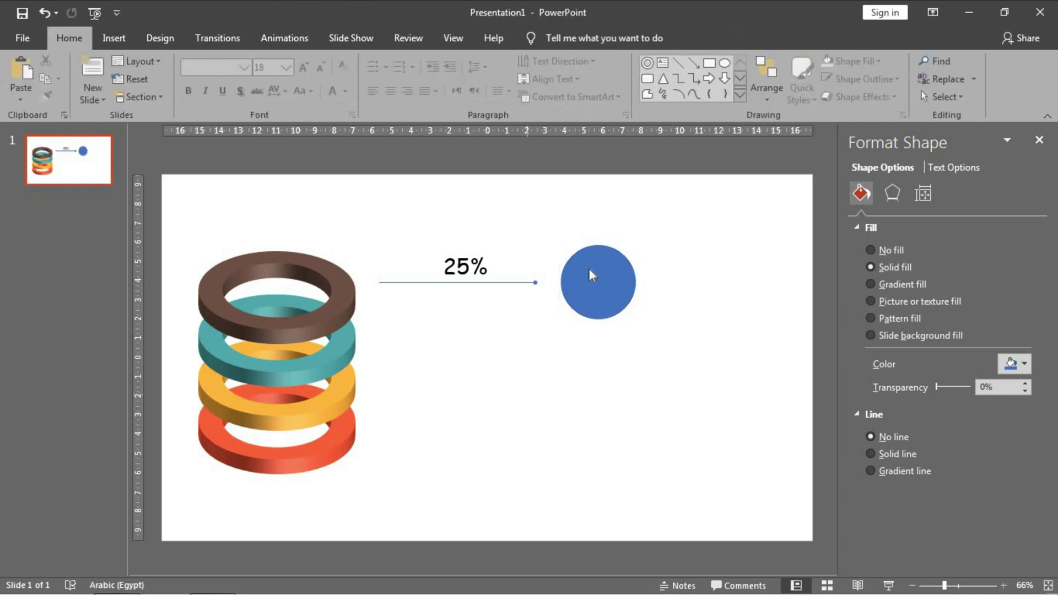
Step: Add a 'Step 01' text box in bold Comic Sans MS at 32 pt
{"action": "left_click", "coordinate": [664, 62]}
{"action": "left_click", "coordinate": [667, 377]}
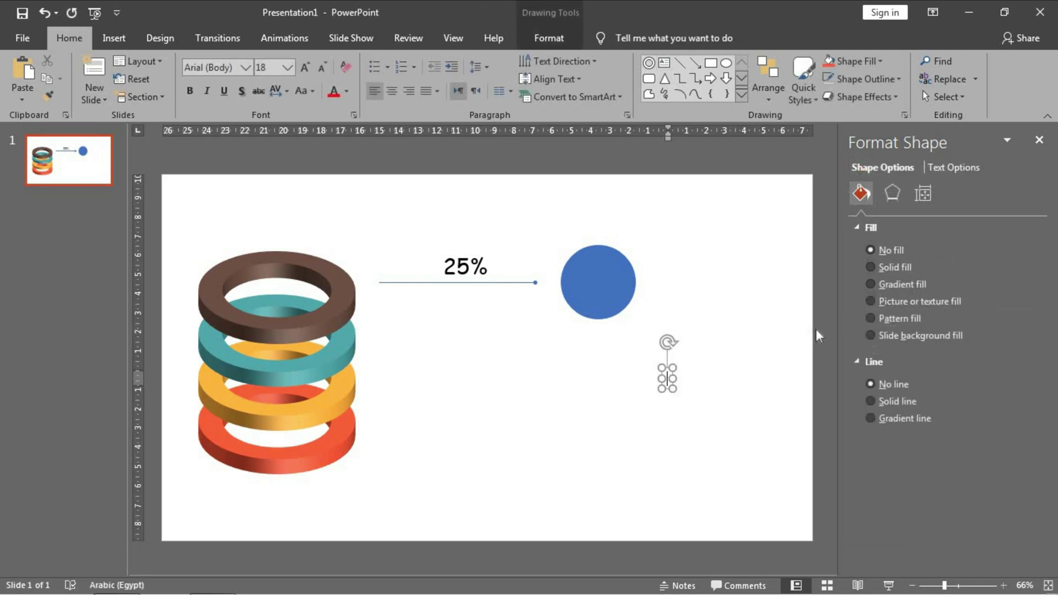
{"action": "type", "text": "Step 01"}
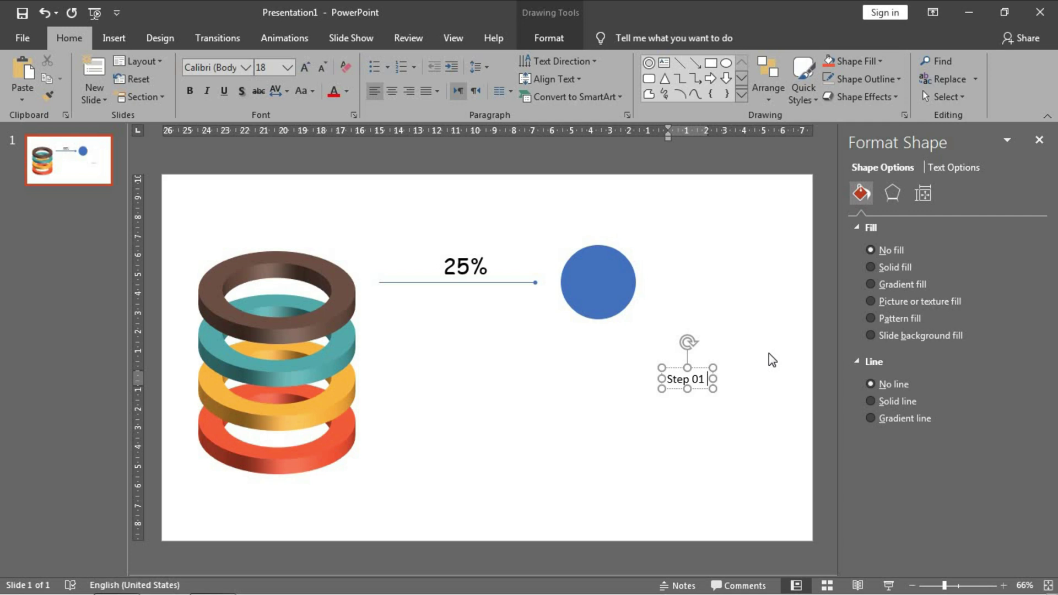
{"action": "key", "text": "ctrl+a"}
{"action": "left_click", "coordinate": [245, 67]}
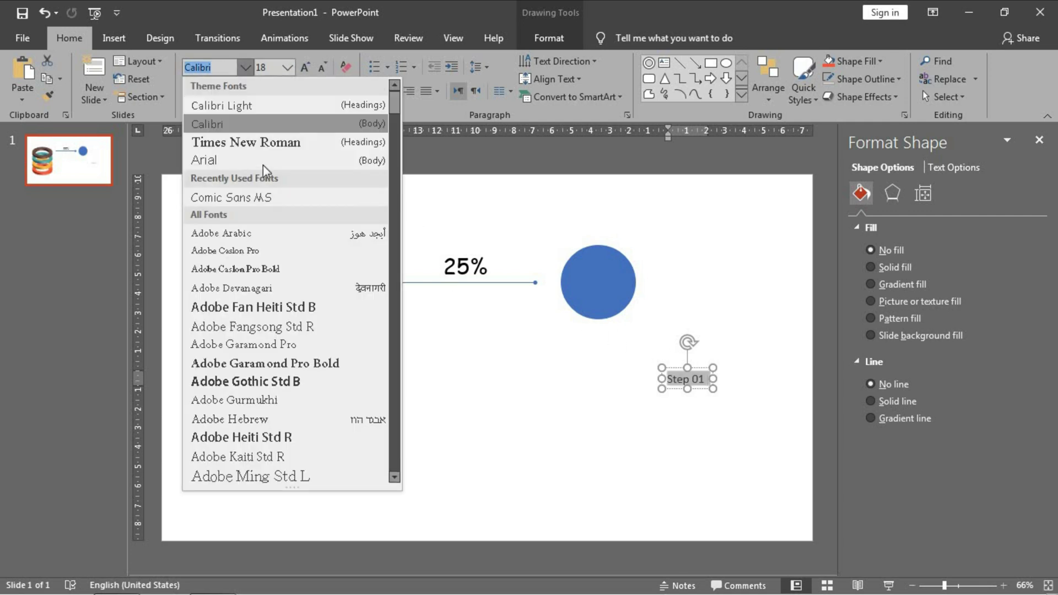
{"action": "left_click", "coordinate": [263, 190]}
{"action": "left_click", "coordinate": [191, 89]}
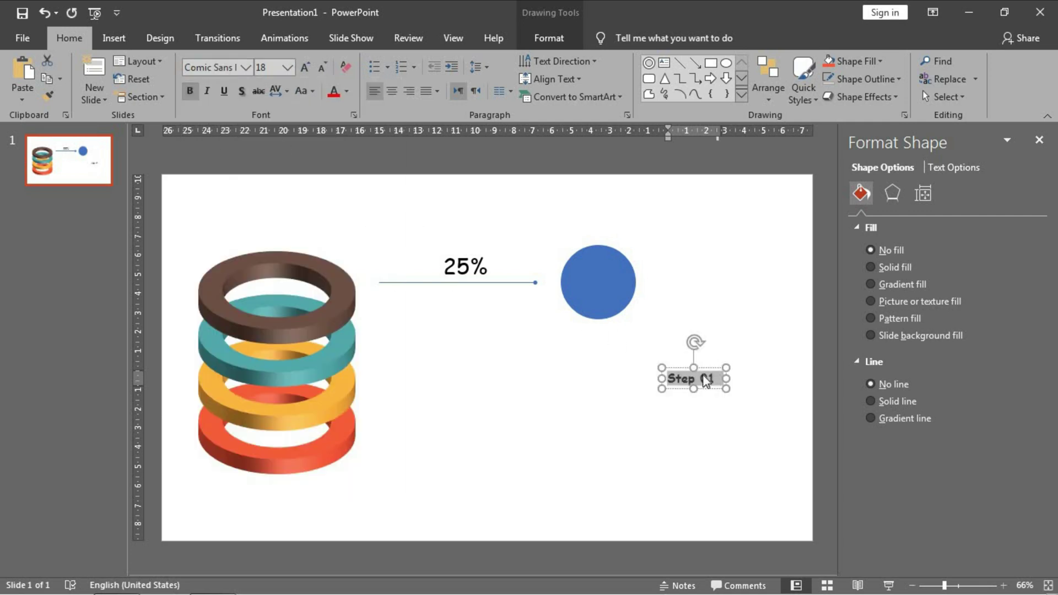
{"action": "key", "text": "ctrl+shift+period"}
{"action": "key", "text": "ctrl+shift+period"}
{"action": "key", "text": "ctrl+shift+period"}
{"action": "key", "text": "ctrl+shift+period"}
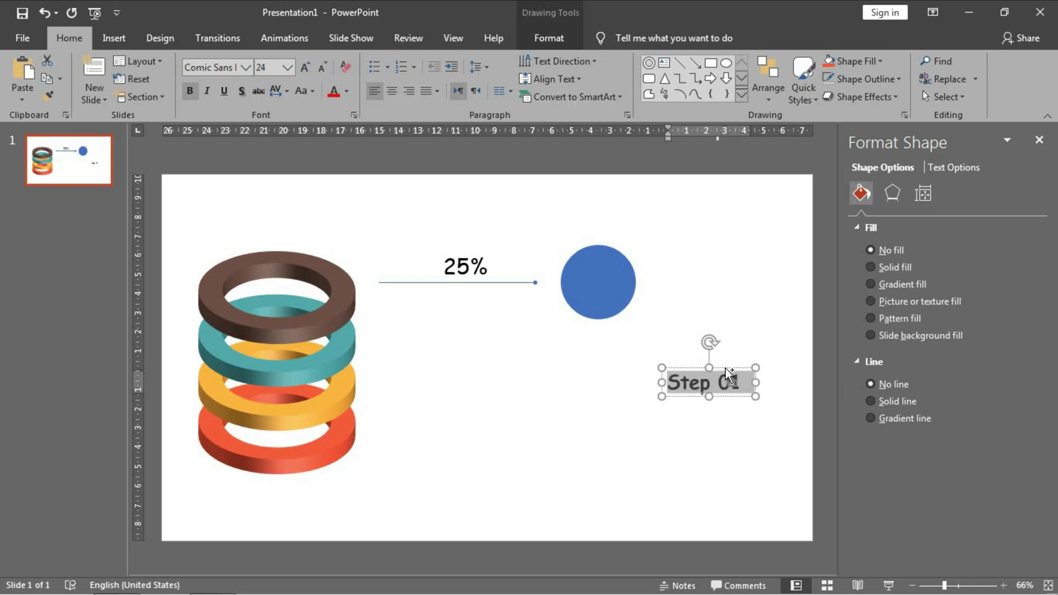
{"action": "key", "text": "Escape"}
Step: Position Step 01 beside the circle and place a new text box below it
{"action": "left_click_drag", "start_coordinate": [718, 265], "coordinate": [728, 292]}
{"action": "key", "text": "ctrl+d"}
{"action": "key", "text": "Delete"}
{"action": "left_click", "coordinate": [664, 62]}
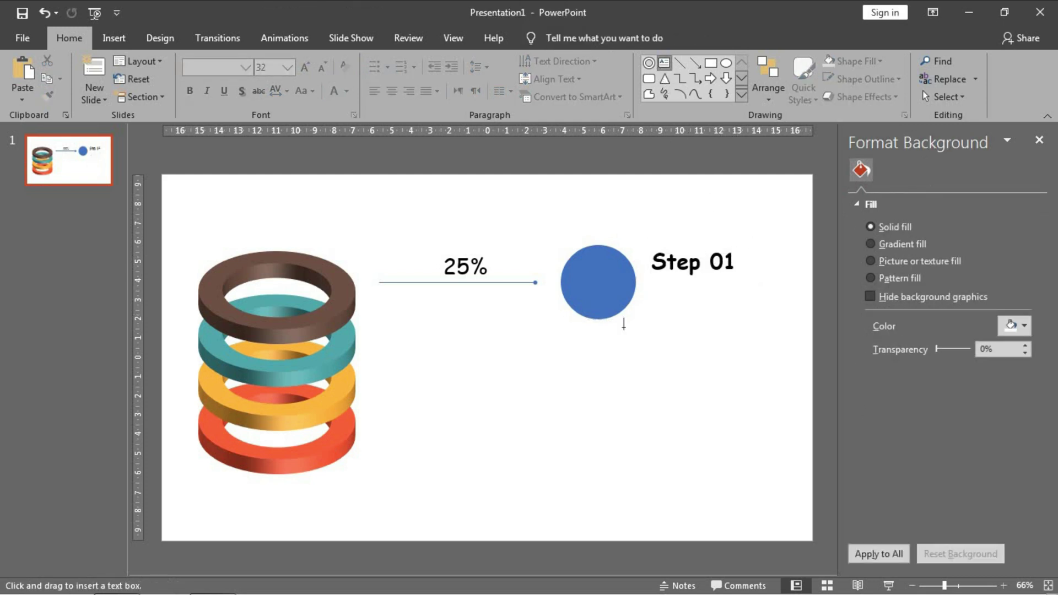
{"action": "left_click", "coordinate": [667, 342]}
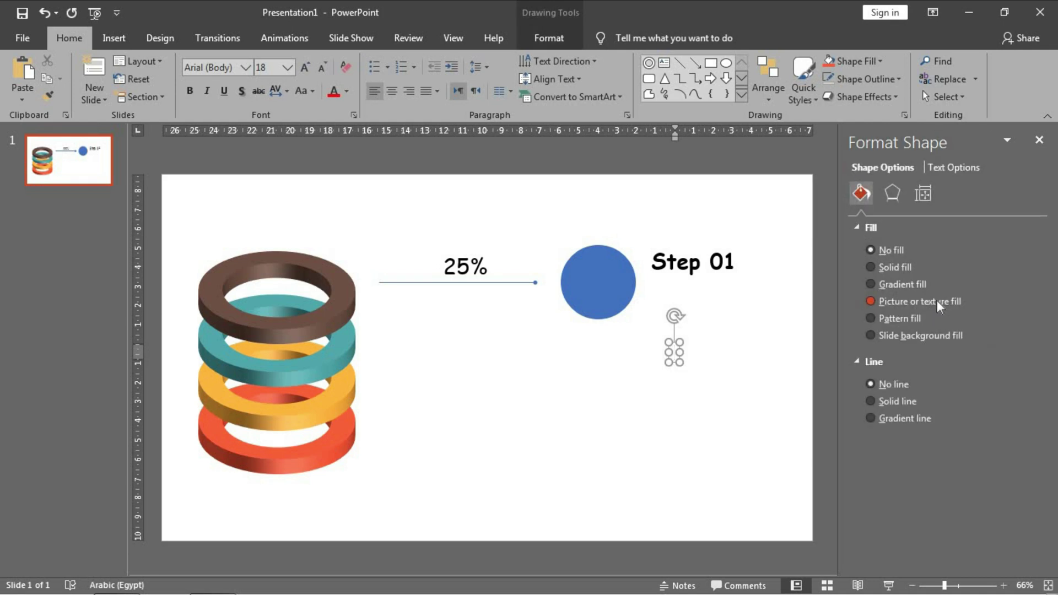
Step: Type 'Write your brief description here' and duplicate it as an identical second line
{"action": "type", "text": "Write yo"}
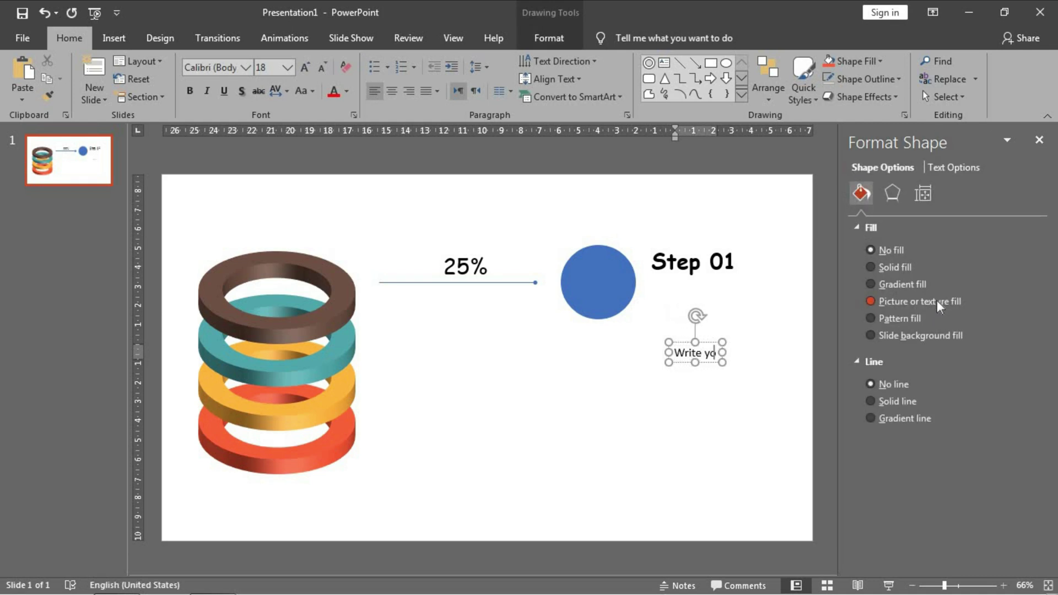
{"action": "type", "text": "ur brief"}
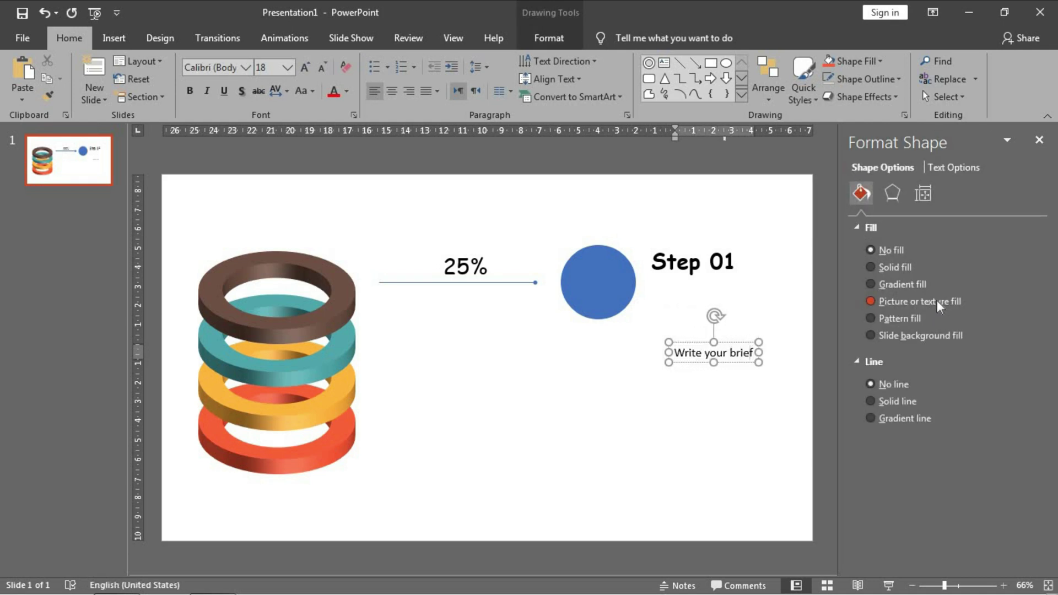
{"action": "type", "text": " descri"}
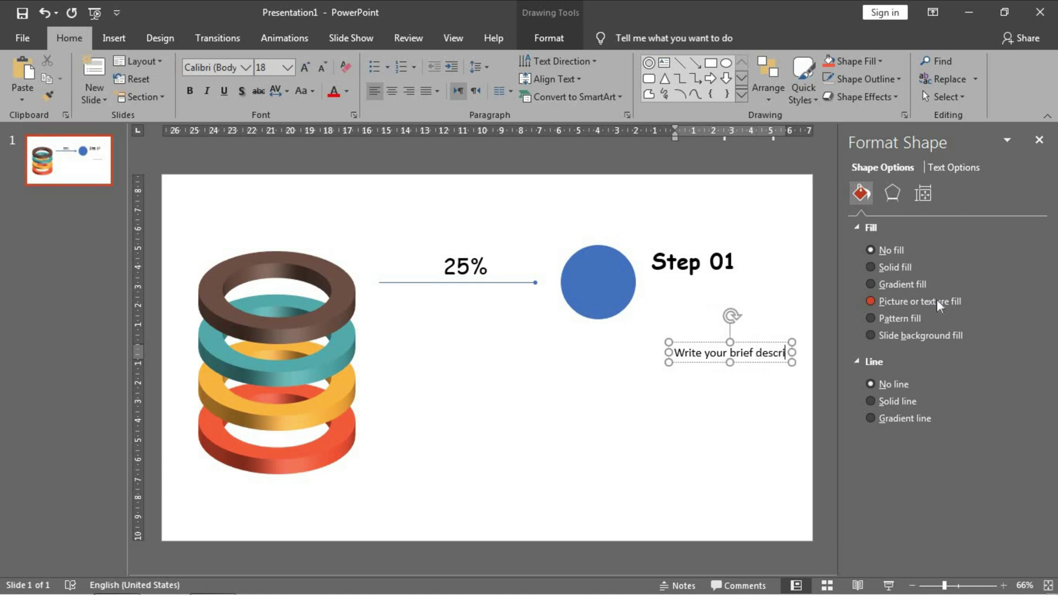
{"action": "type", "text": "ption here"}
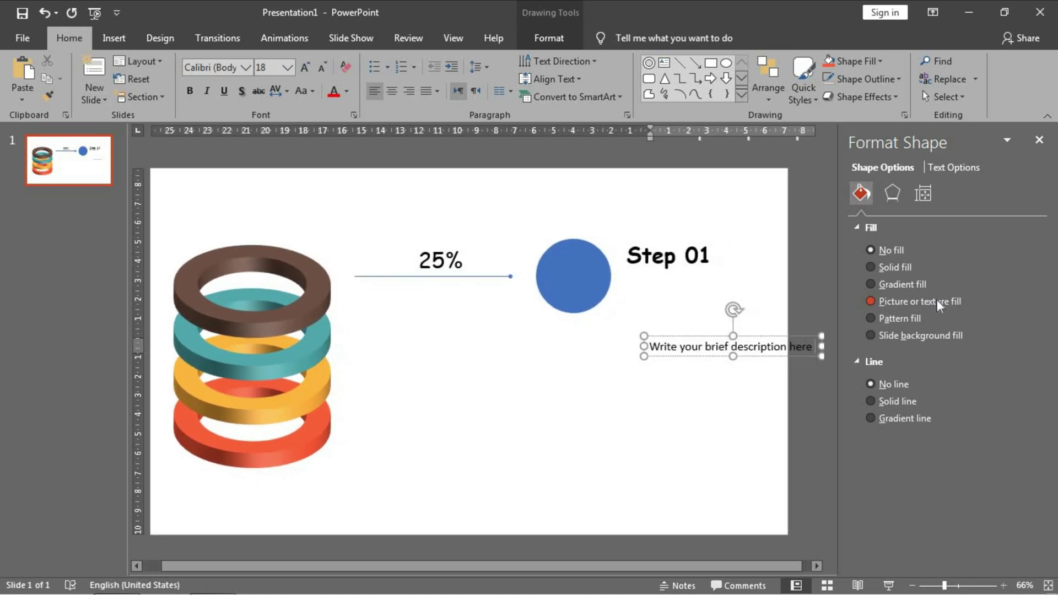
{"action": "key", "text": "ctrl+a"}
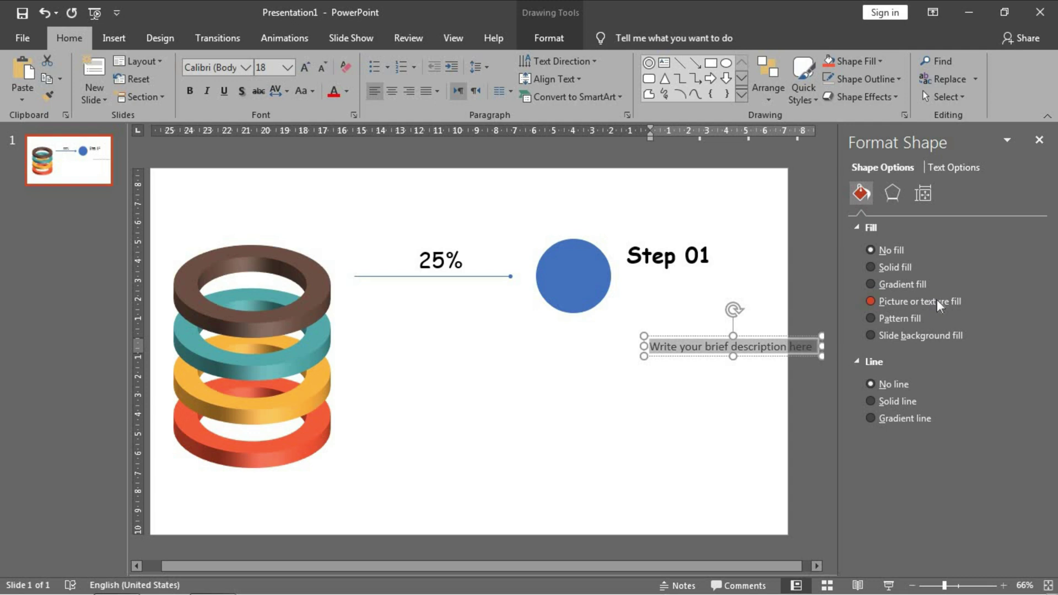
{"action": "key", "text": "ctrl+c"}
{"action": "key", "text": "Right"}
{"action": "key", "text": "Return"}
{"action": "key", "text": "ctrl+v"}
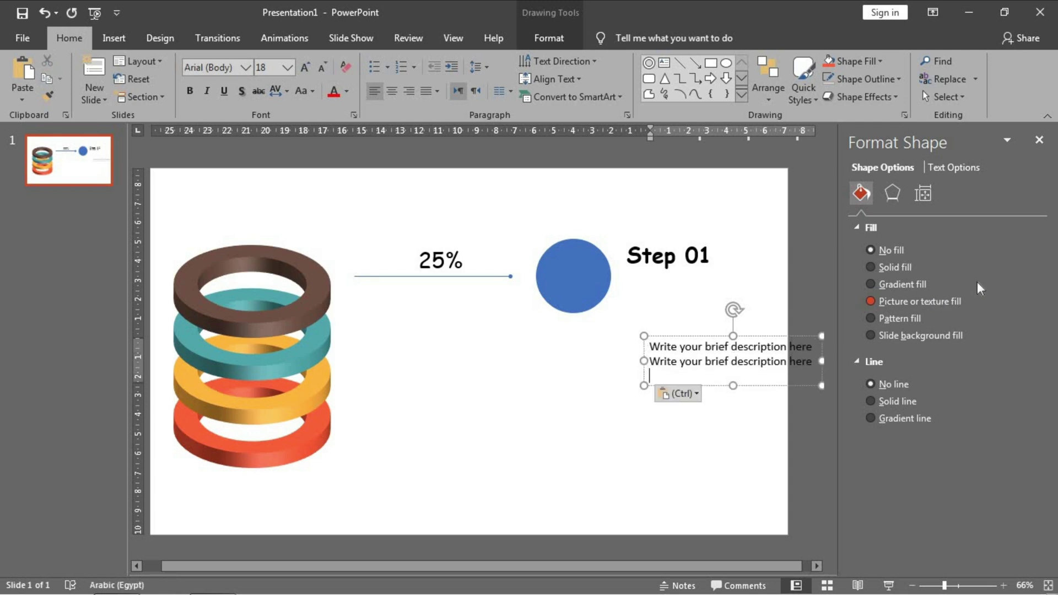
{"action": "key", "text": "ctrl+a"}
Step: Move the description box under the Step 01 title, beside the blue circle
{"action": "left_click_drag", "start_coordinate": [765, 334], "coordinate": [709, 242]}
{"action": "left_click", "coordinate": [725, 254], "text": "shift"}
{"action": "left_click", "coordinate": [685, 355]}
{"action": "left_click", "coordinate": [686, 305]}
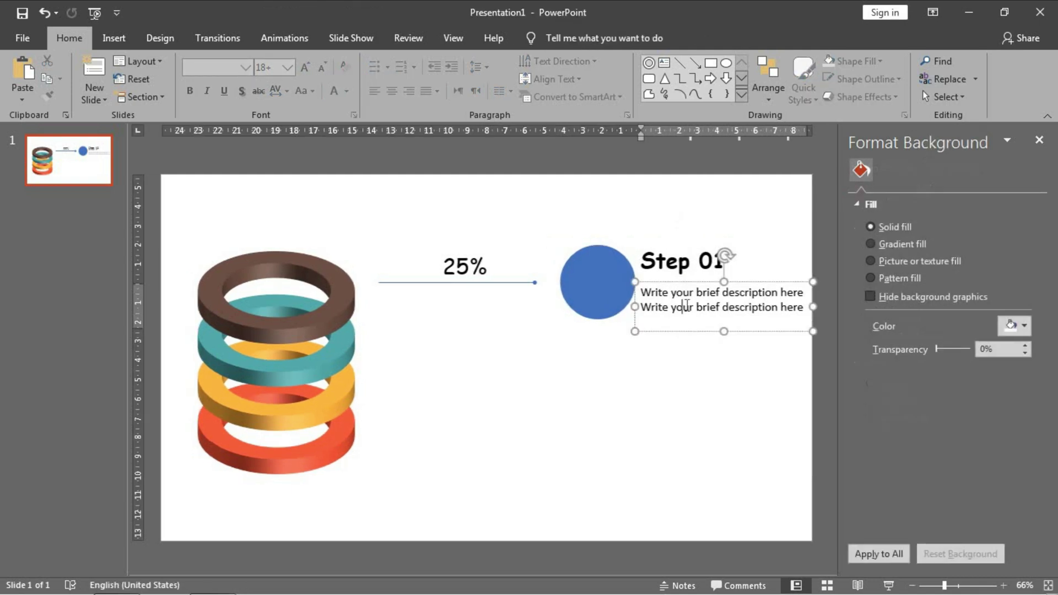
Step: Reduce the description text to 16 pt and nudge the box up beside Step 01
{"action": "key", "text": "ctrl+a"}
{"action": "left_click", "coordinate": [688, 308]}
{"action": "key", "text": "ctrl+a"}
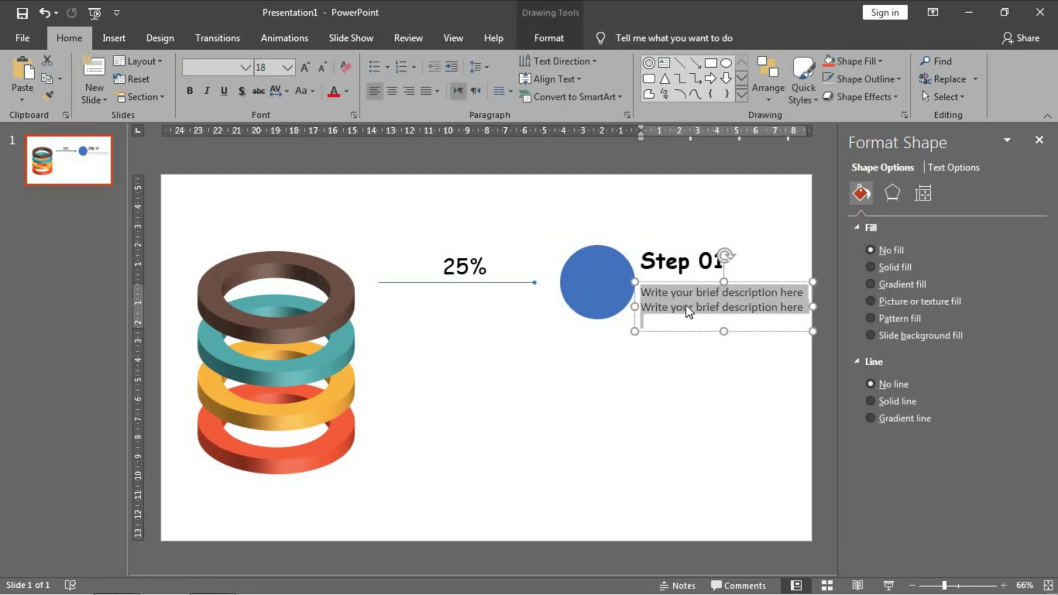
{"action": "key", "text": "ctrl+shift+comma"}
{"action": "left_click_drag", "start_coordinate": [728, 283], "coordinate": [729, 276]}
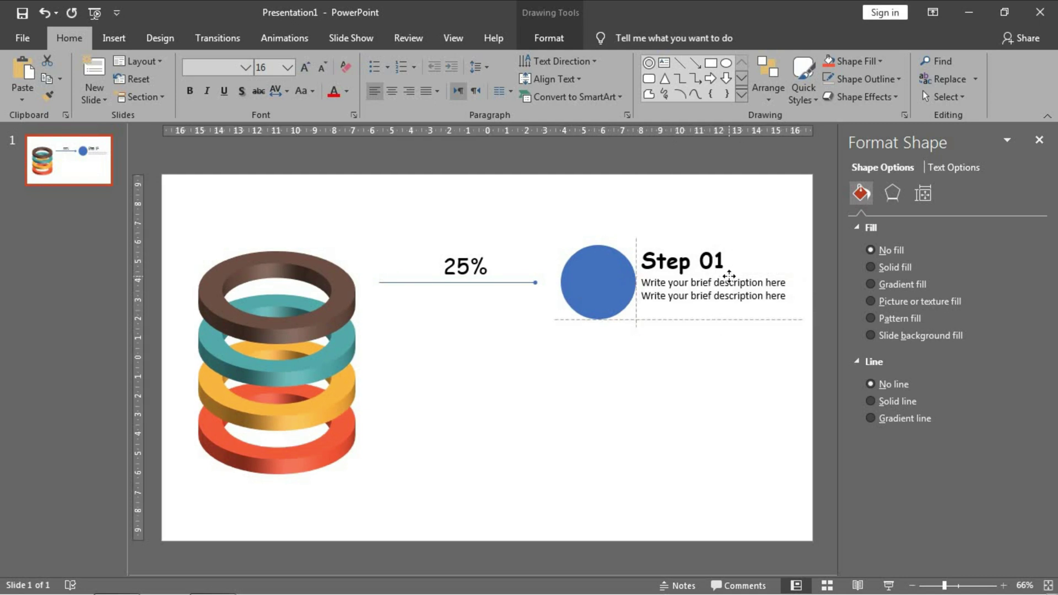
Step: Turn both description lines grey, then bring up the recent presentations list with Ctrl+O
{"action": "double_click", "coordinate": [707, 300]}
{"action": "key", "text": "ctrl+a"}
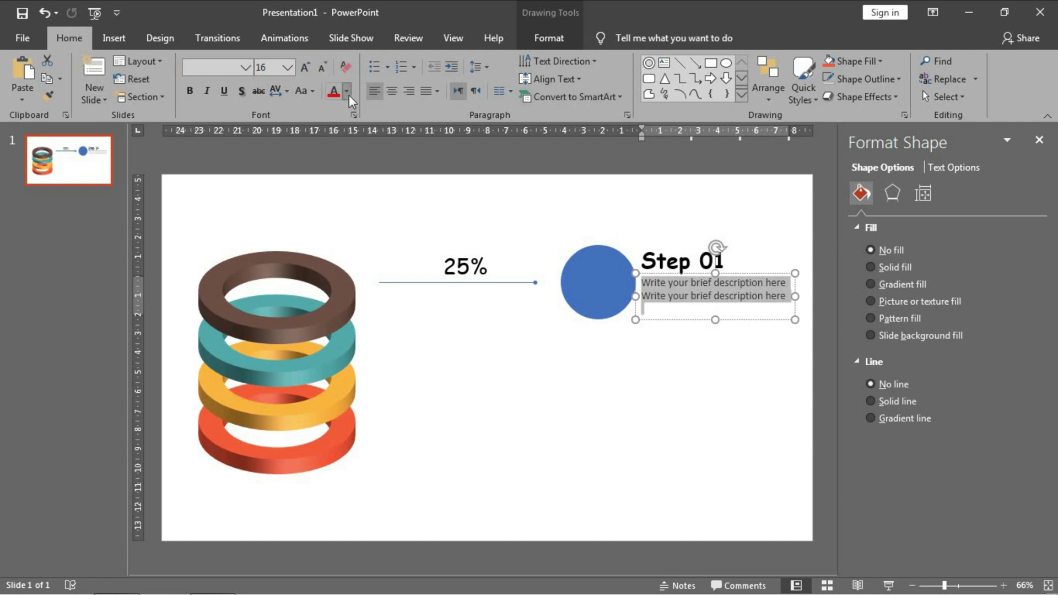
{"action": "left_click", "coordinate": [347, 92]}
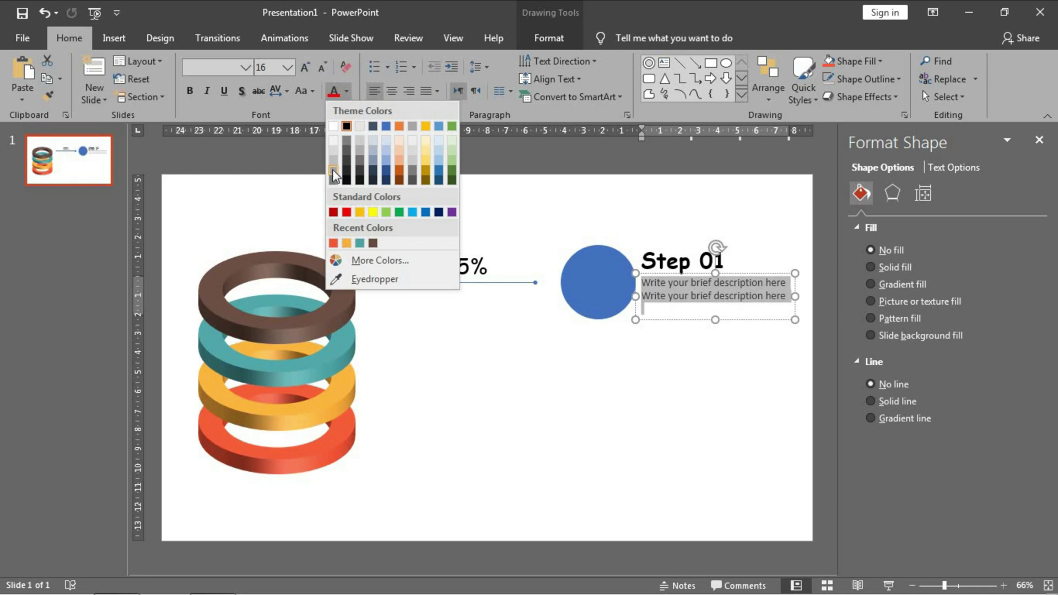
{"action": "left_click", "coordinate": [333, 170]}
{"action": "left_click", "coordinate": [652, 388]}
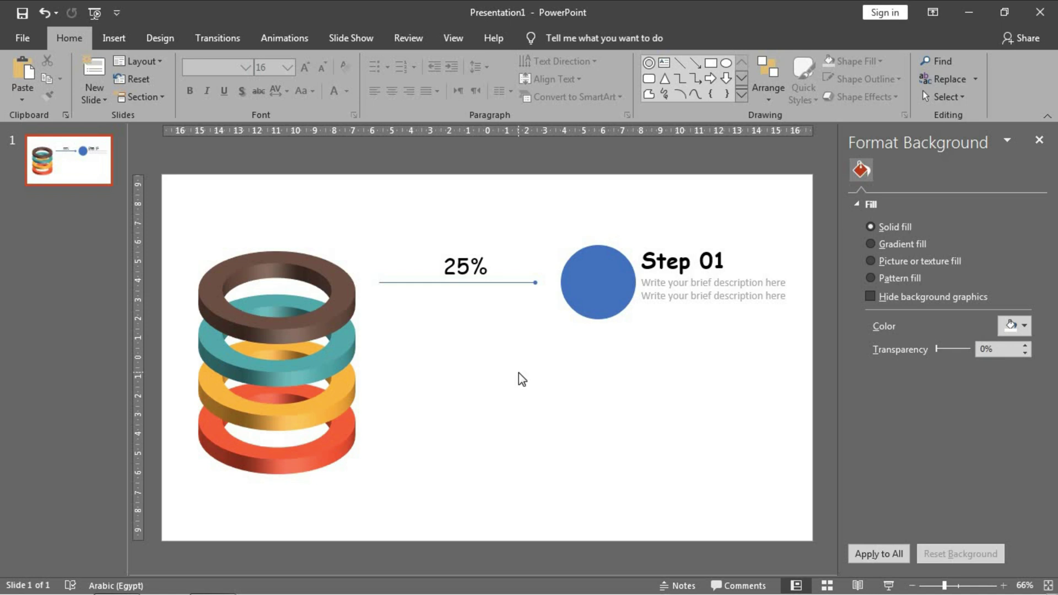
{"action": "key", "text": "ctrl+o"}
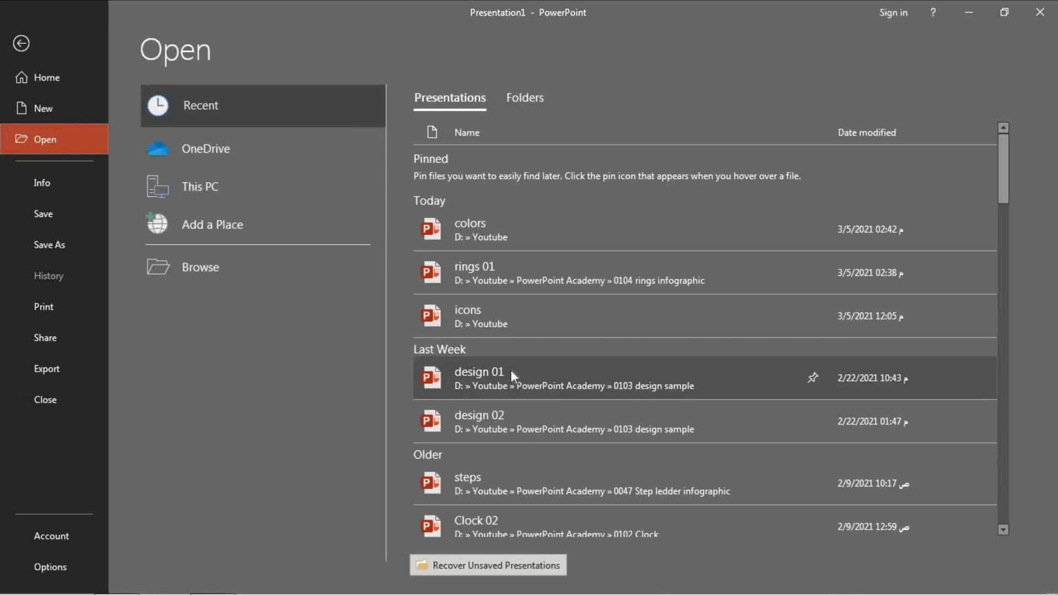
Step: Open the icons presentation, select the dollar, chart, light bulb and pie chart icons, then close it
{"action": "left_click", "coordinate": [492, 316]}
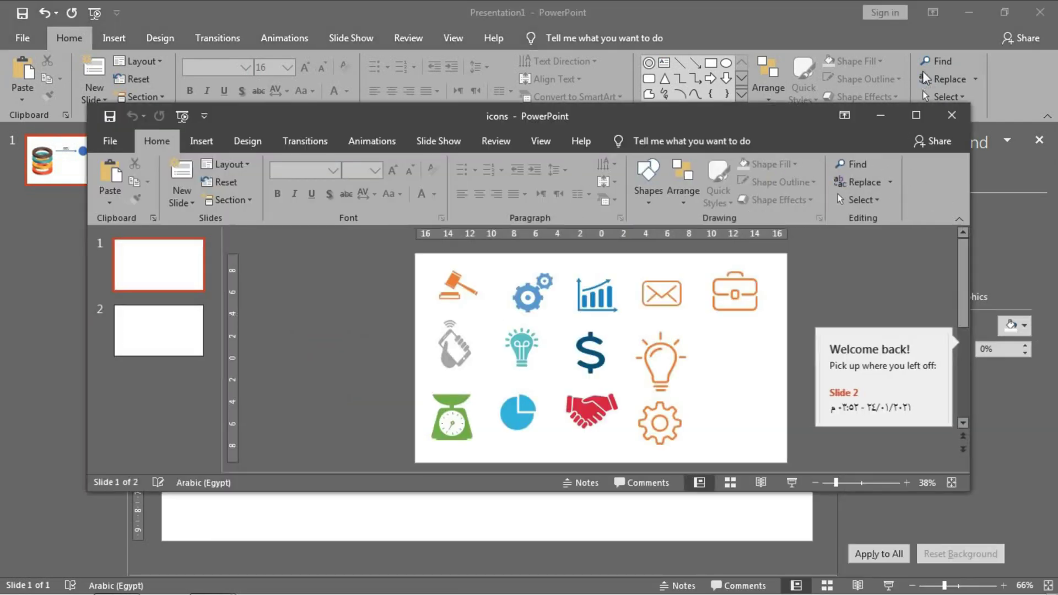
{"action": "left_click", "coordinate": [916, 116]}
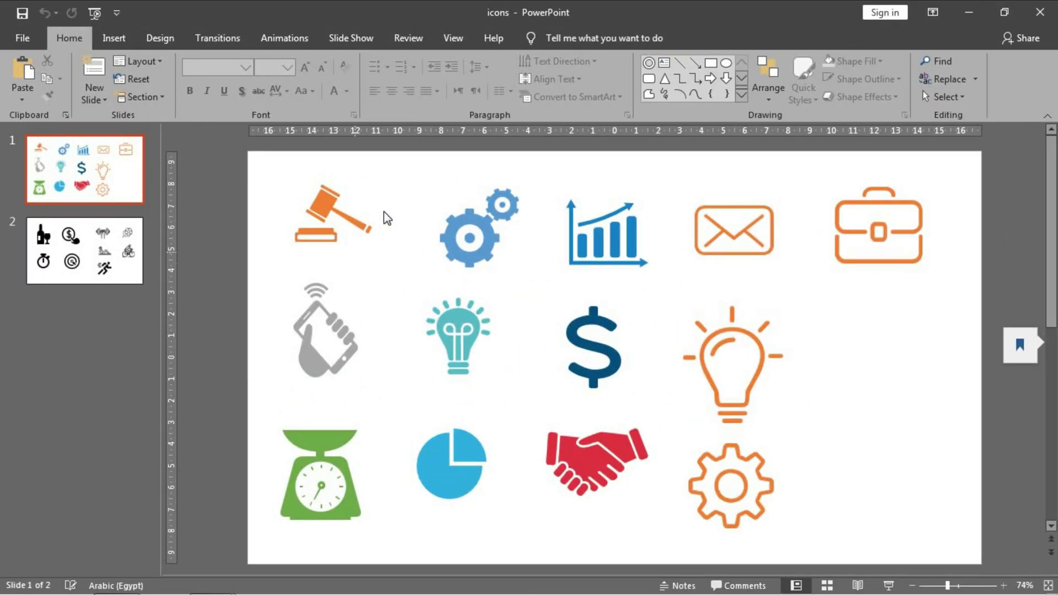
{"action": "left_click", "coordinate": [577, 325]}
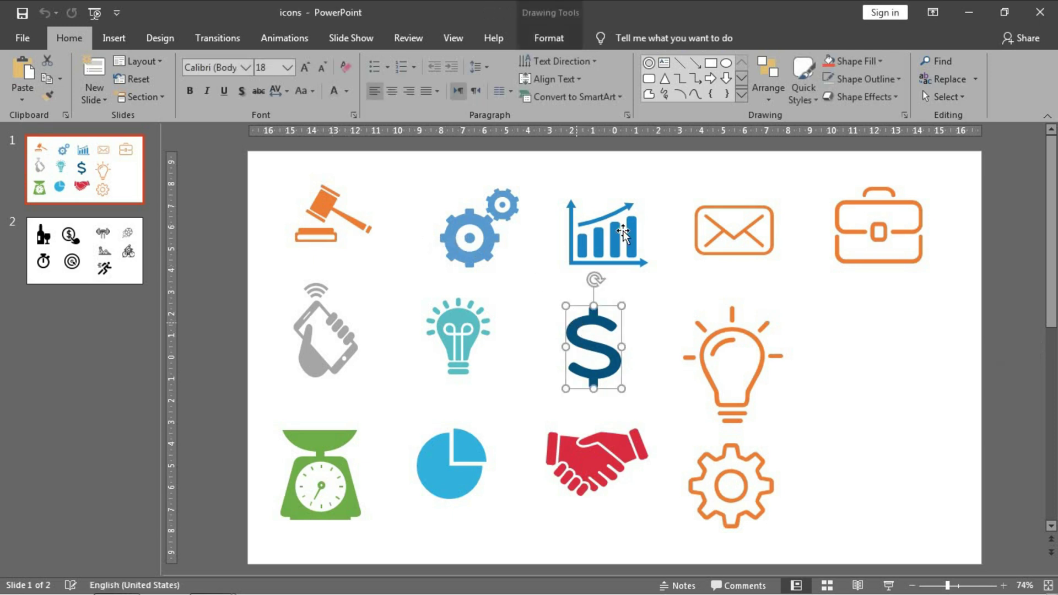
{"action": "left_click", "coordinate": [626, 234], "text": "ctrl"}
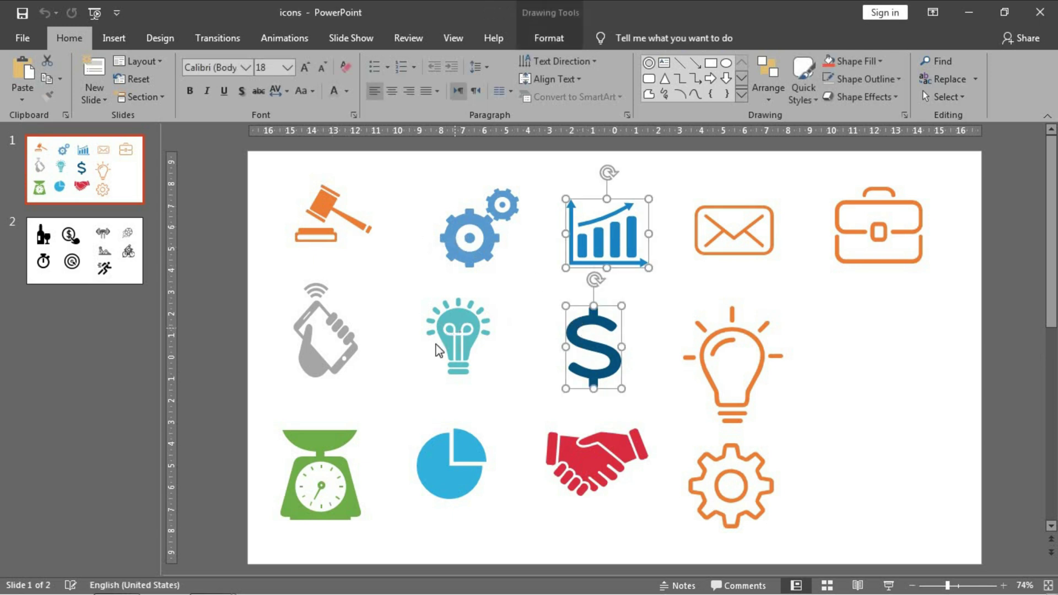
{"action": "left_click", "coordinate": [461, 332], "text": "ctrl"}
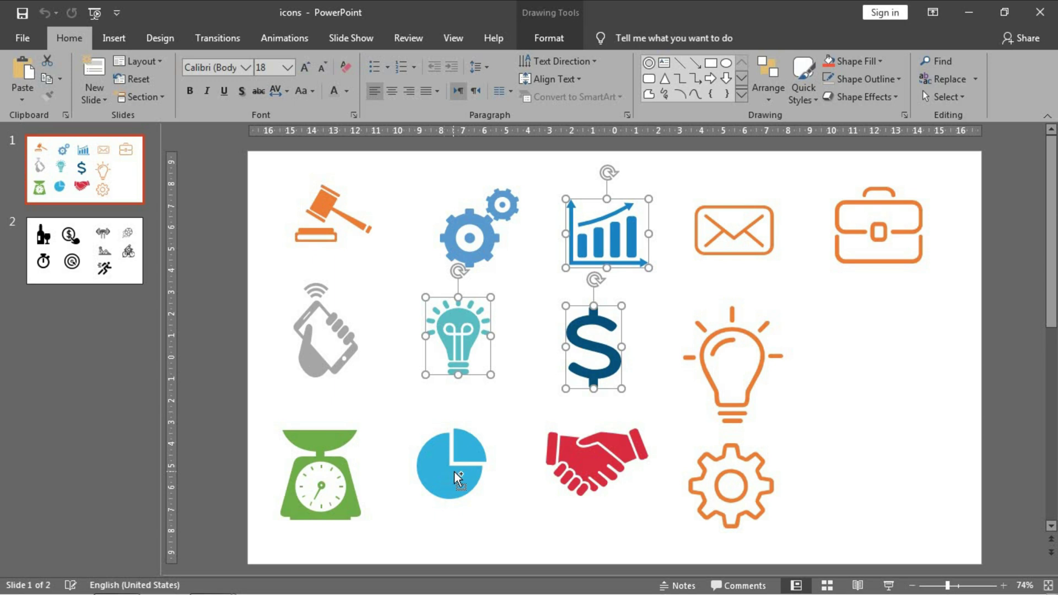
{"action": "left_click", "coordinate": [454, 471], "text": "ctrl"}
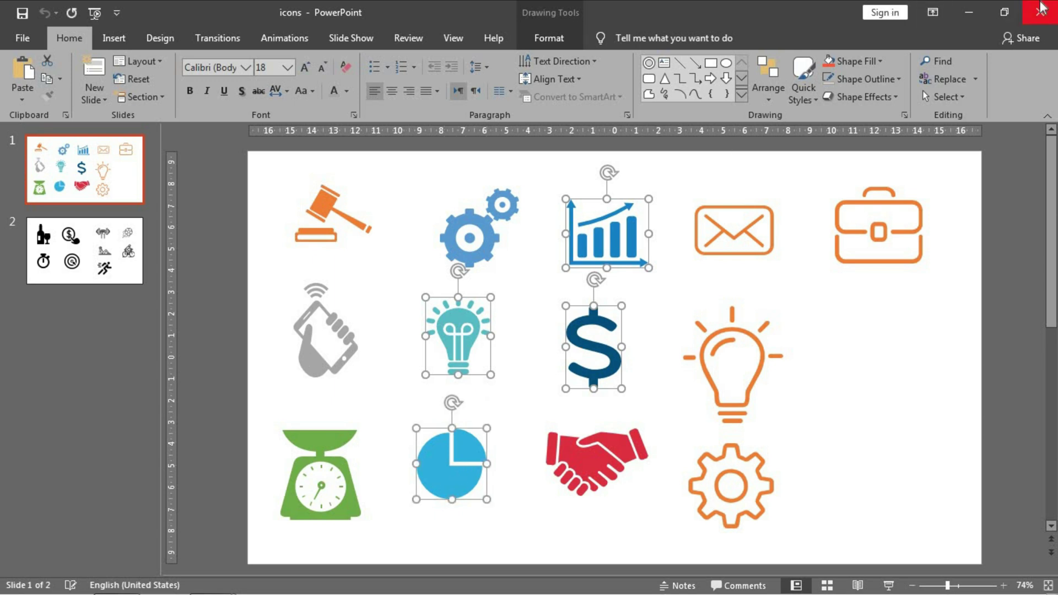
{"action": "left_click", "coordinate": [1038, 22]}
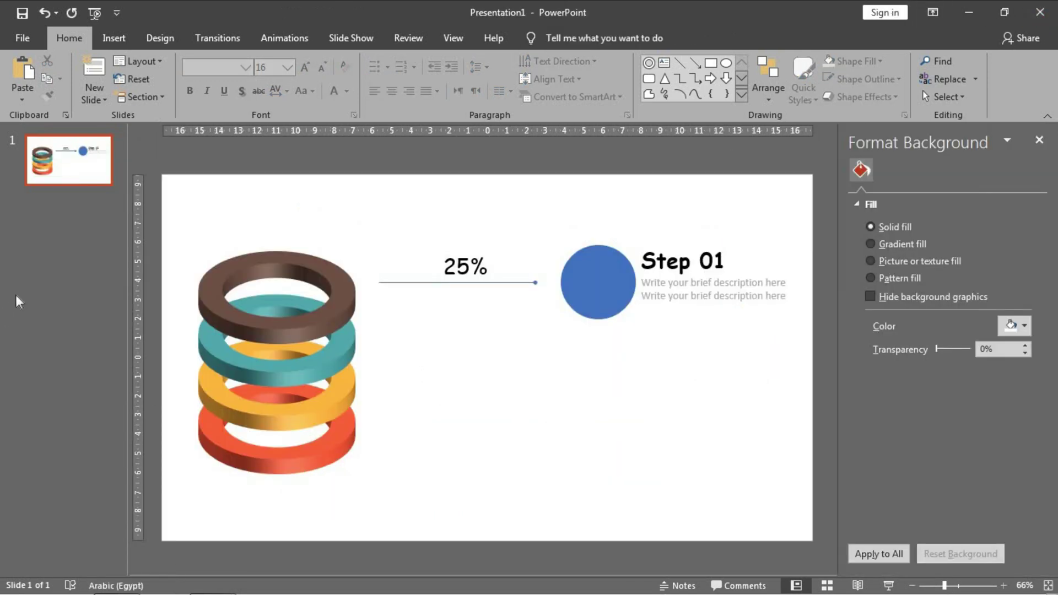
Step: Add a new second slide and paste the four icons onto it
{"action": "key", "text": "ctrl+m"}
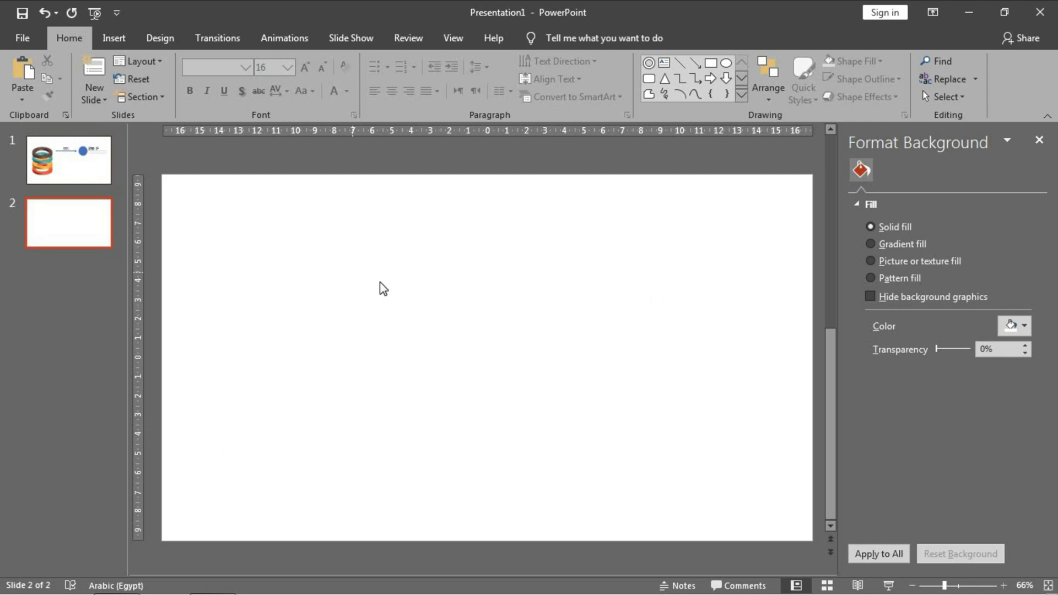
{"action": "key", "text": "ctrl+v"}
{"action": "left_click", "coordinate": [418, 321]}
Step: Move the chart icon to slide 1, shrink it and centre it in the blue circle
{"action": "left_click", "coordinate": [442, 254]}
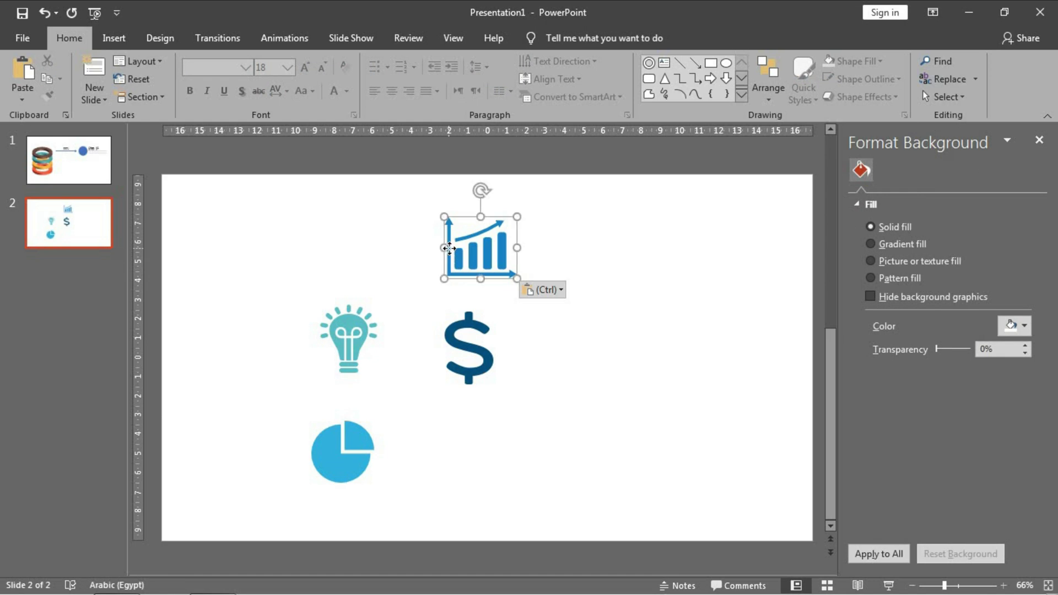
{"action": "key", "text": "Delete"}
{"action": "scroll", "coordinate": [346, 234], "scroll_direction": "up", "scroll_amount": 1}
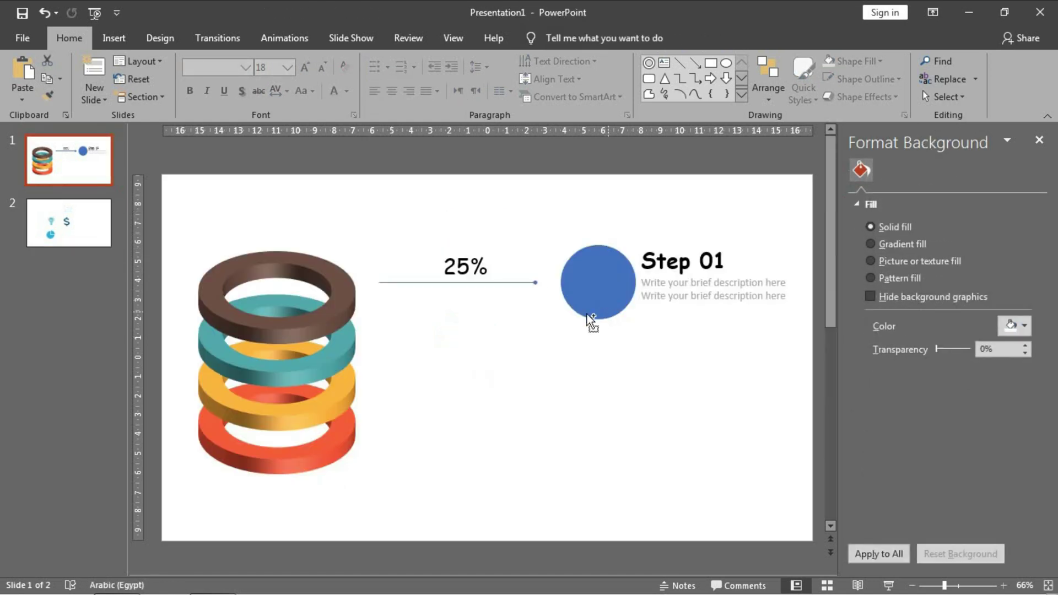
{"action": "key", "text": "ctrl+v"}
{"action": "left_click_drag", "start_coordinate": [516, 214], "coordinate": [494, 236]}
{"action": "scroll", "coordinate": [492, 266], "scroll_direction": "up", "scroll_amount": 4}
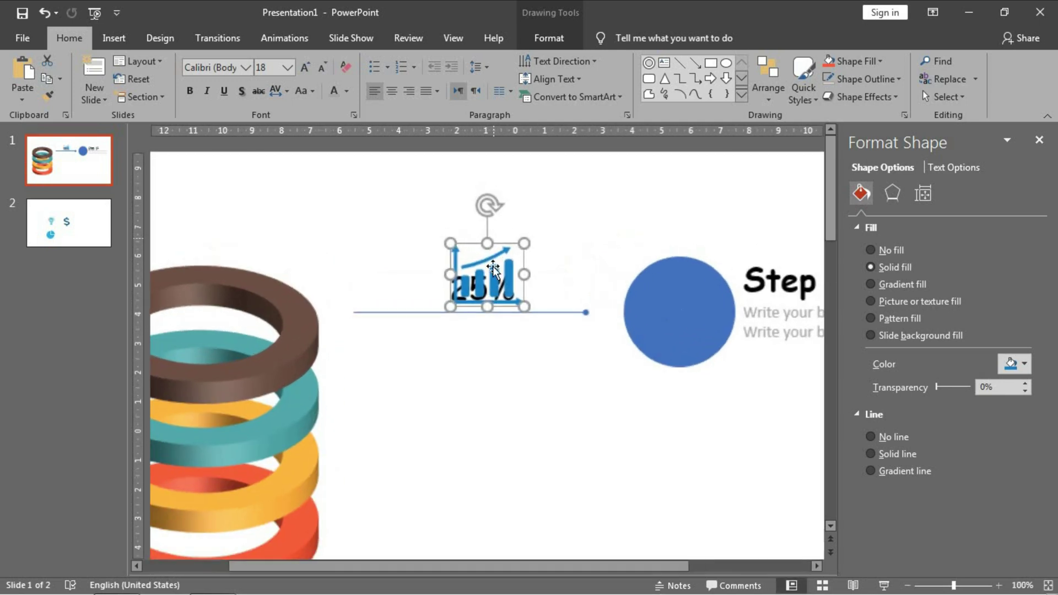
{"action": "left_click_drag", "start_coordinate": [492, 272], "coordinate": [692, 300]}
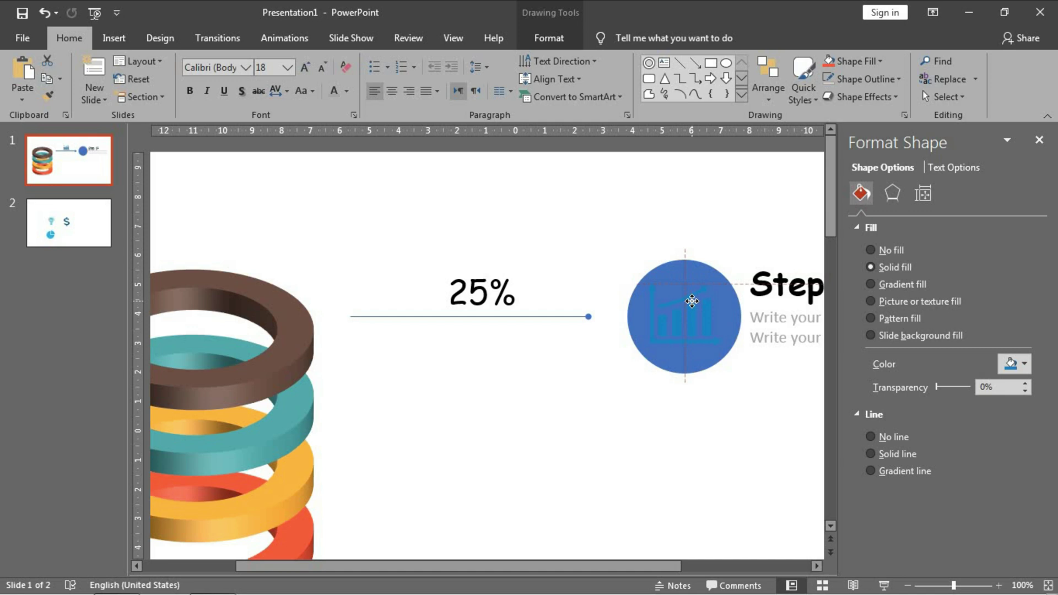
{"action": "left_click_drag", "start_coordinate": [692, 301], "coordinate": [683, 303]}
Step: Select the connector line under the 25% label
{"action": "scroll", "coordinate": [682, 303], "scroll_direction": "down", "scroll_amount": 3}
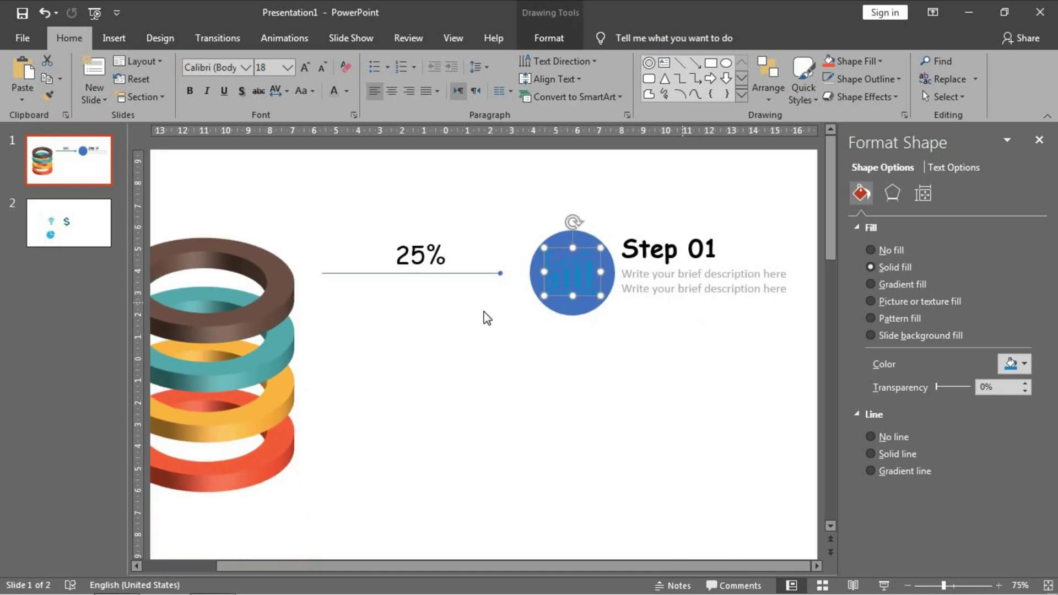
{"action": "scroll", "coordinate": [477, 311], "scroll_direction": "down", "scroll_amount": 1}
{"action": "left_click", "coordinate": [484, 278]}
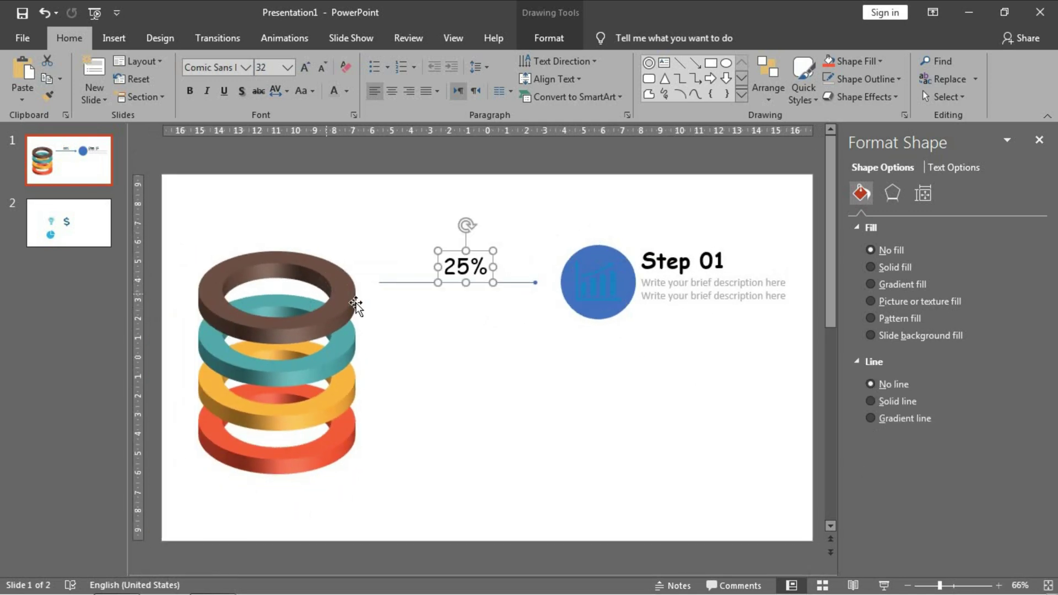
{"action": "left_click", "coordinate": [449, 322]}
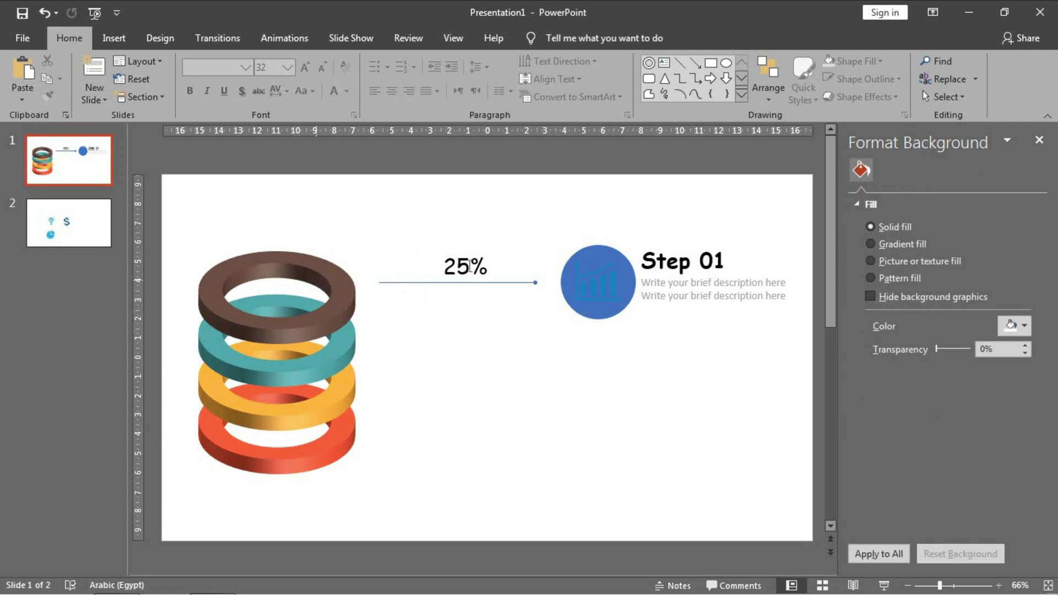
{"action": "left_click", "coordinate": [489, 283]}
Step: Give the connector line a recent dark outline colour
{"action": "left_click", "coordinate": [537, 36]}
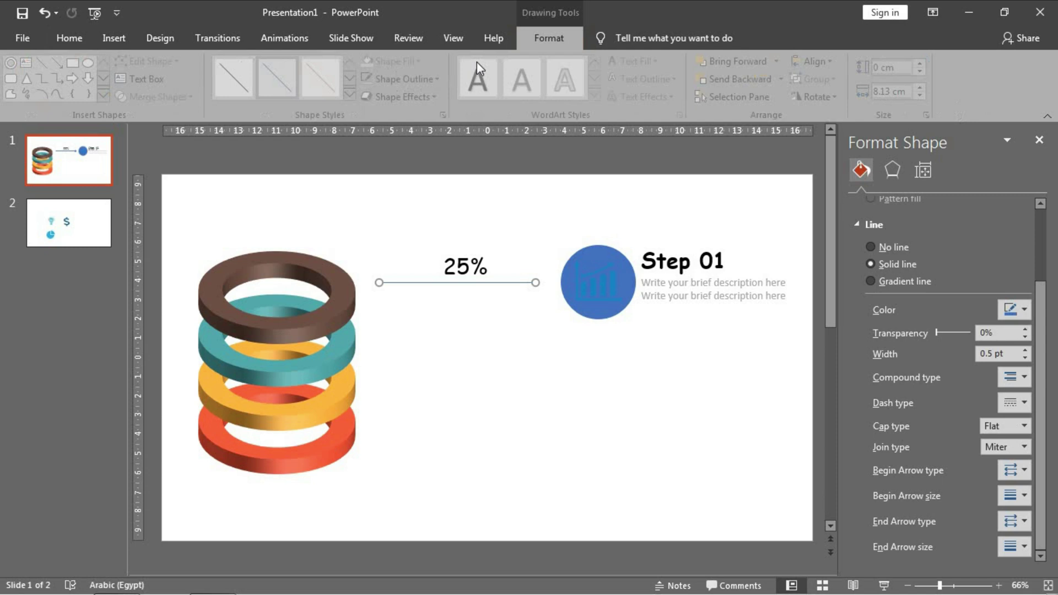
{"action": "left_click", "coordinate": [418, 80]}
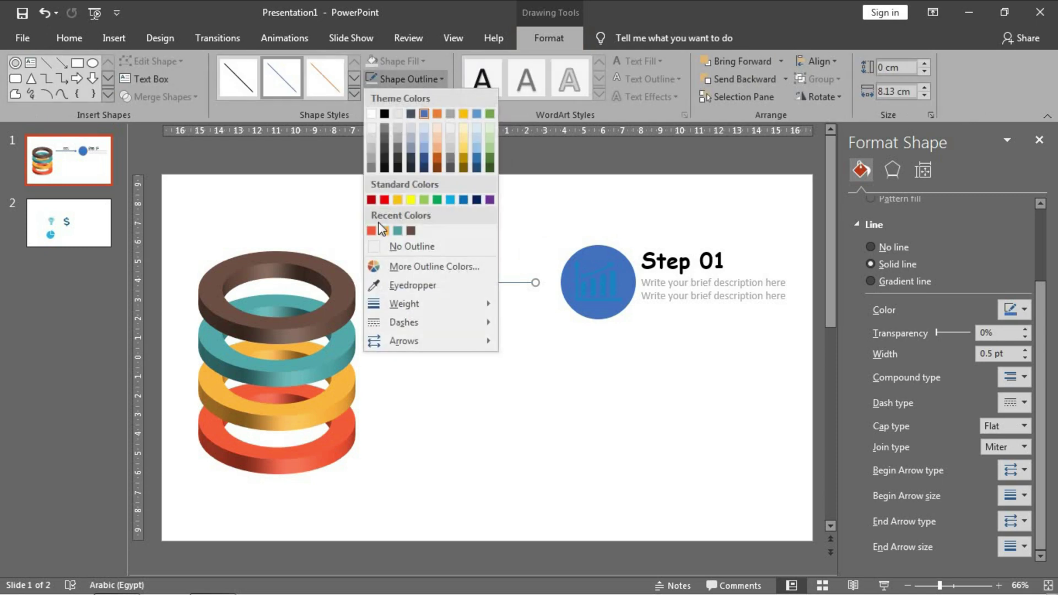
{"action": "left_click", "coordinate": [410, 231]}
Step: Make the 25% text dark grey
{"action": "left_click_drag", "start_coordinate": [444, 267], "coordinate": [487, 267]}
{"action": "left_click", "coordinate": [431, 82]}
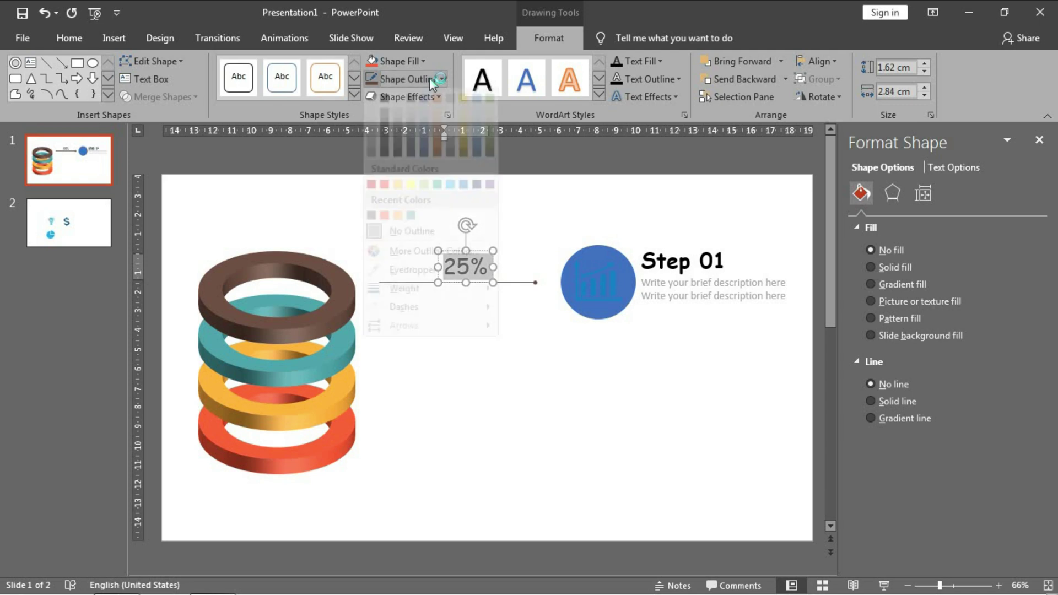
{"action": "left_click", "coordinate": [650, 63]}
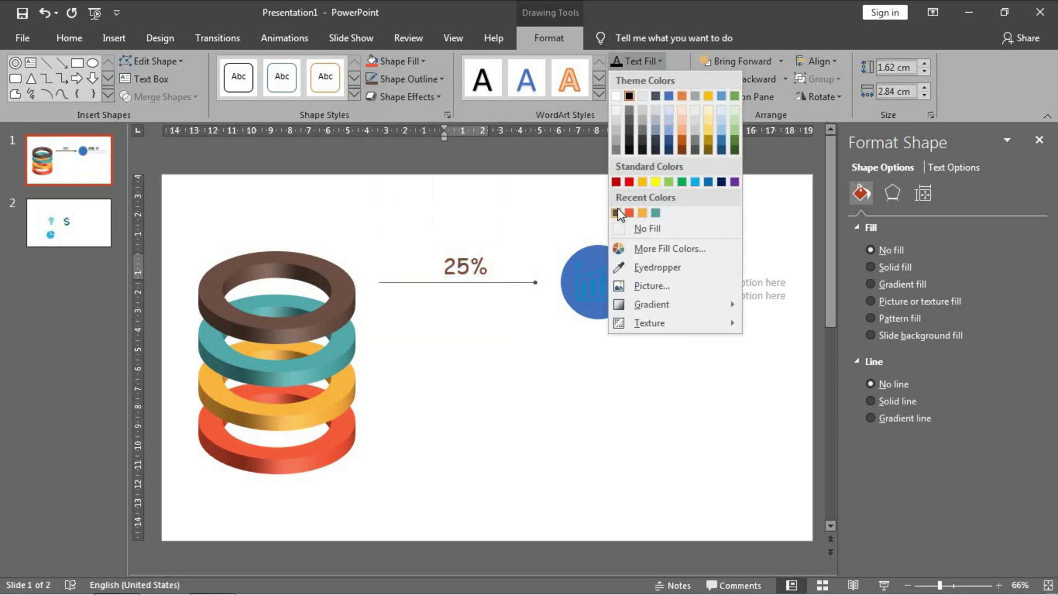
{"action": "left_click", "coordinate": [642, 213]}
Step: Fill the circle brown and make the chart icon inside it white
{"action": "left_click", "coordinate": [599, 317]}
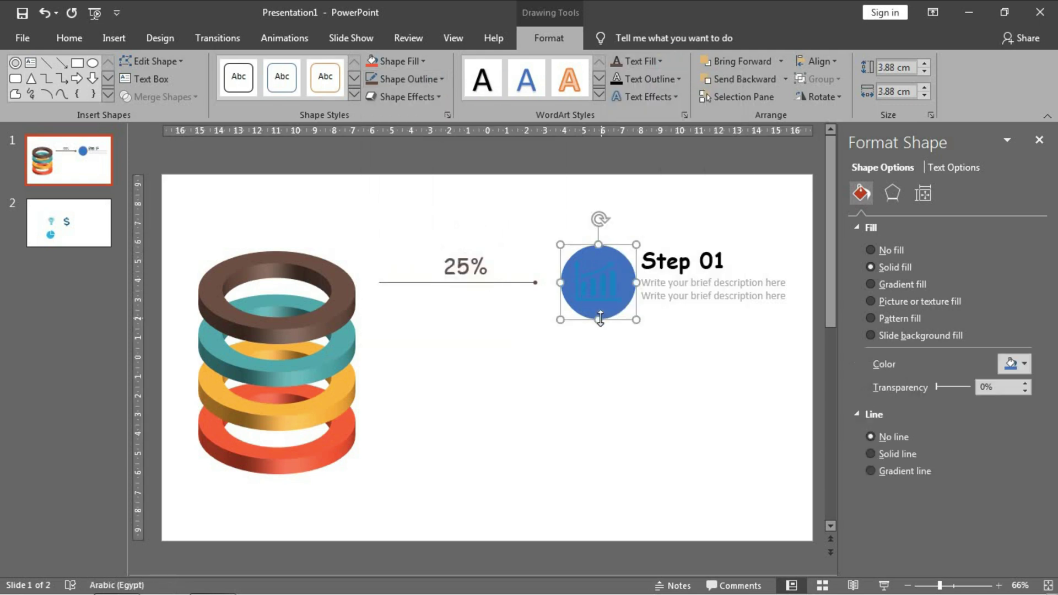
{"action": "left_click", "coordinate": [415, 59]}
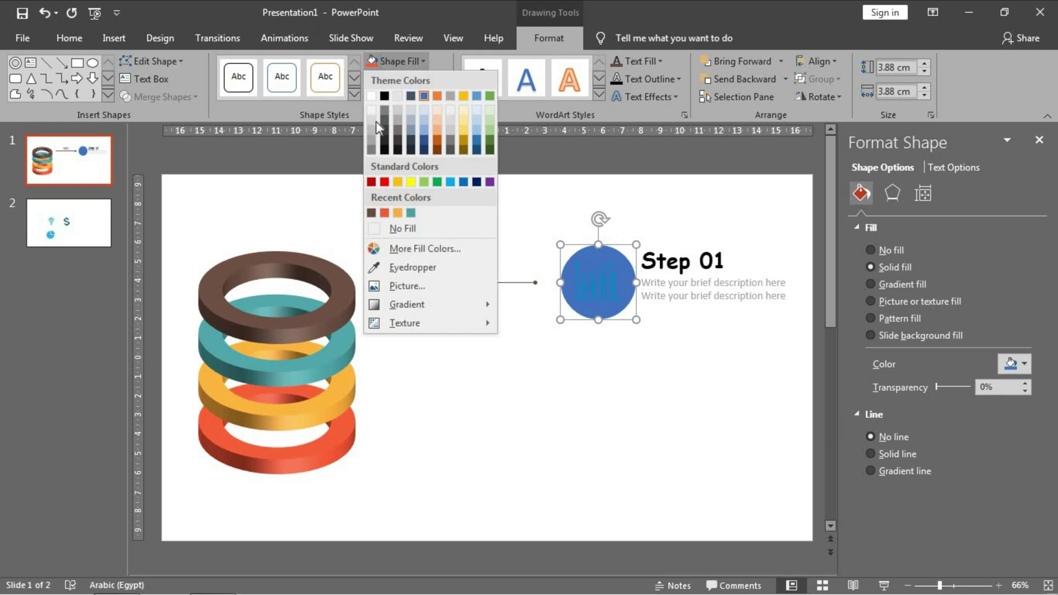
{"action": "left_click", "coordinate": [371, 213]}
{"action": "left_click", "coordinate": [602, 293]}
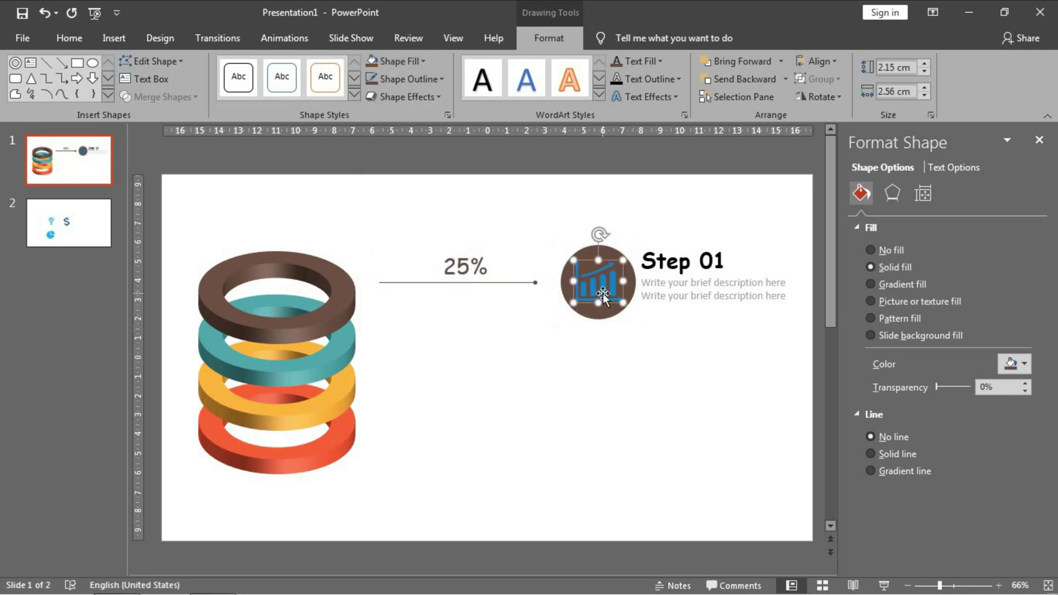
{"action": "left_click", "coordinate": [398, 61]}
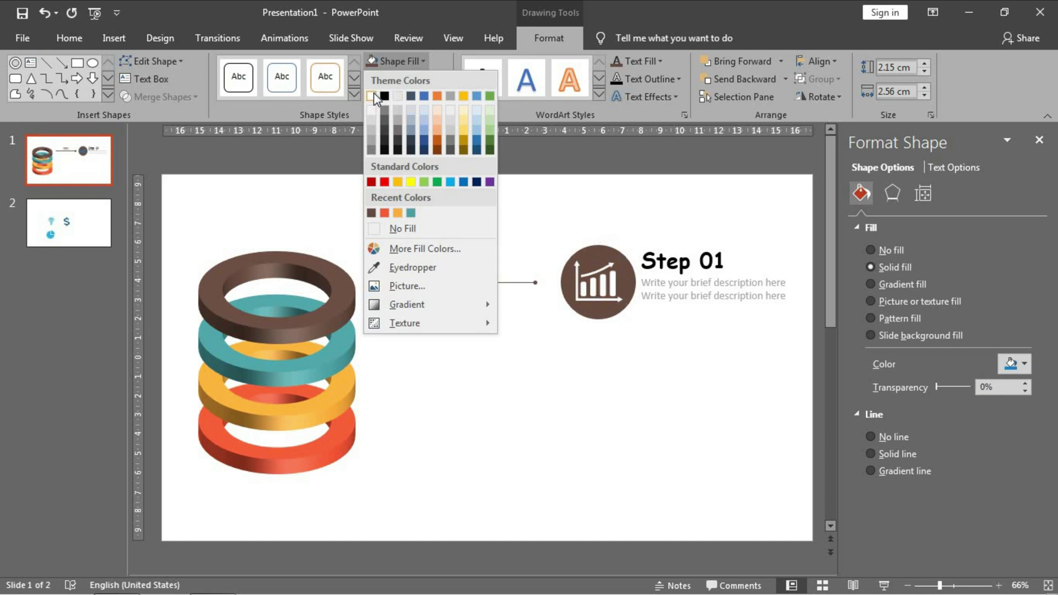
{"action": "left_click", "coordinate": [374, 93]}
{"action": "left_click", "coordinate": [713, 377]}
Step: Set the 25% label in bold
{"action": "scroll", "coordinate": [715, 370], "scroll_direction": "down", "scroll_amount": 2}
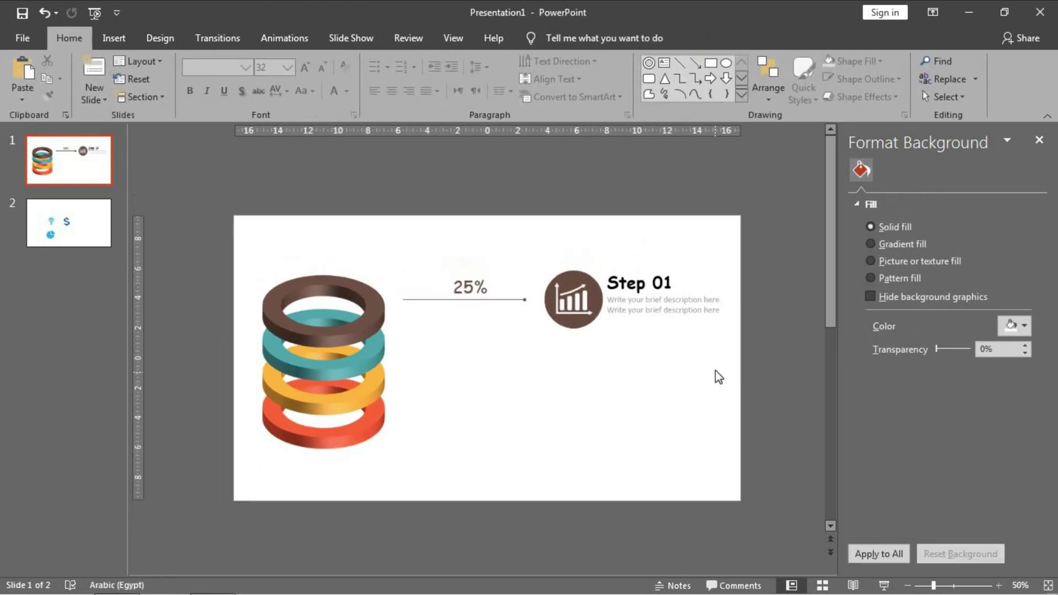
{"action": "double_click", "coordinate": [458, 287]}
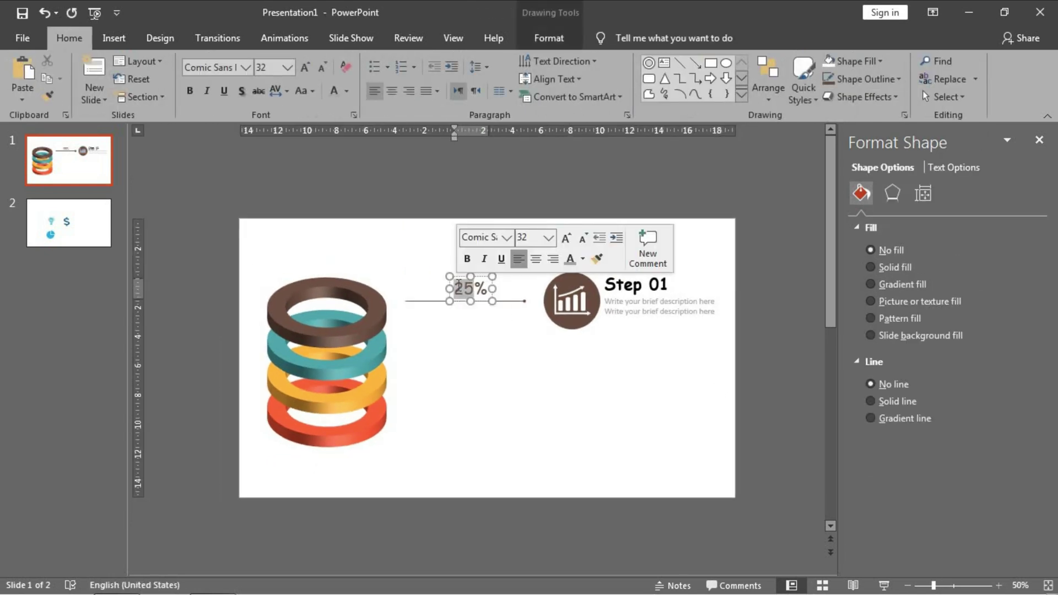
{"action": "left_click", "coordinate": [194, 90]}
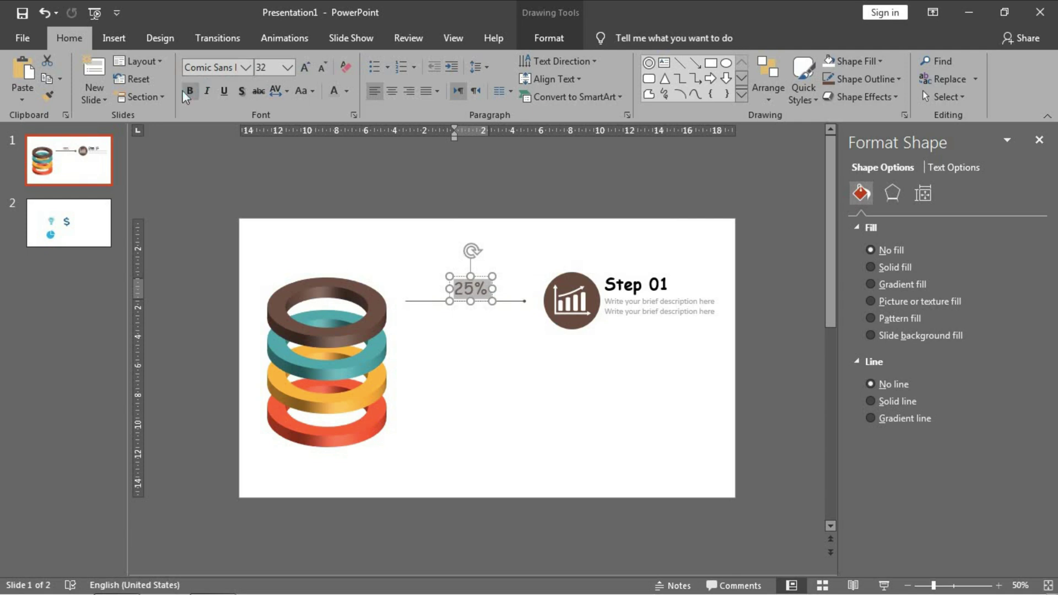
{"action": "left_click", "coordinate": [494, 366]}
{"action": "scroll", "coordinate": [515, 351], "scroll_direction": "up", "scroll_amount": 2}
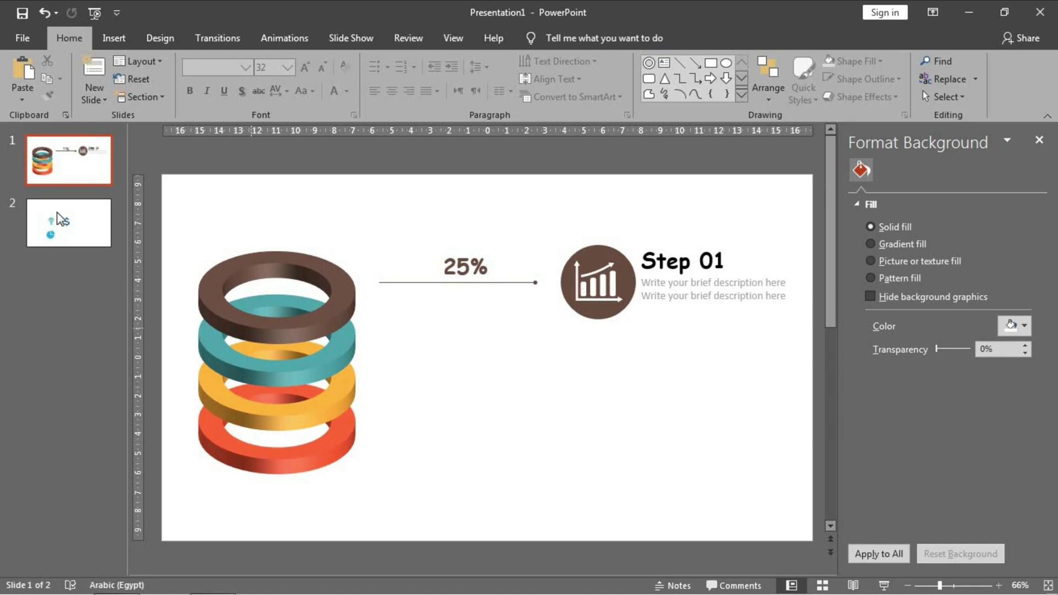
{"action": "left_click", "coordinate": [283, 34]}
Step: Add a Lines motion path to the brown top ring and drag its end point upward
{"action": "left_click", "coordinate": [1039, 140]}
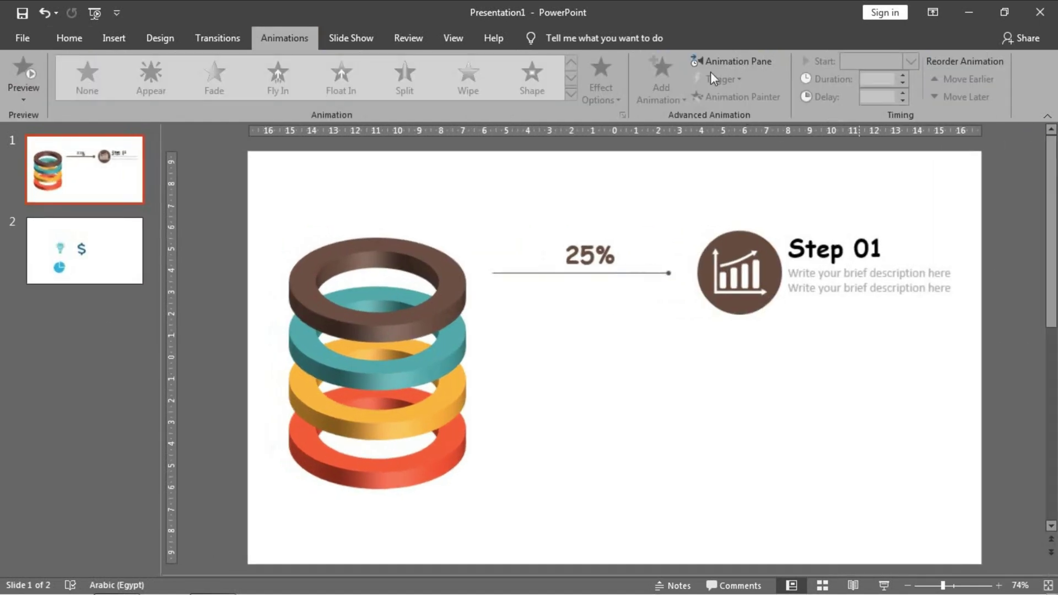
{"action": "left_click", "coordinate": [725, 60]}
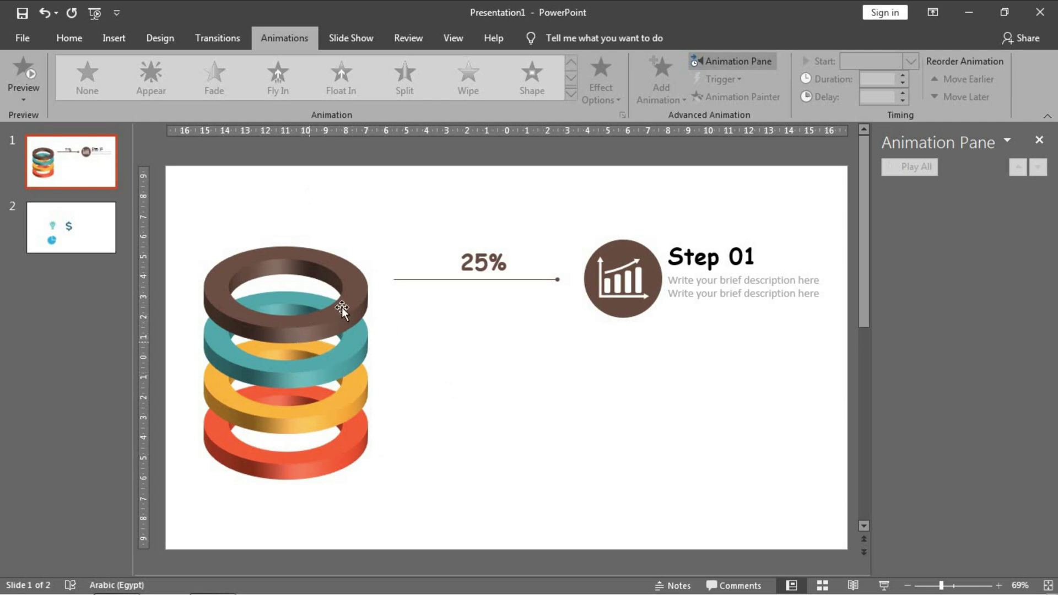
{"action": "left_click", "coordinate": [309, 333]}
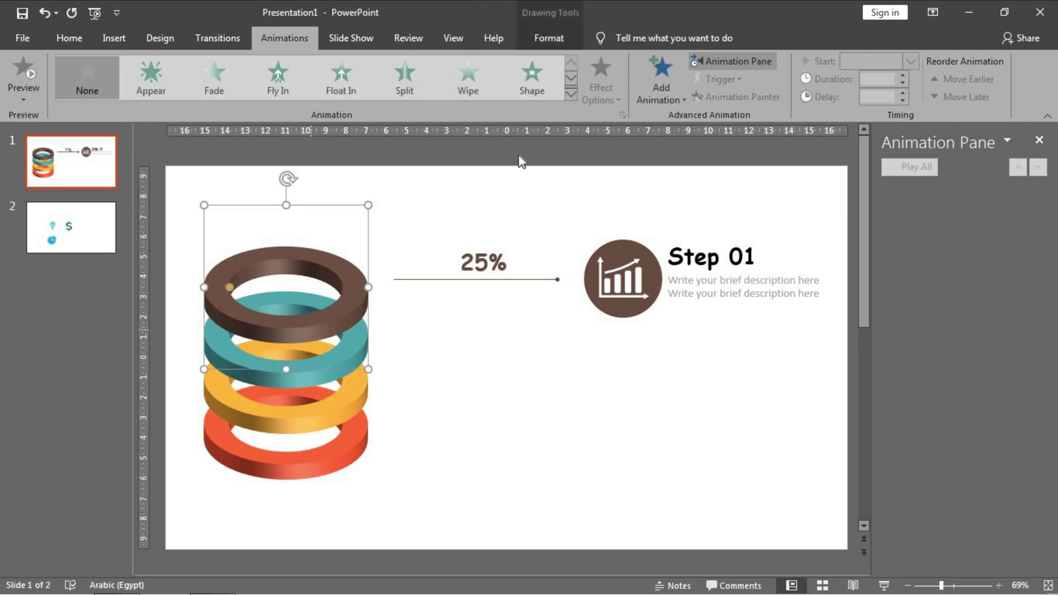
{"action": "left_click", "coordinate": [655, 88]}
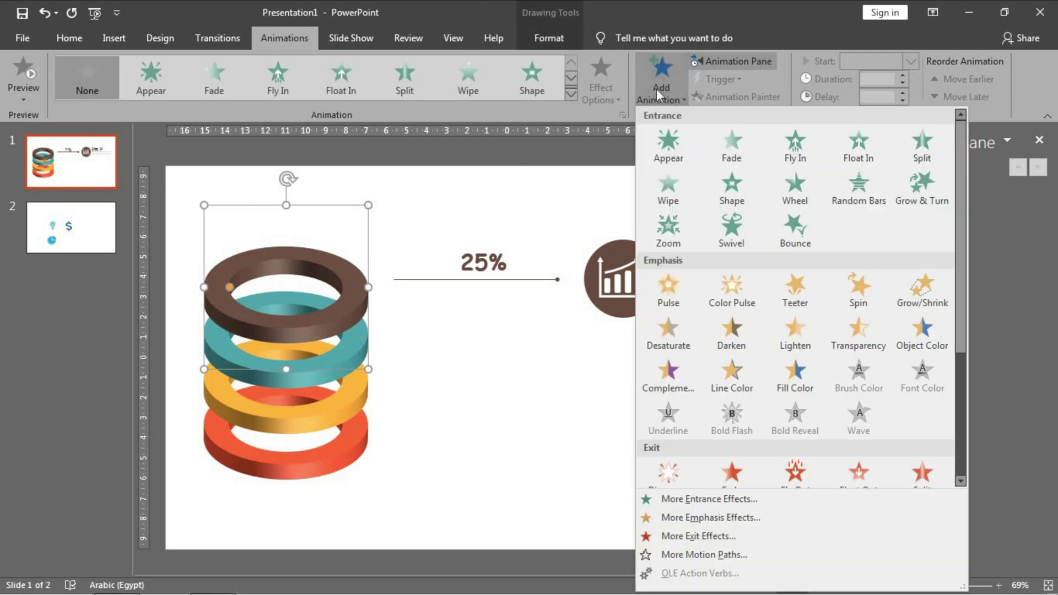
{"action": "scroll", "coordinate": [738, 368], "scroll_direction": "down", "scroll_amount": 3}
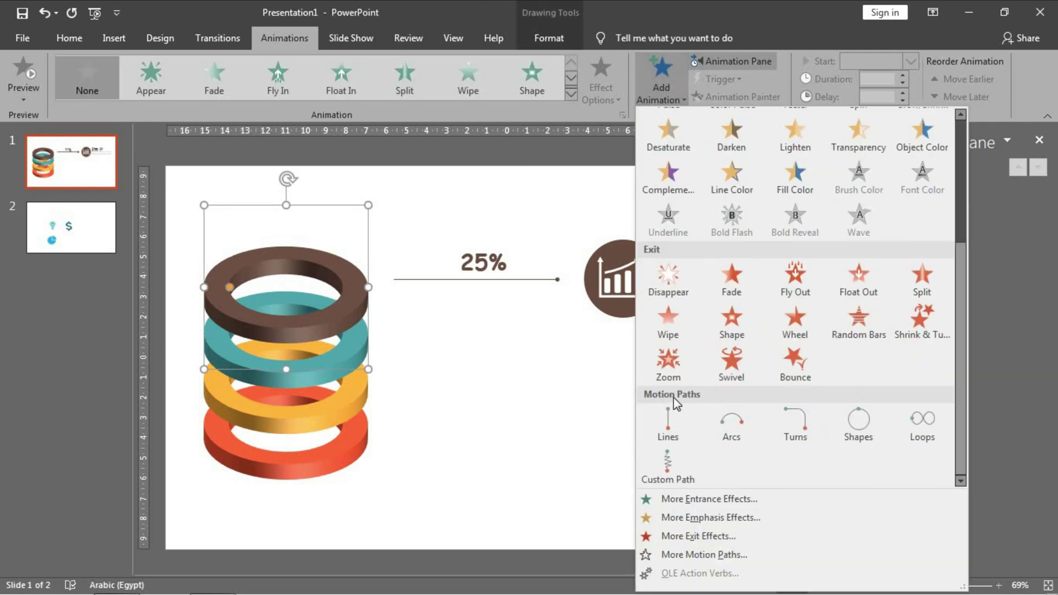
{"action": "left_click", "coordinate": [669, 422]}
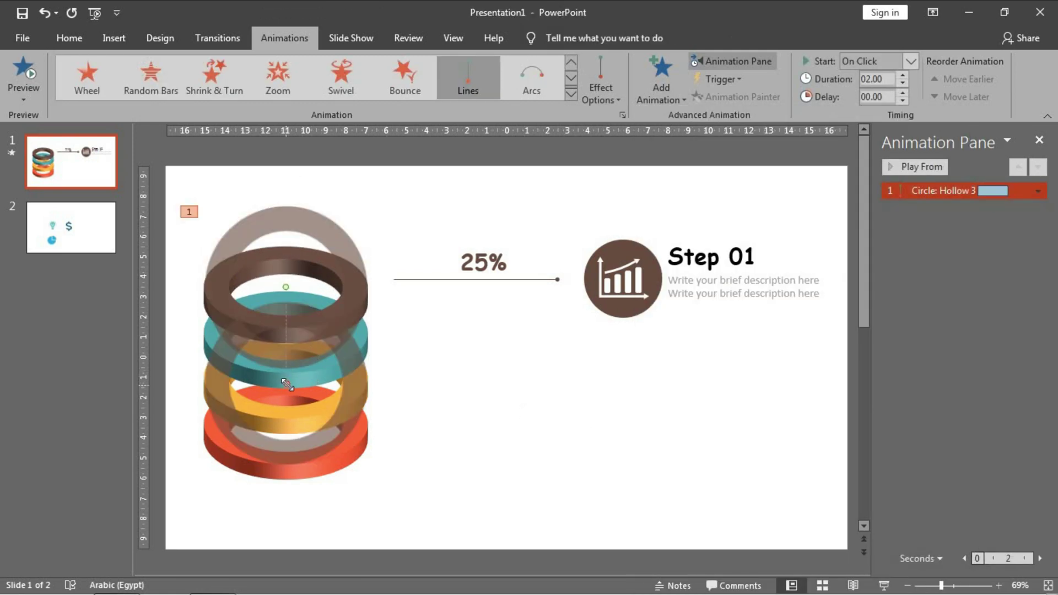
{"action": "scroll", "coordinate": [287, 384], "scroll_direction": "up", "scroll_amount": 3, "text": "ctrl"}
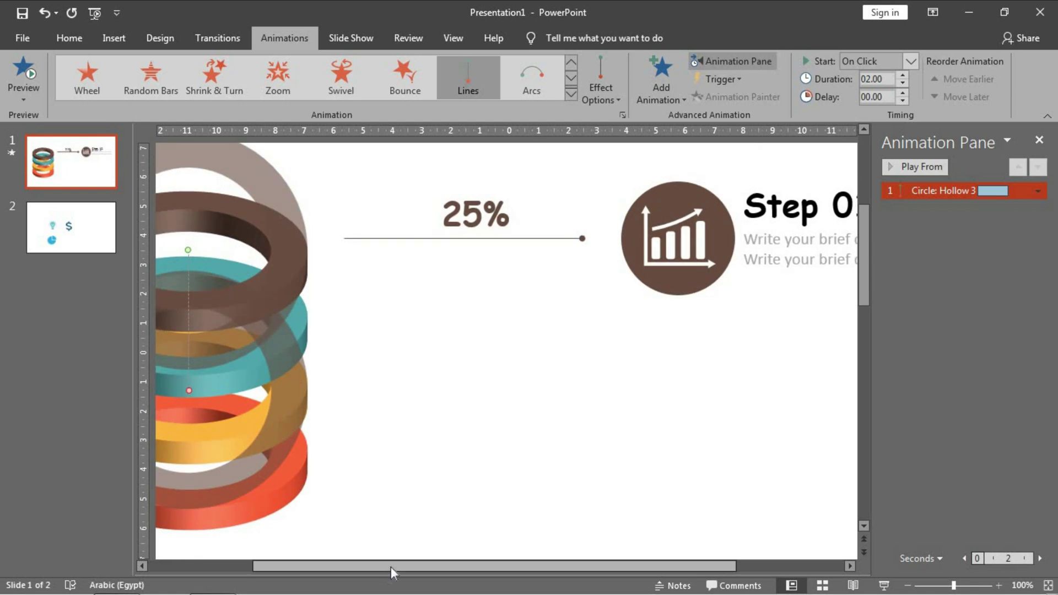
{"action": "left_click_drag", "start_coordinate": [391, 566], "coordinate": [262, 556]}
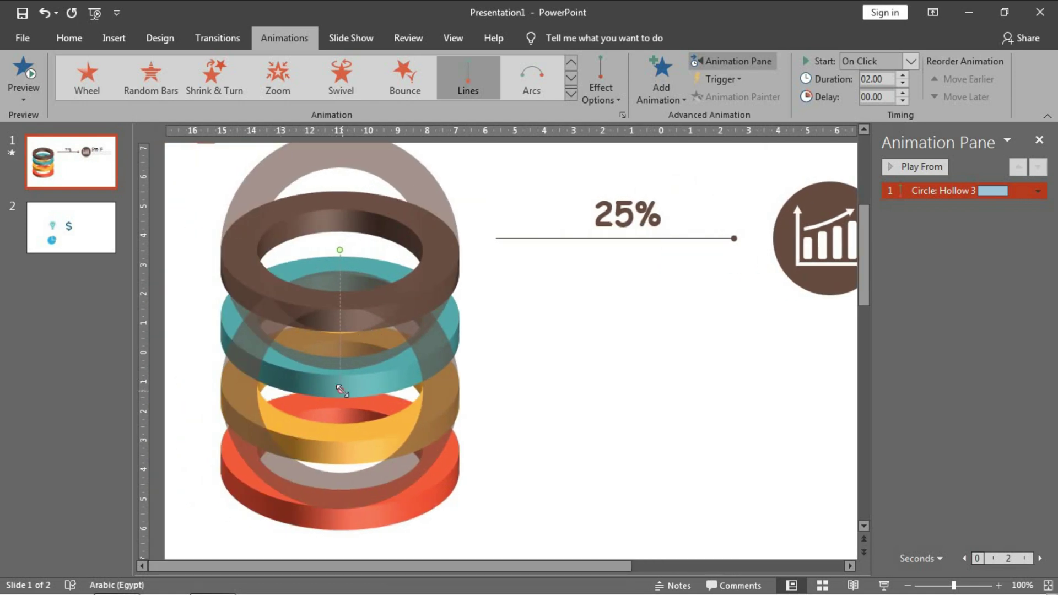
{"action": "left_click_drag", "start_coordinate": [342, 390], "coordinate": [346, 276]}
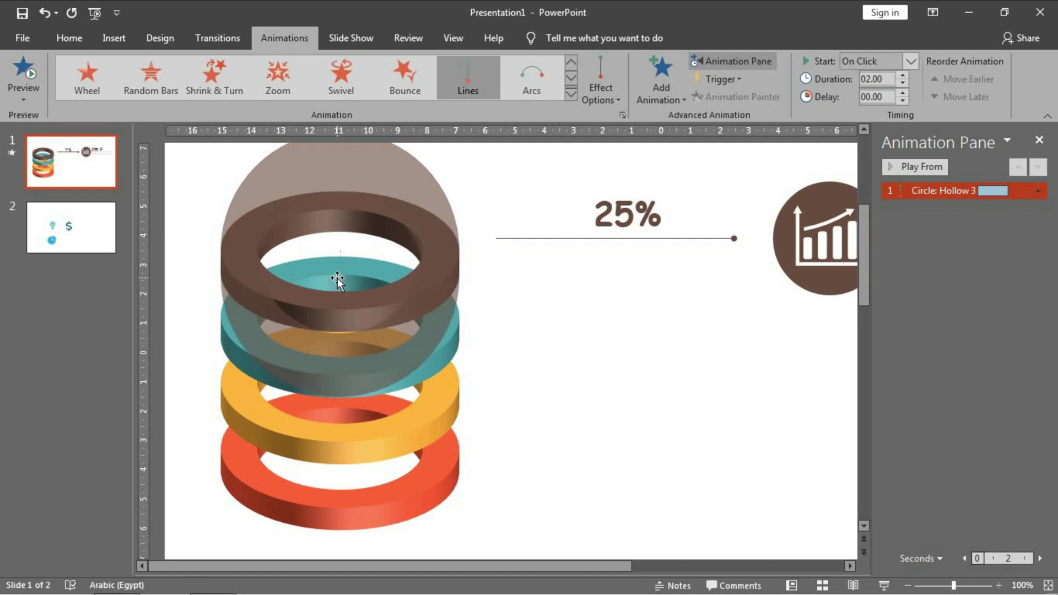
Step: Set the ring's motion to auto-reverse and repeat until the end of the slide
{"action": "left_click", "coordinate": [593, 411]}
{"action": "scroll", "coordinate": [598, 417], "scroll_direction": "down", "scroll_amount": 3}
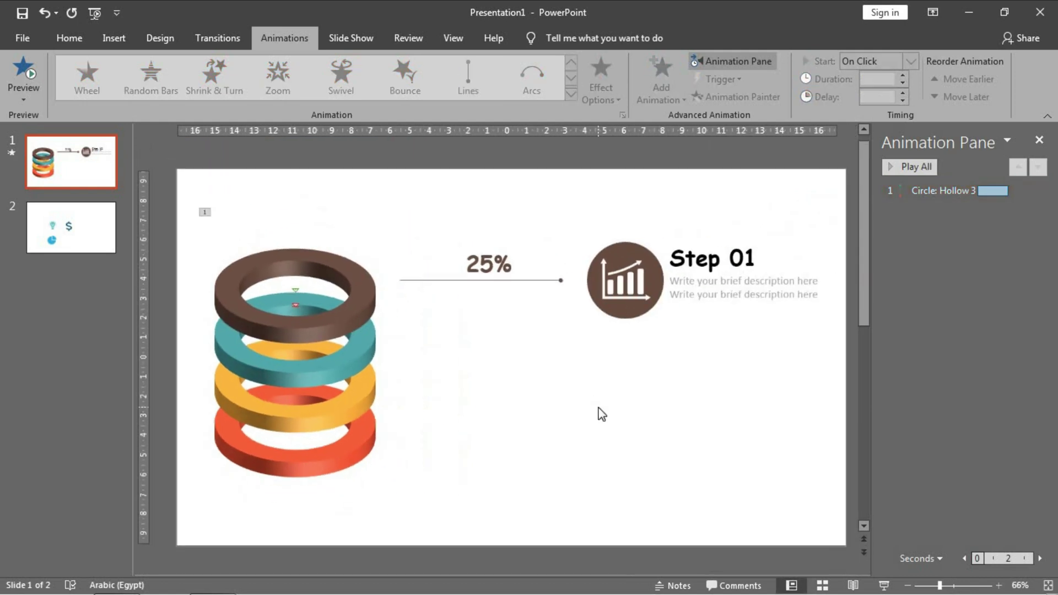
{"action": "left_click", "coordinate": [942, 190]}
{"action": "left_click", "coordinate": [1038, 191]}
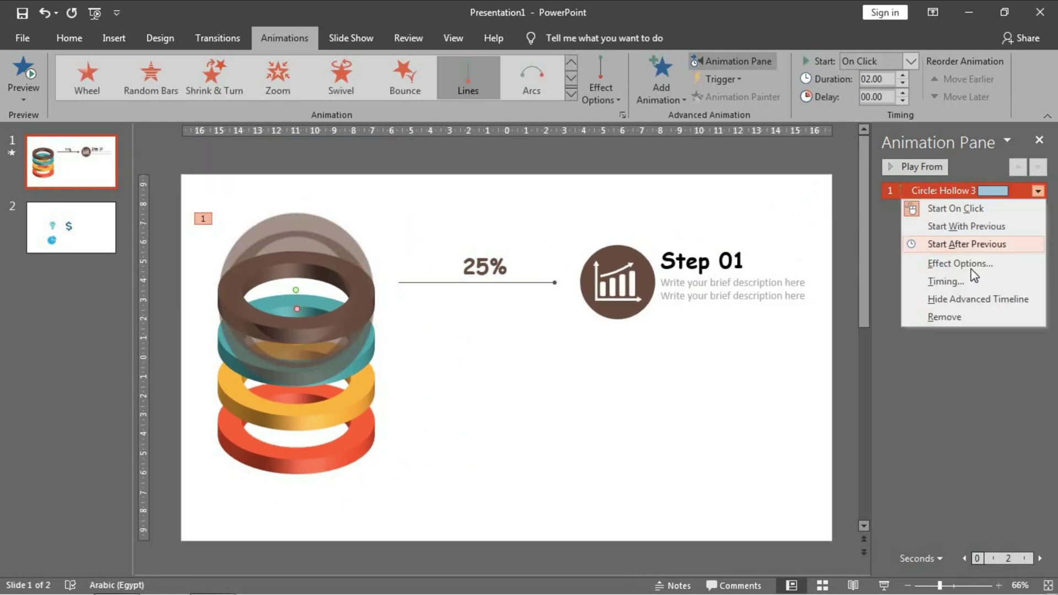
{"action": "left_click", "coordinate": [931, 263]}
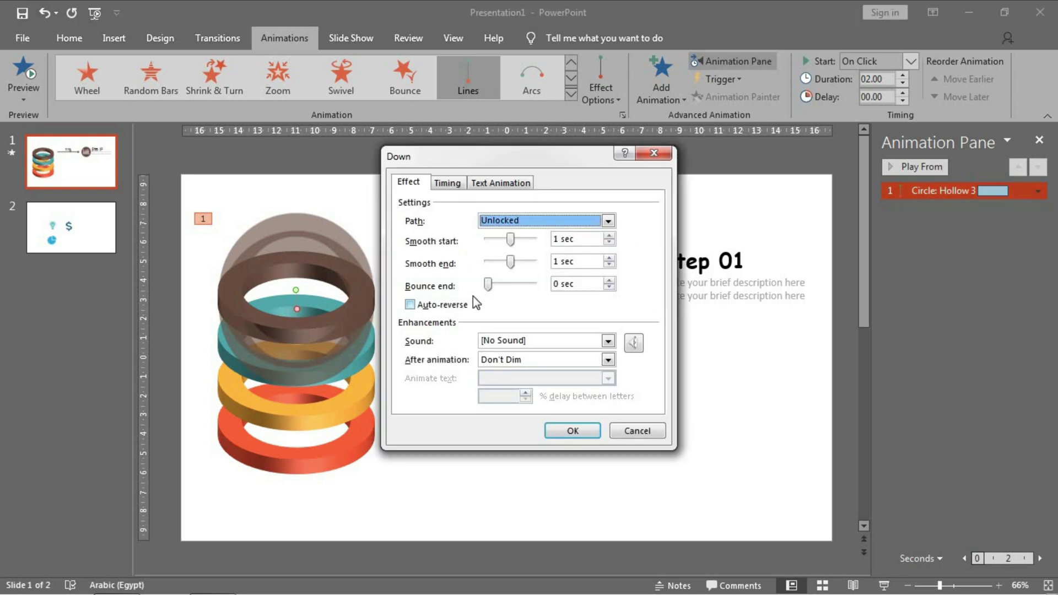
{"action": "left_click", "coordinate": [409, 304]}
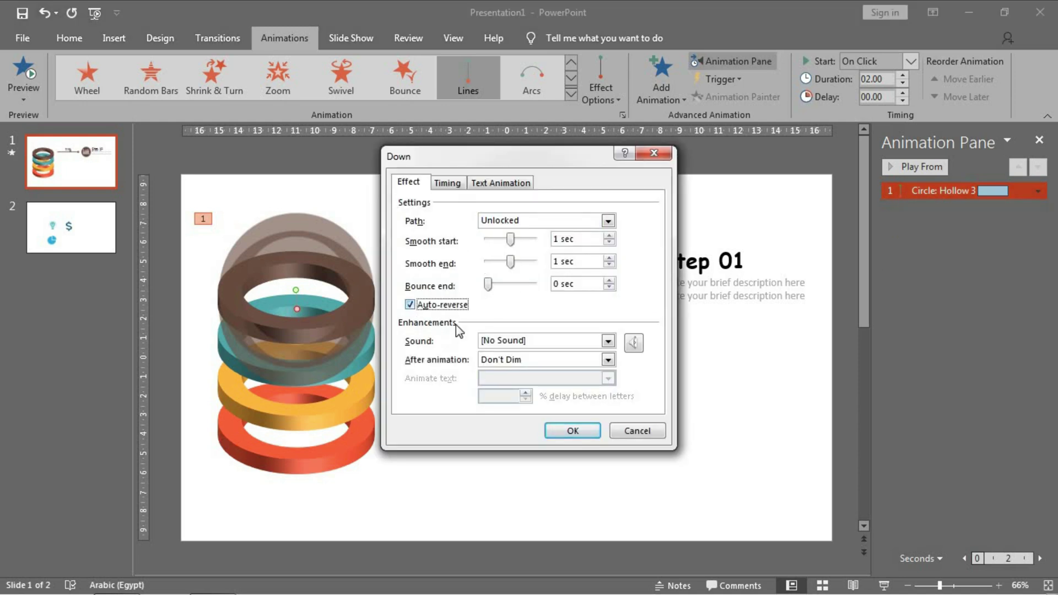
{"action": "left_click", "coordinate": [440, 183]}
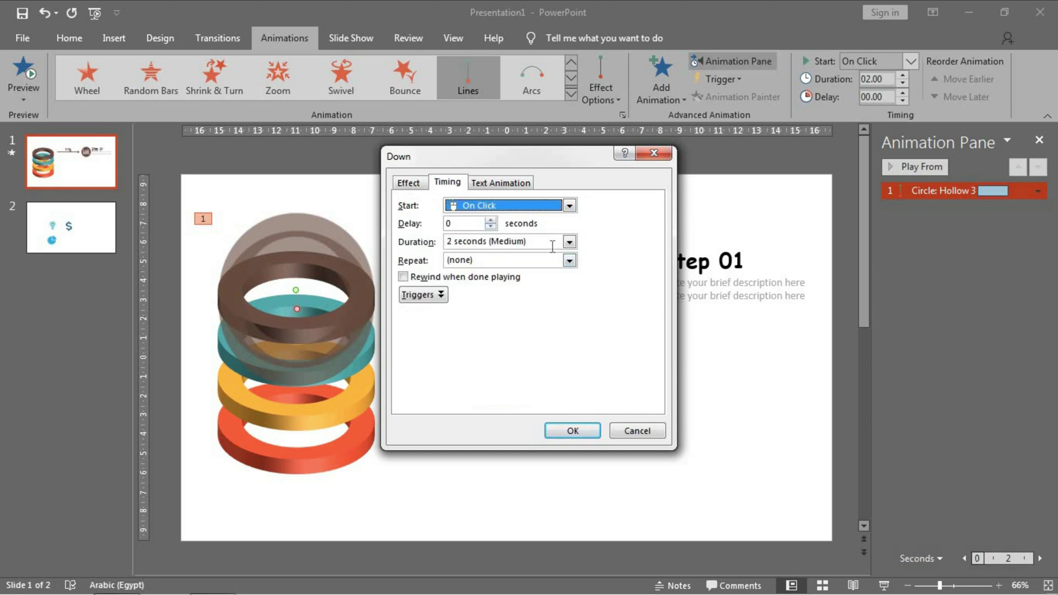
{"action": "left_click", "coordinate": [569, 262]}
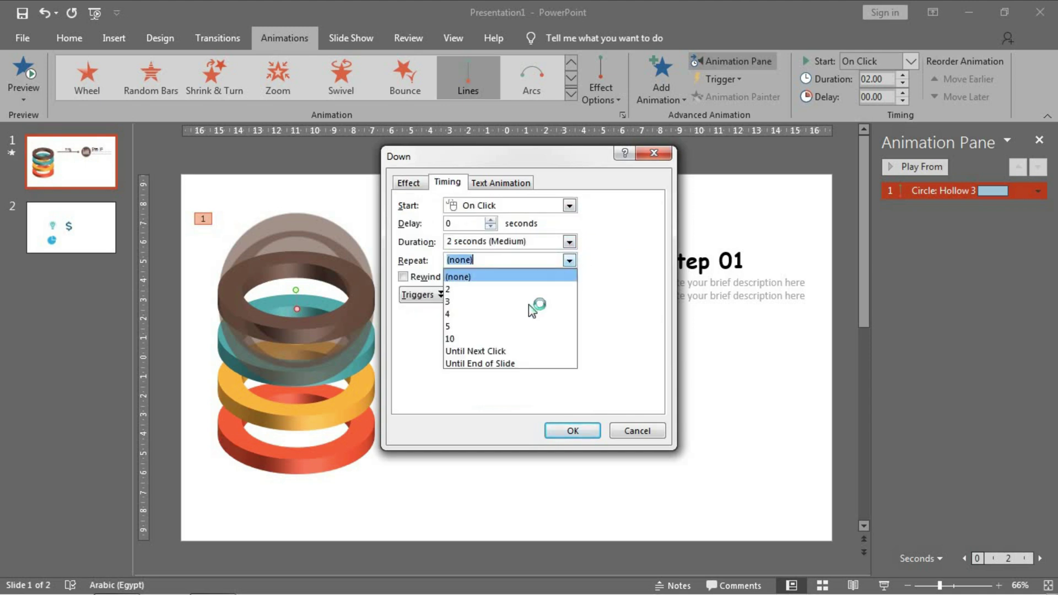
{"action": "left_click", "coordinate": [516, 361]}
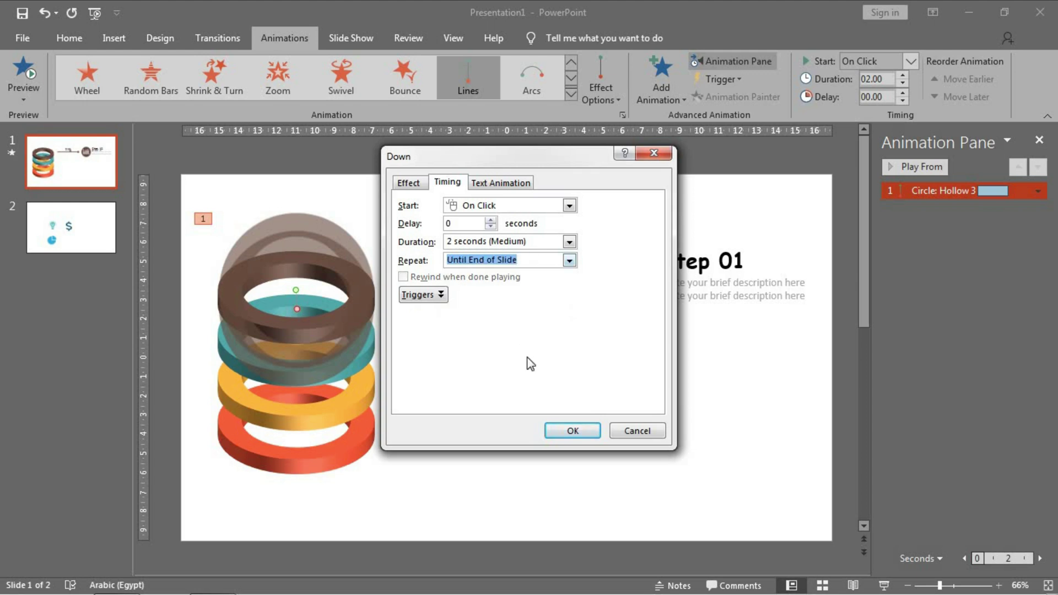
{"action": "left_click", "coordinate": [567, 432]}
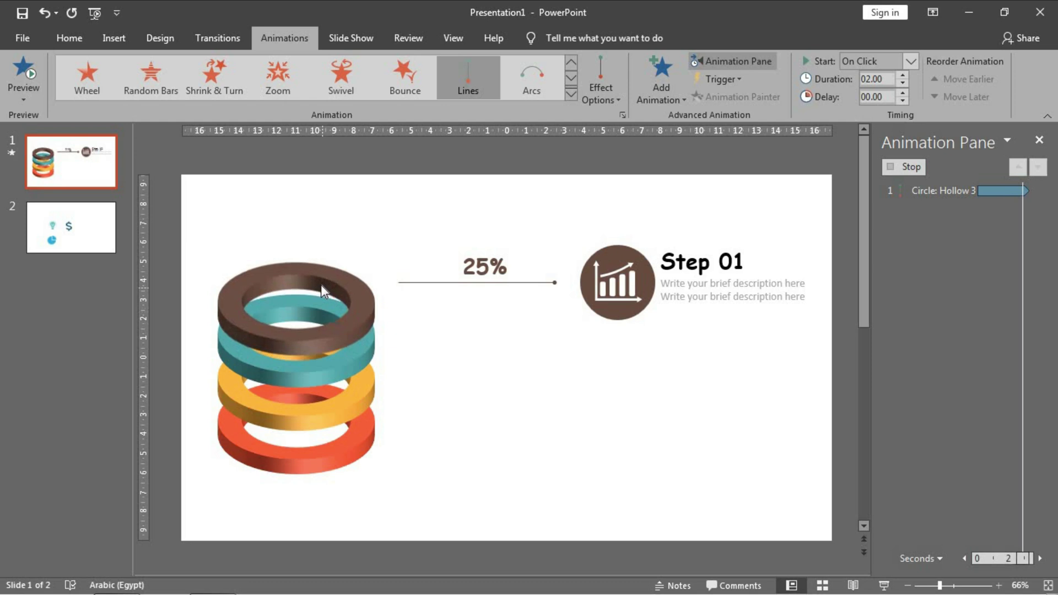
Step: Shorten the ring animation's duration to 1 second
{"action": "left_click", "coordinate": [943, 189]}
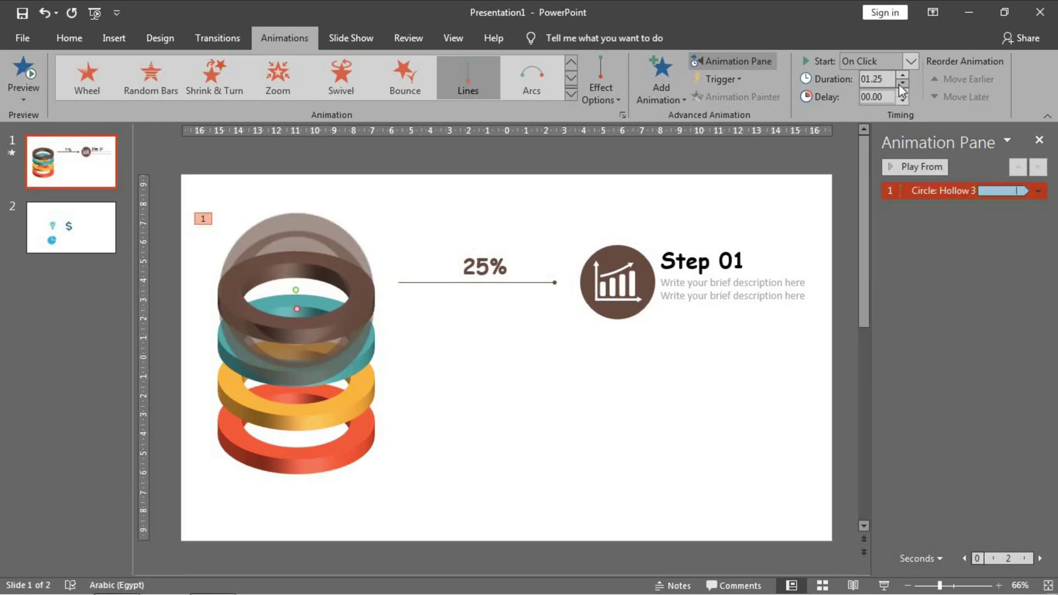
{"action": "left_click", "coordinate": [904, 166]}
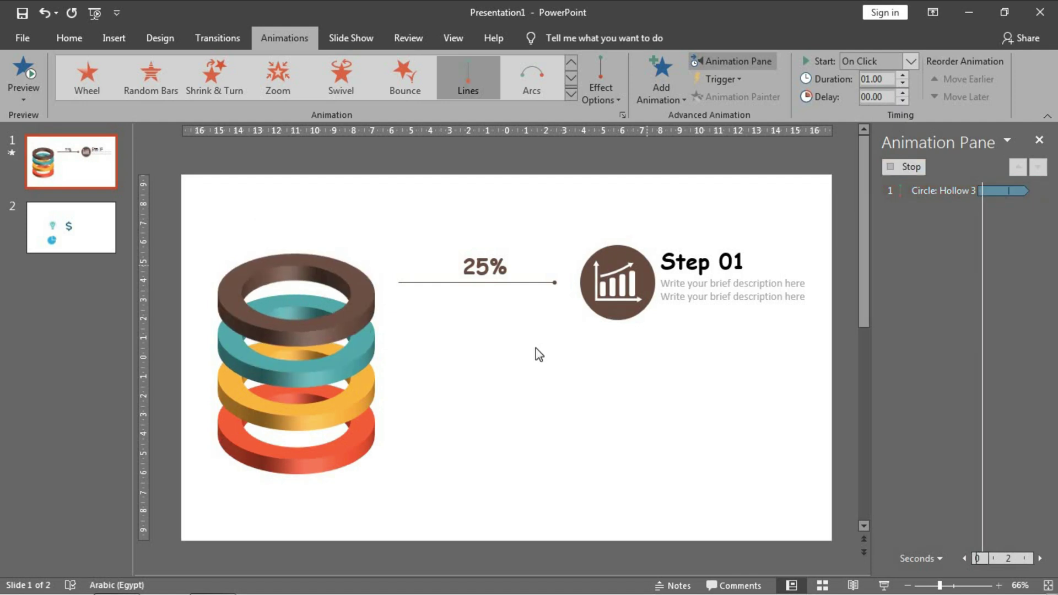
{"action": "left_click", "coordinate": [500, 338]}
{"action": "left_click", "coordinate": [328, 300]}
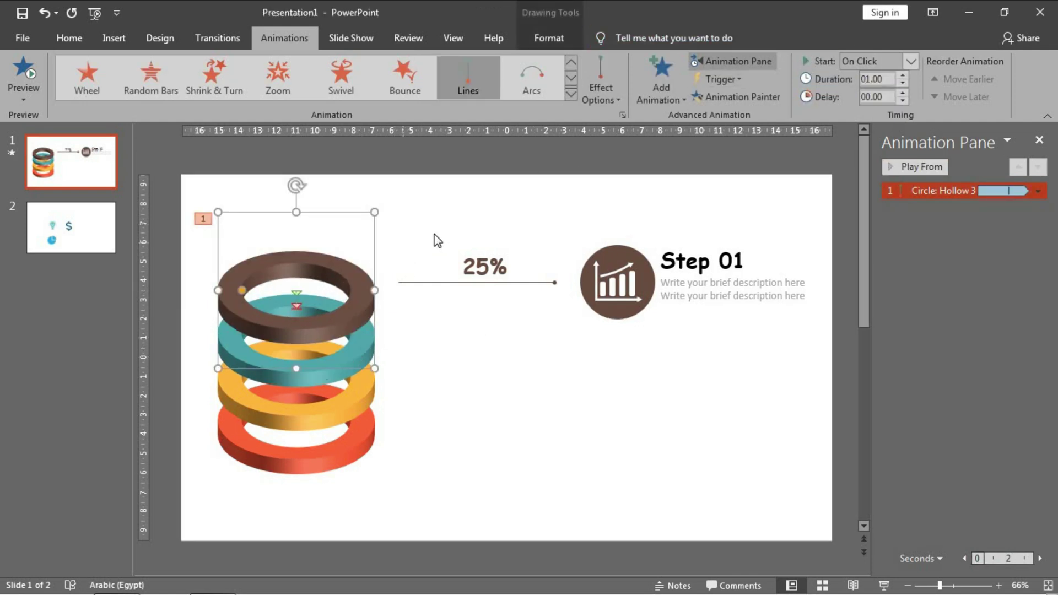
Step: Copy the top ring's motion animation onto the teal, yellow and red rings
{"action": "left_click", "coordinate": [733, 96]}
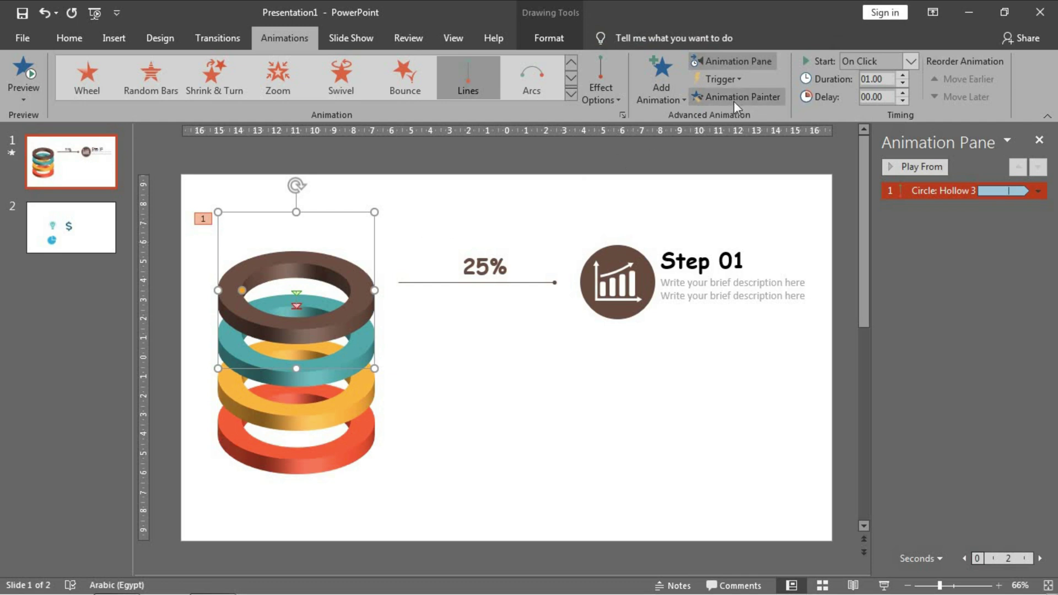
{"action": "left_click", "coordinate": [374, 350]}
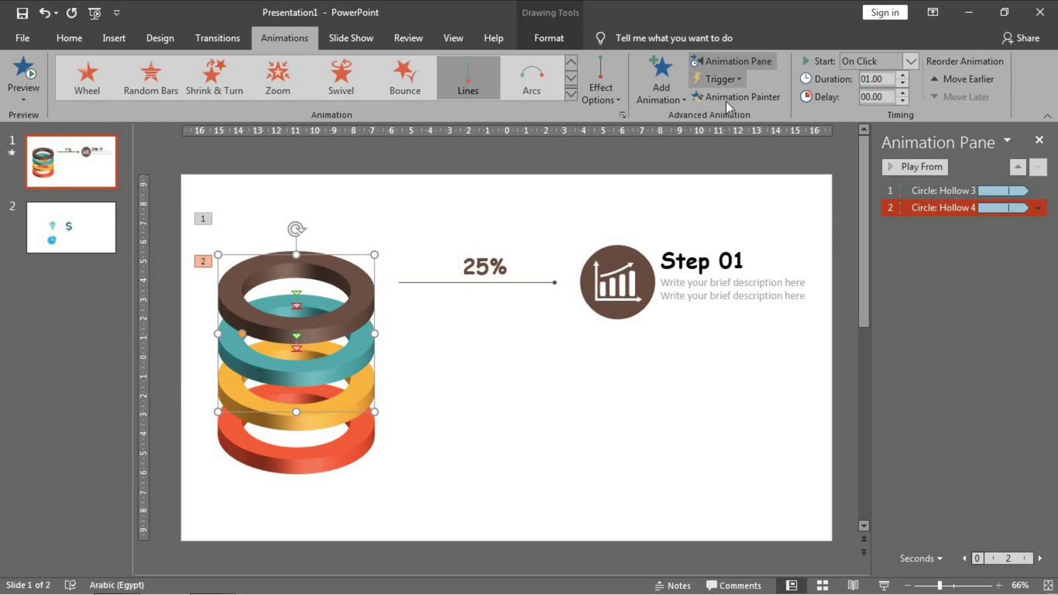
{"action": "left_click", "coordinate": [726, 100]}
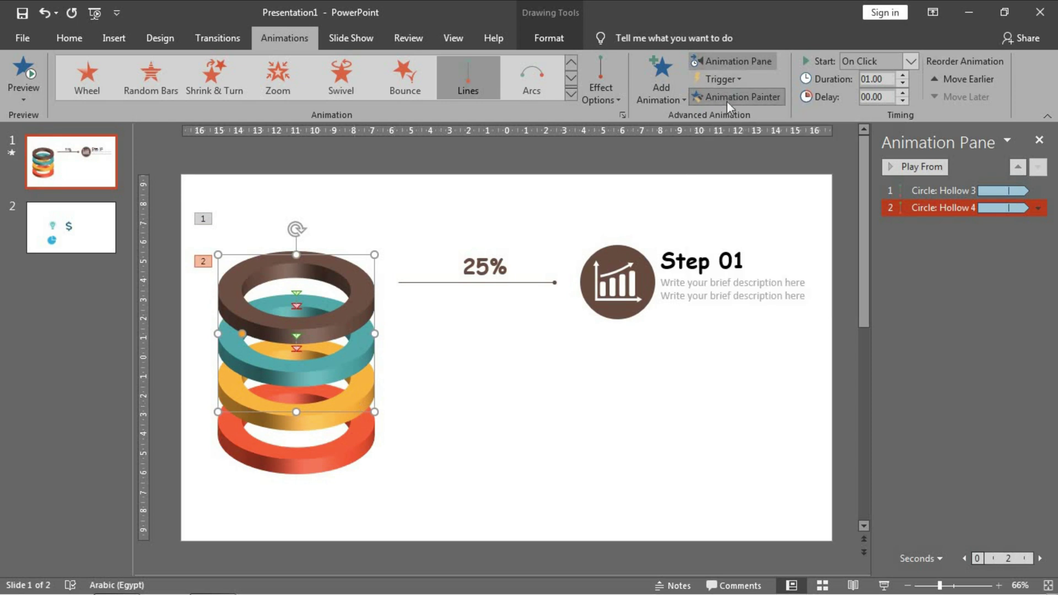
{"action": "left_click", "coordinate": [355, 397]}
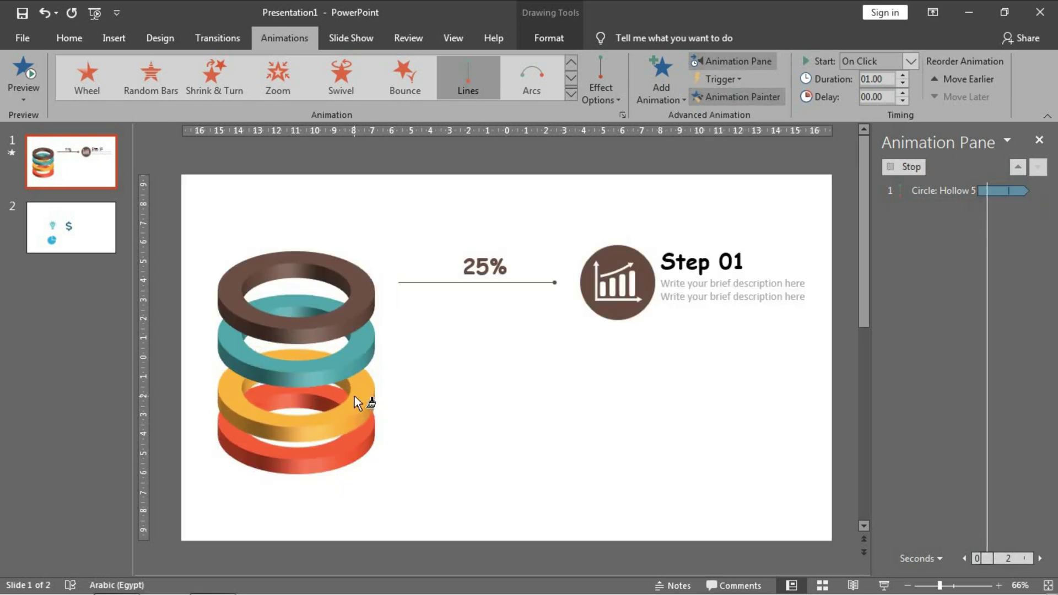
{"action": "left_click", "coordinate": [359, 444]}
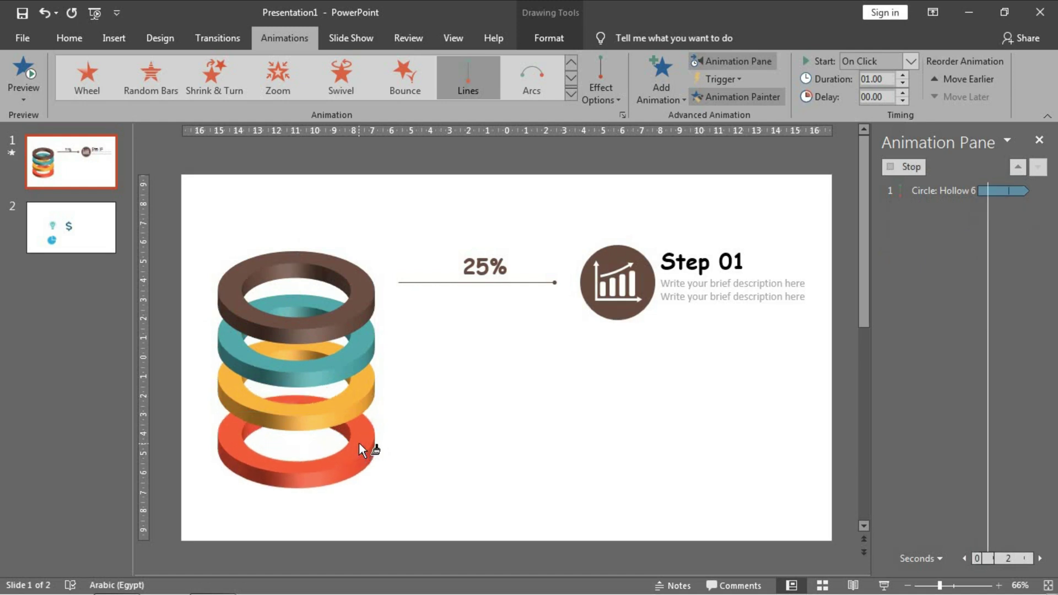
Step: Set all four ring animations to start With Previous
{"action": "left_click", "coordinate": [716, 95]}
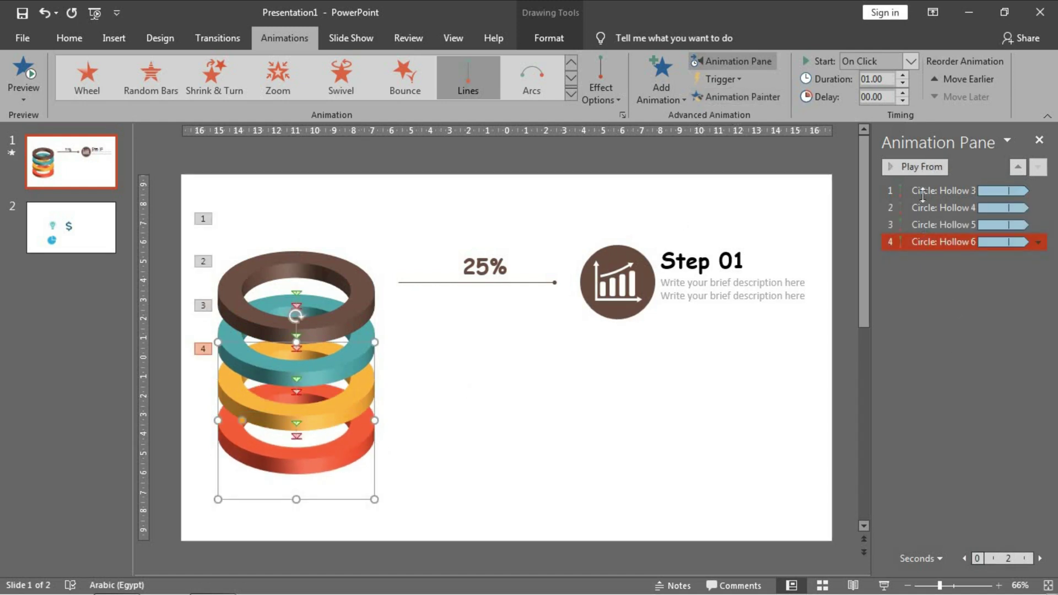
{"action": "left_click", "coordinate": [923, 190], "text": "ctrl"}
{"action": "left_click", "coordinate": [930, 240], "text": "shift"}
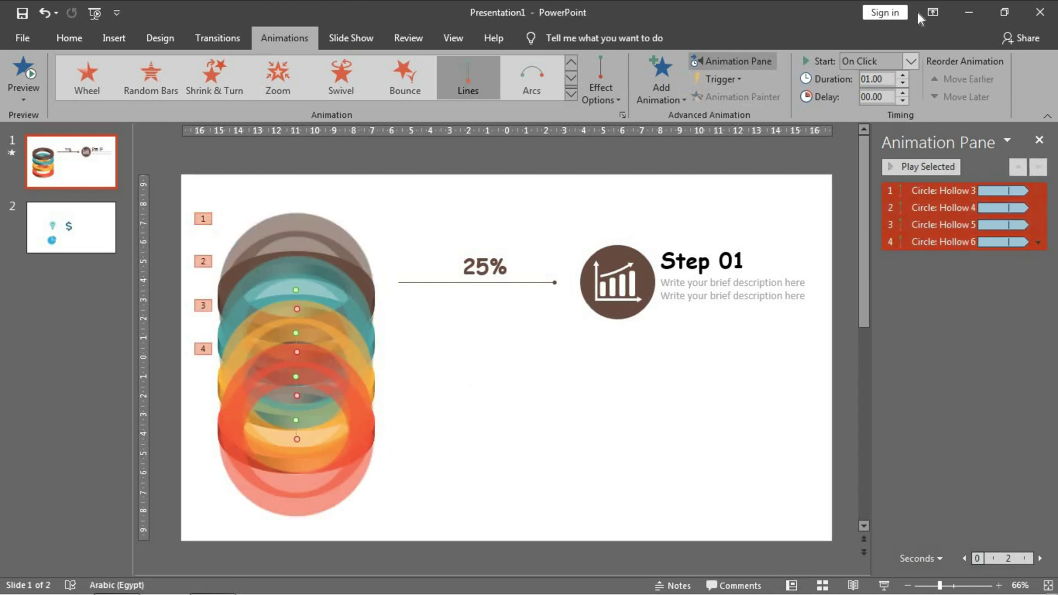
{"action": "left_click", "coordinate": [910, 61]}
{"action": "left_click", "coordinate": [883, 109]}
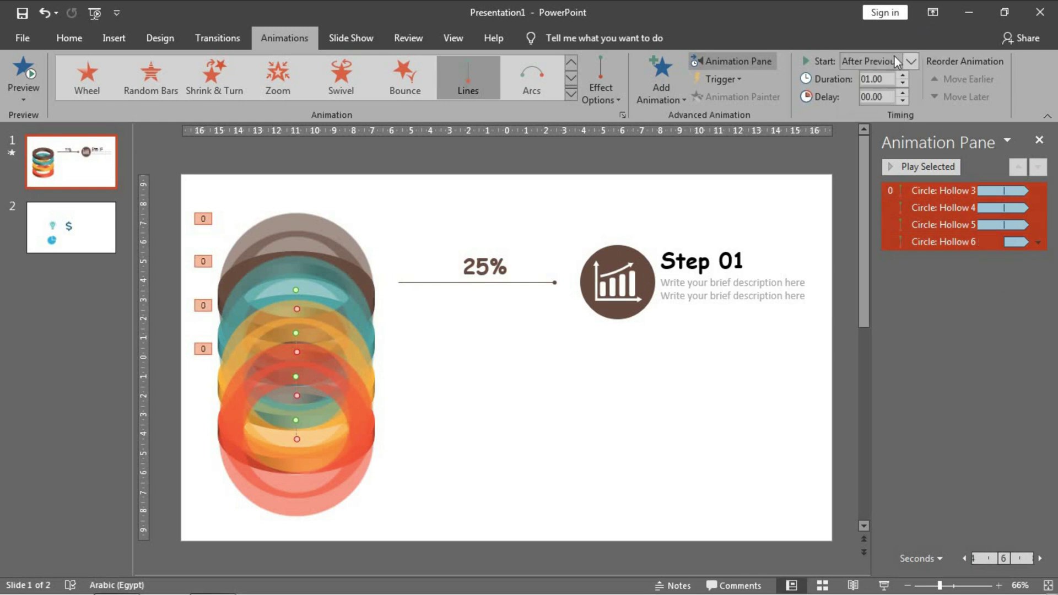
{"action": "left_click", "coordinate": [901, 58]}
{"action": "left_click", "coordinate": [884, 93]}
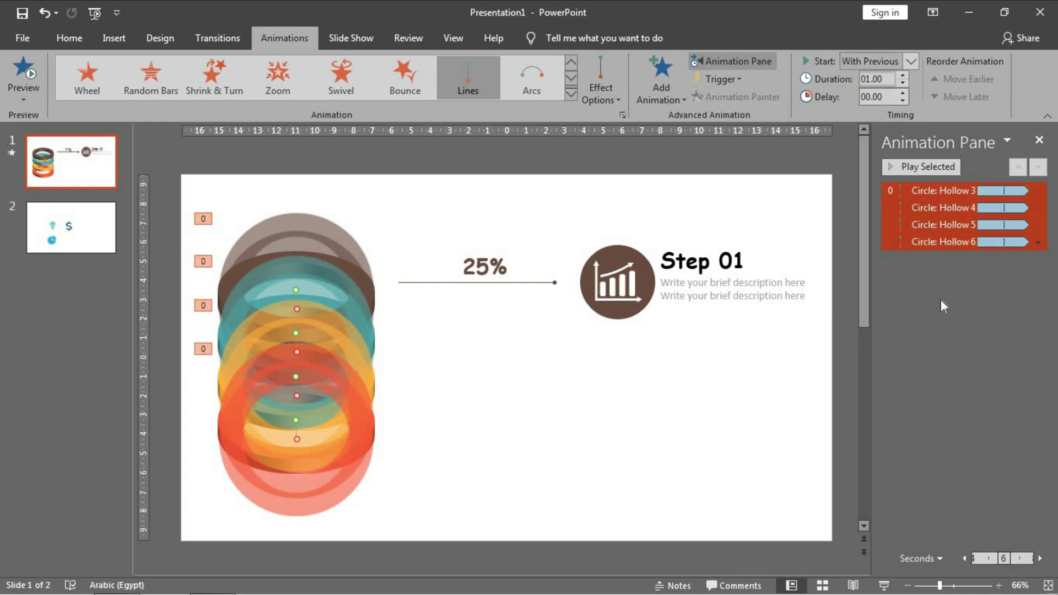
Step: Set the delays to 0 for Hollow 4 and Hollow 6 and 0.2 s for Hollow 5
{"action": "left_click", "coordinate": [939, 207]}
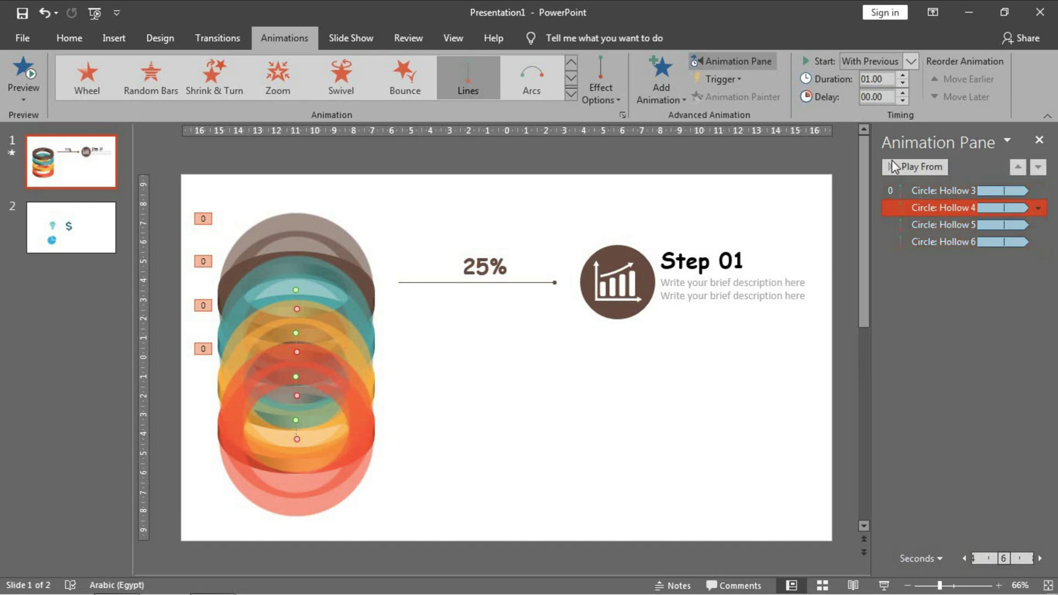
{"action": "double_click", "coordinate": [870, 97]}
{"action": "type", "text": "0"}
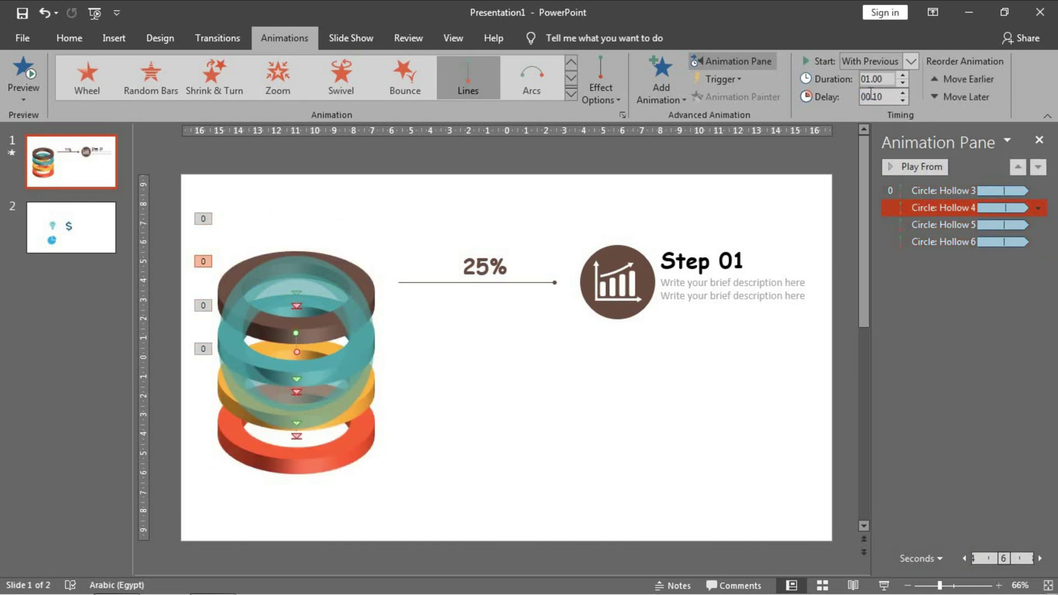
{"action": "left_click", "coordinate": [953, 224]}
{"action": "double_click", "coordinate": [871, 96]}
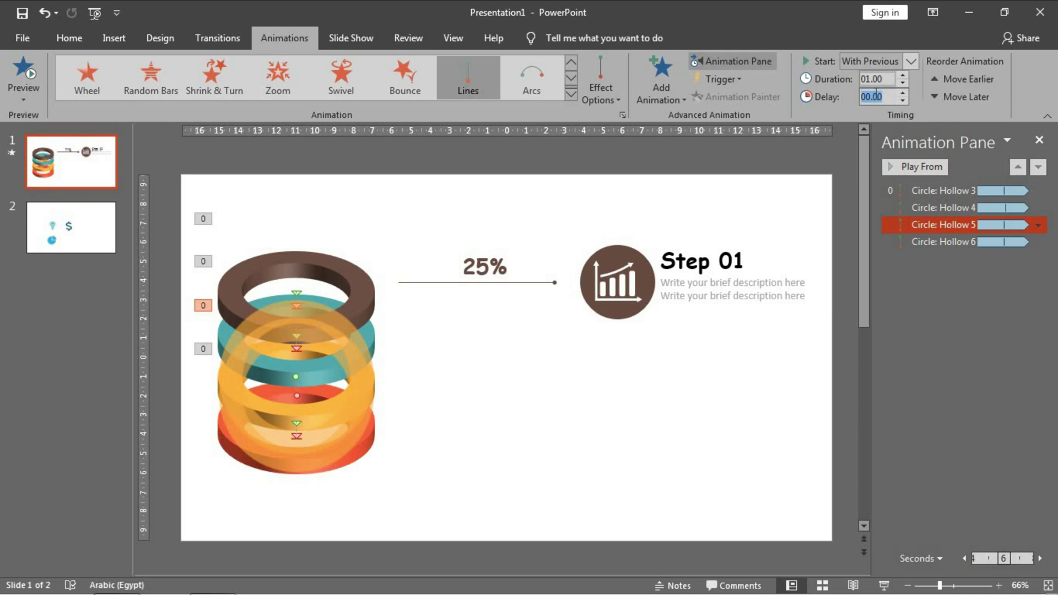
{"action": "type", "text": "0.2"}
{"action": "left_click", "coordinate": [908, 208], "text": "ctrl"}
{"action": "left_click", "coordinate": [921, 243]}
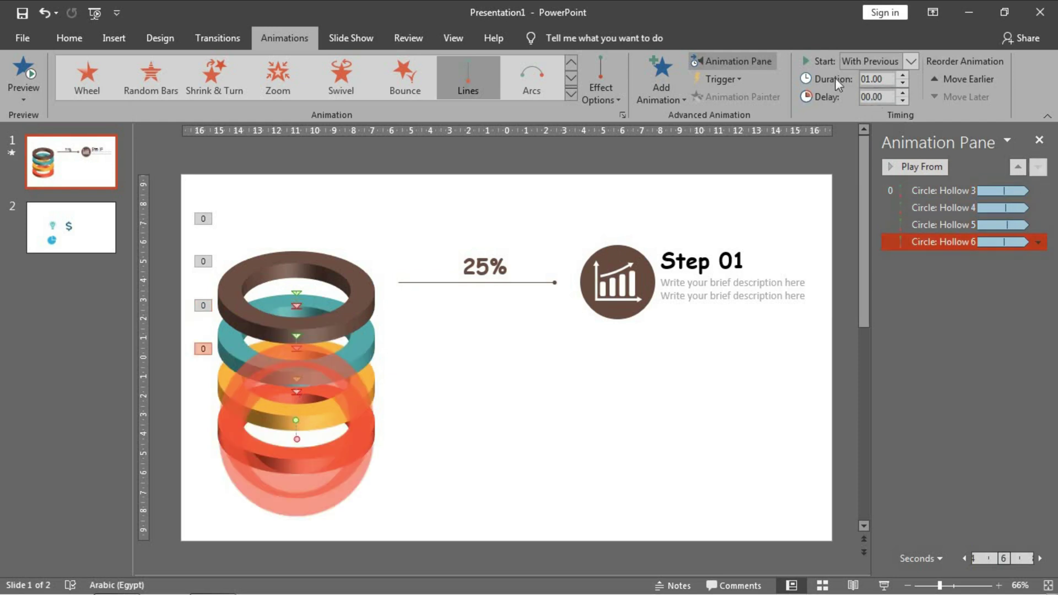
{"action": "double_click", "coordinate": [871, 97]}
{"action": "type", "text": "0"}
{"action": "left_click", "coordinate": [484, 331]}
Step: Give the connector line a Wipe entrance from the left lasting 1.25 seconds
{"action": "left_click", "coordinate": [544, 283]}
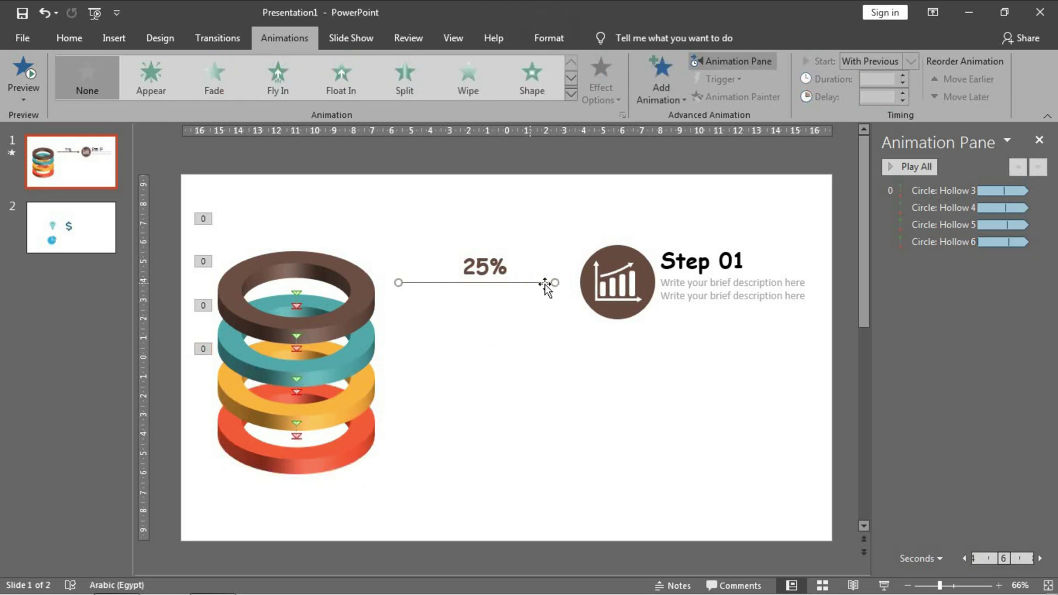
{"action": "left_click", "coordinate": [463, 78]}
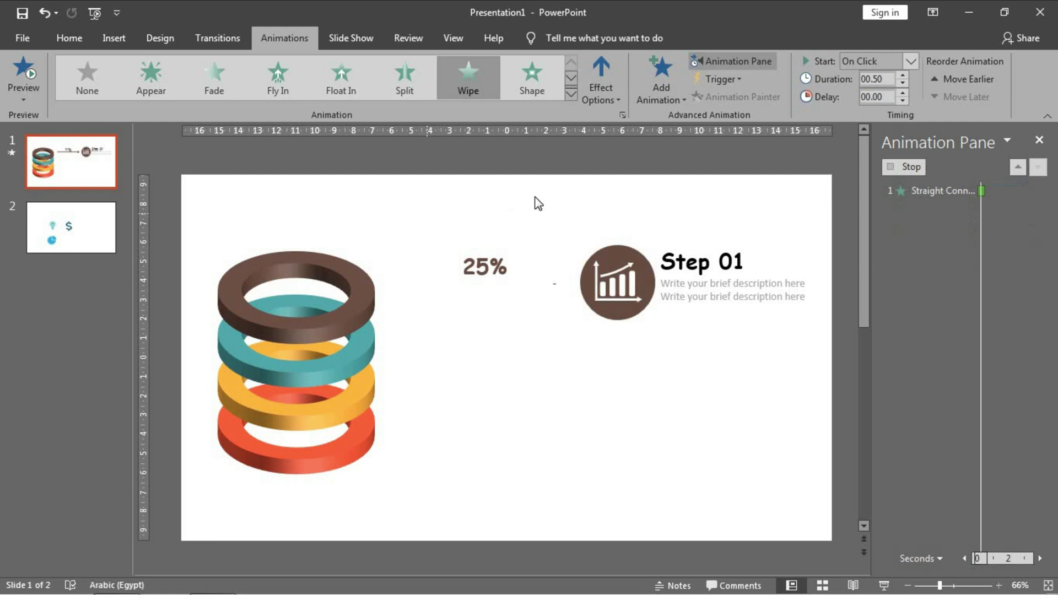
{"action": "left_click", "coordinate": [594, 99]}
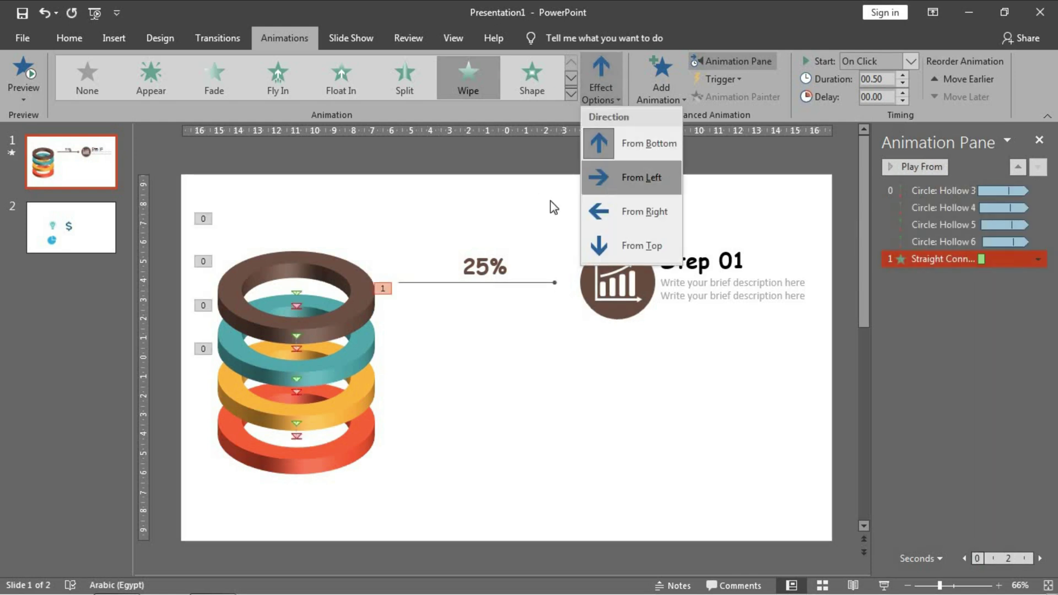
{"action": "left_click", "coordinate": [617, 177]}
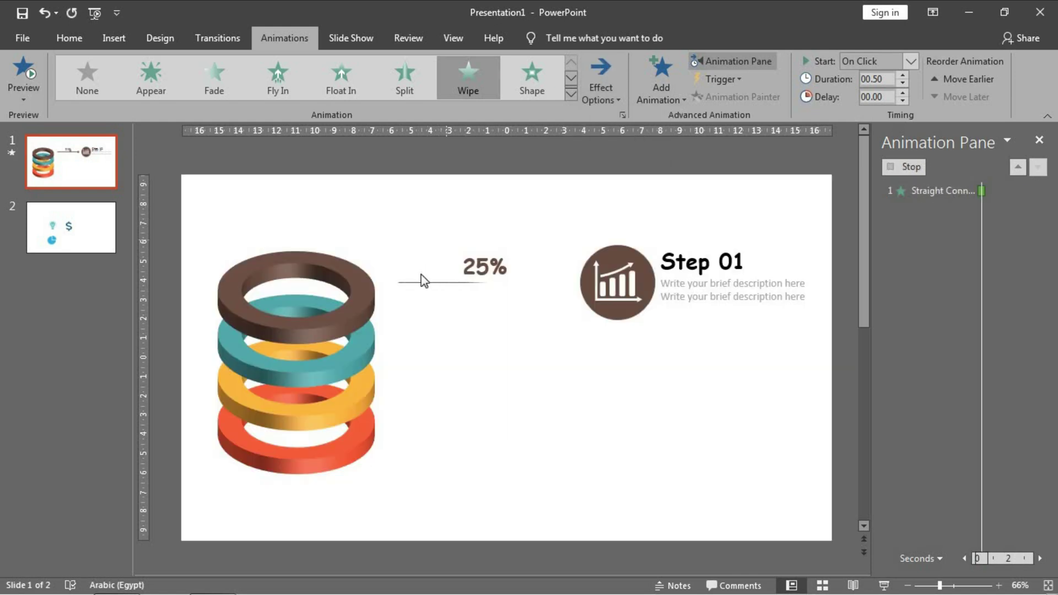
{"action": "left_click", "coordinate": [902, 74]}
{"action": "left_click", "coordinate": [902, 75]}
{"action": "left_click", "coordinate": [902, 75]}
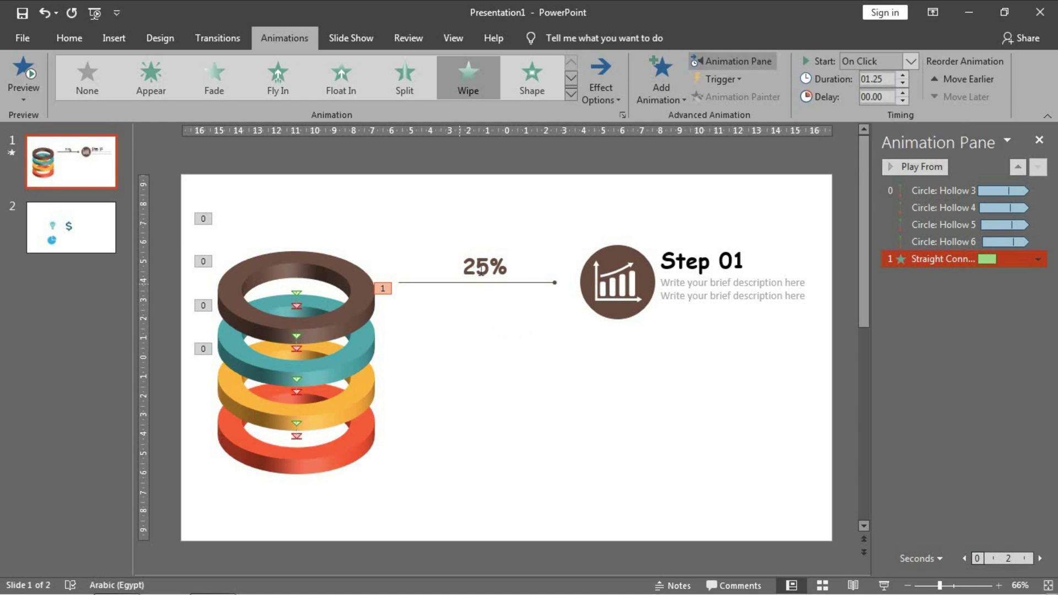
Step: Make the 25% label fly in from the top with a 0.2 s bounce end
{"action": "double_click", "coordinate": [482, 269]}
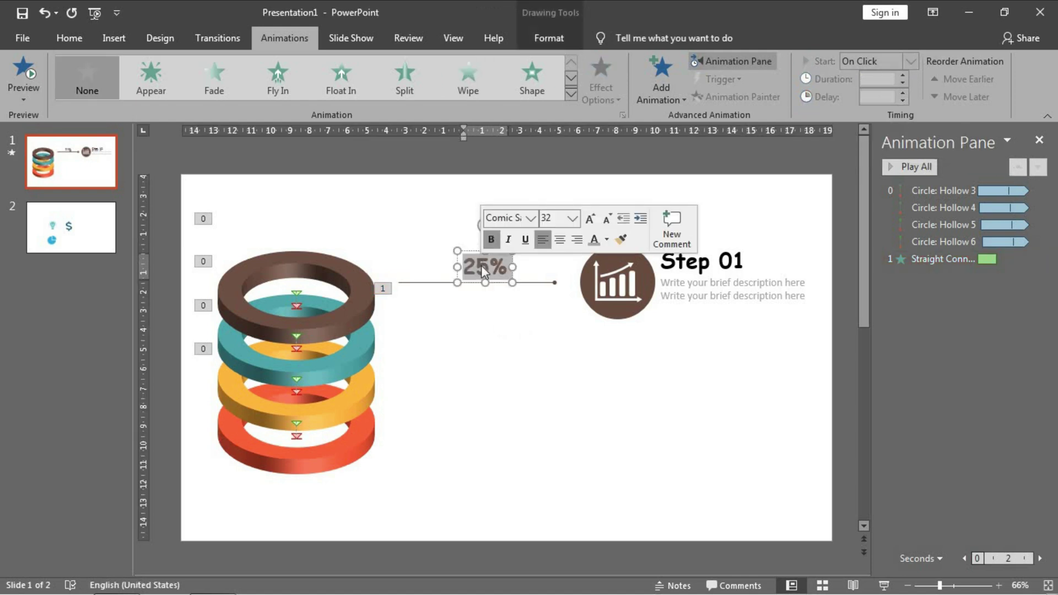
{"action": "left_click", "coordinate": [285, 93]}
{"action": "left_click", "coordinate": [599, 90]}
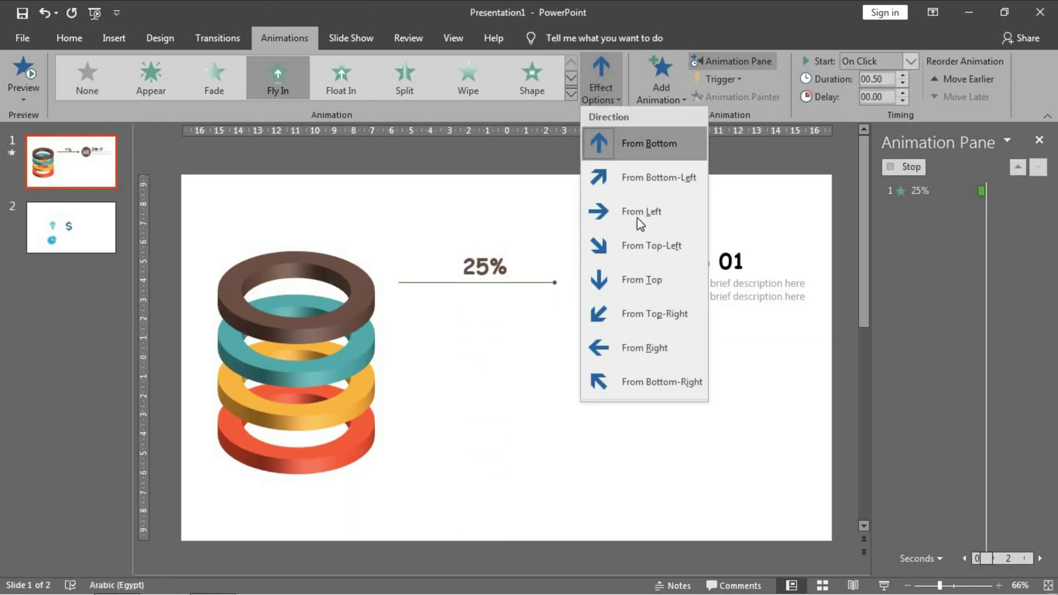
{"action": "left_click", "coordinate": [647, 280]}
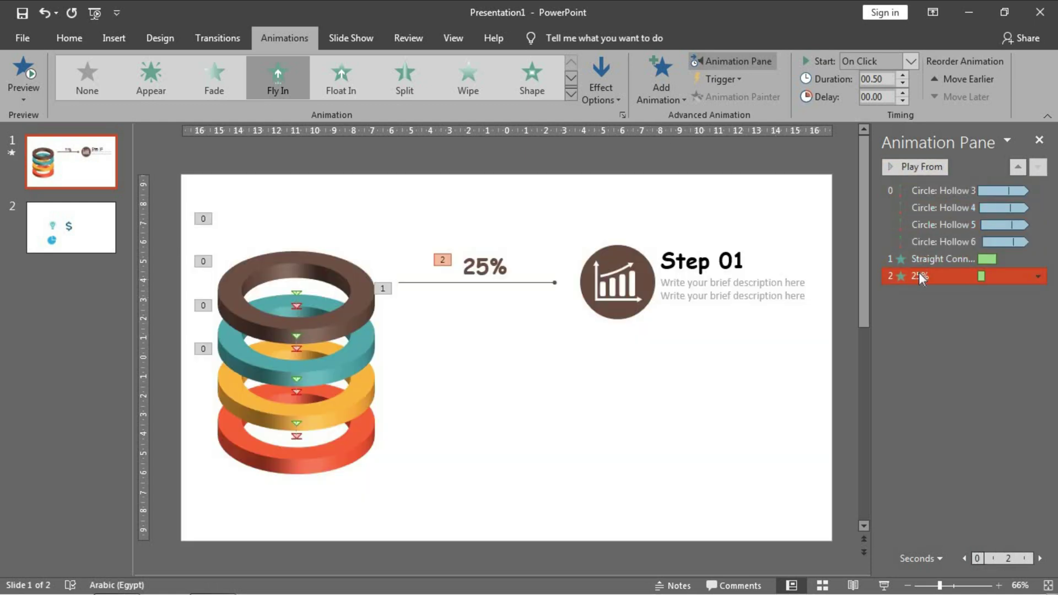
{"action": "double_click", "coordinate": [918, 275]}
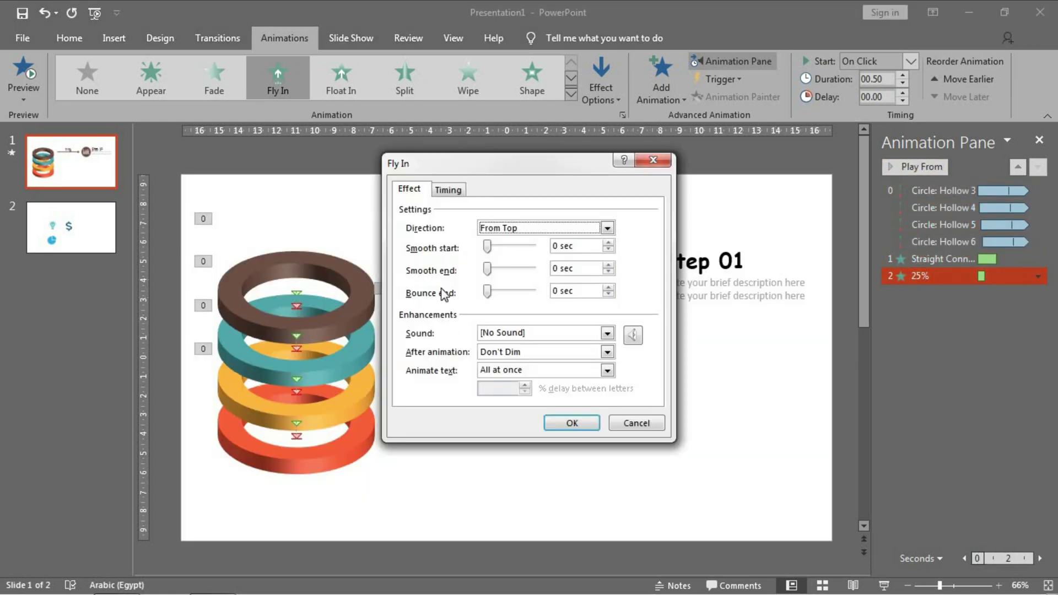
{"action": "left_click_drag", "start_coordinate": [491, 296], "coordinate": [498, 297]}
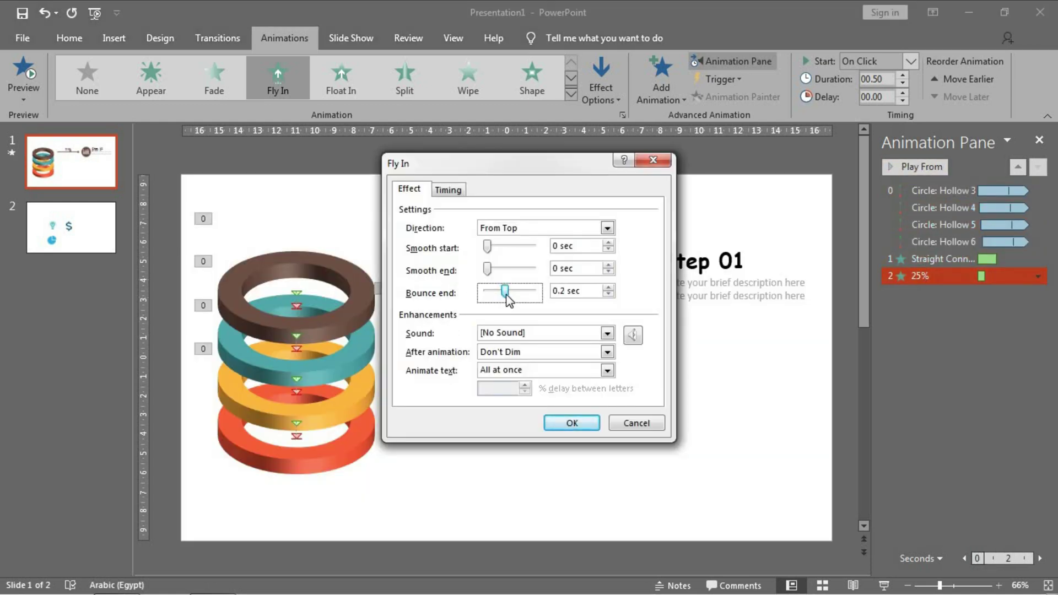
{"action": "left_click", "coordinate": [579, 425]}
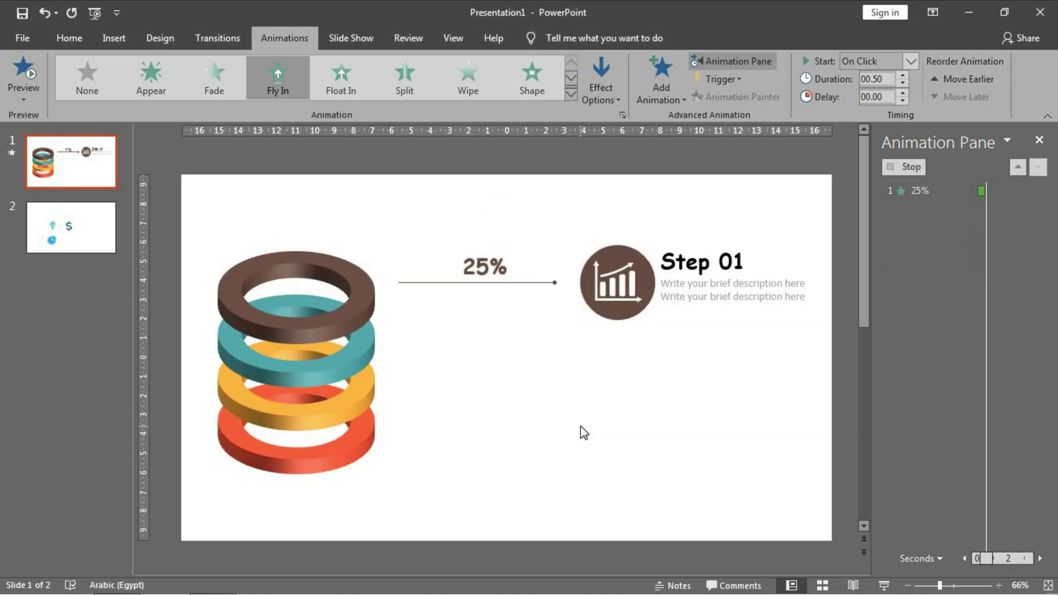
{"action": "left_click", "coordinate": [616, 292]}
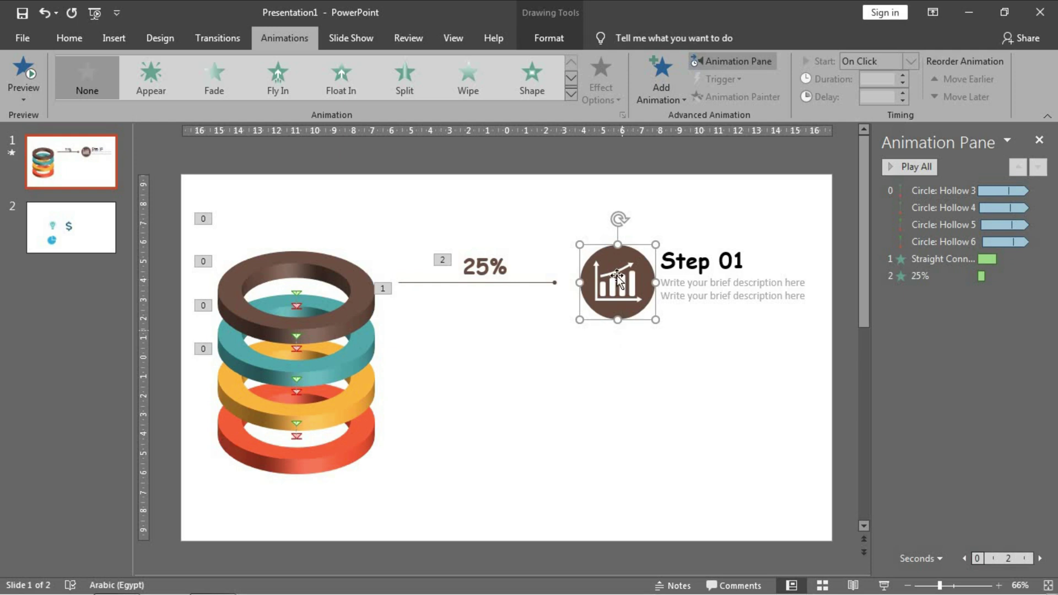
Step: Apply a Split entrance to the icon circle together with its chart icon
{"action": "left_click", "coordinate": [589, 346]}
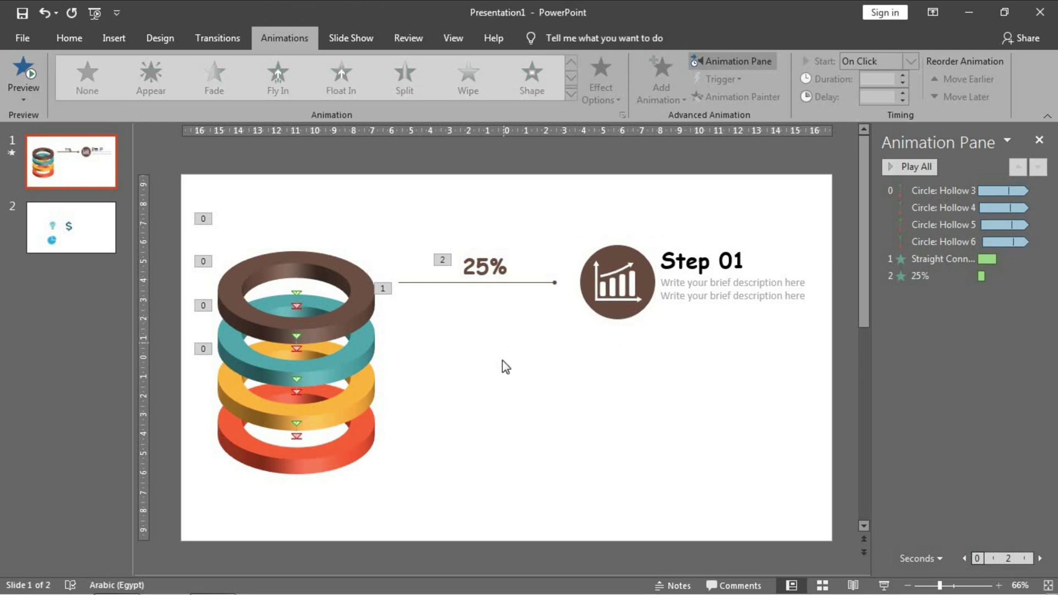
{"action": "left_click_drag", "start_coordinate": [502, 361], "coordinate": [679, 213]}
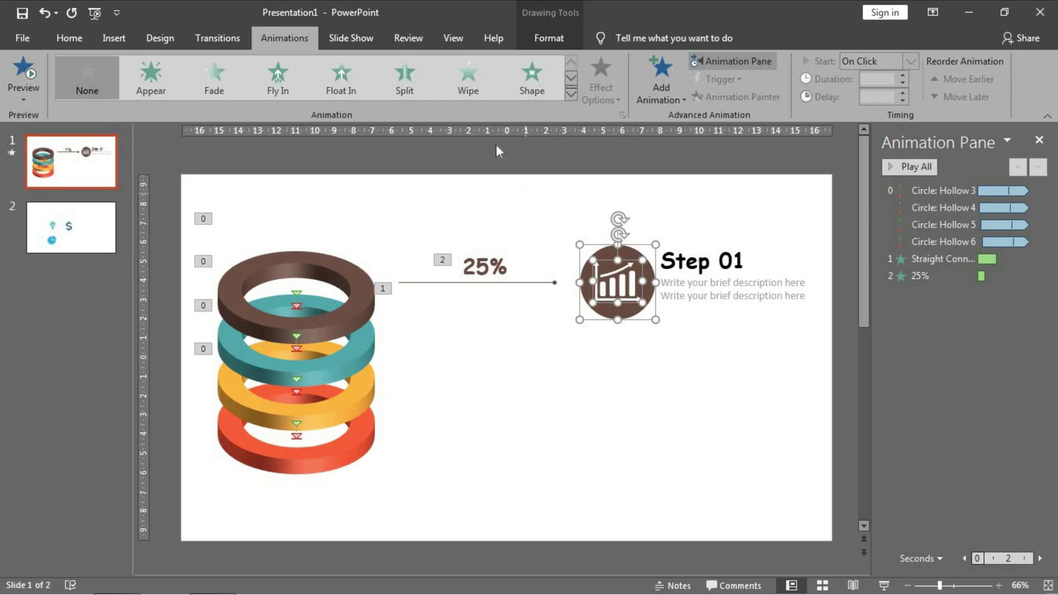
{"action": "left_click", "coordinate": [416, 85]}
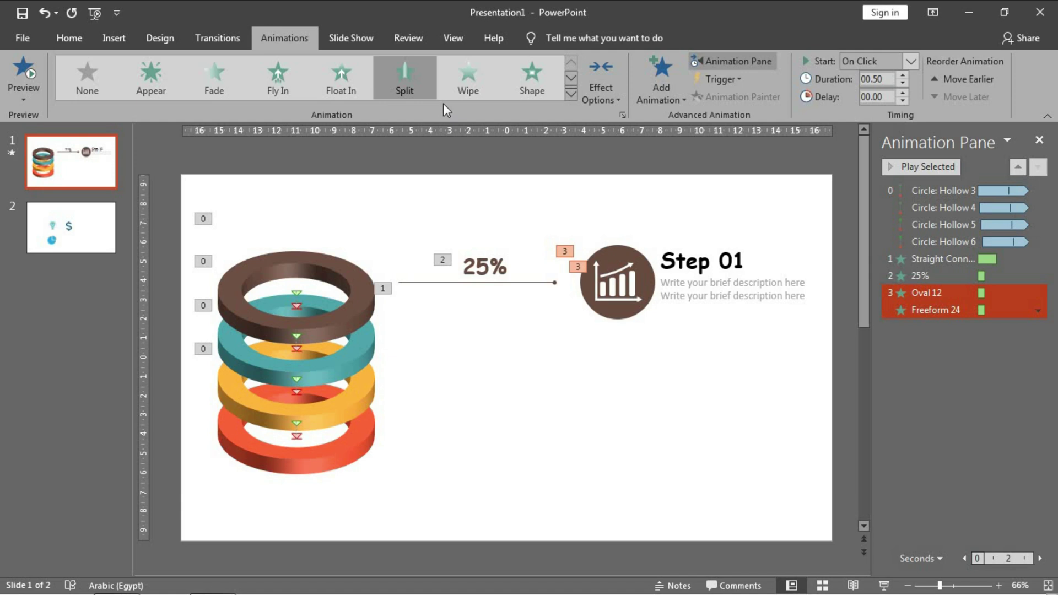
Step: Give the Step 01 heading a Zoom entrance
{"action": "triple_click", "coordinate": [700, 260]}
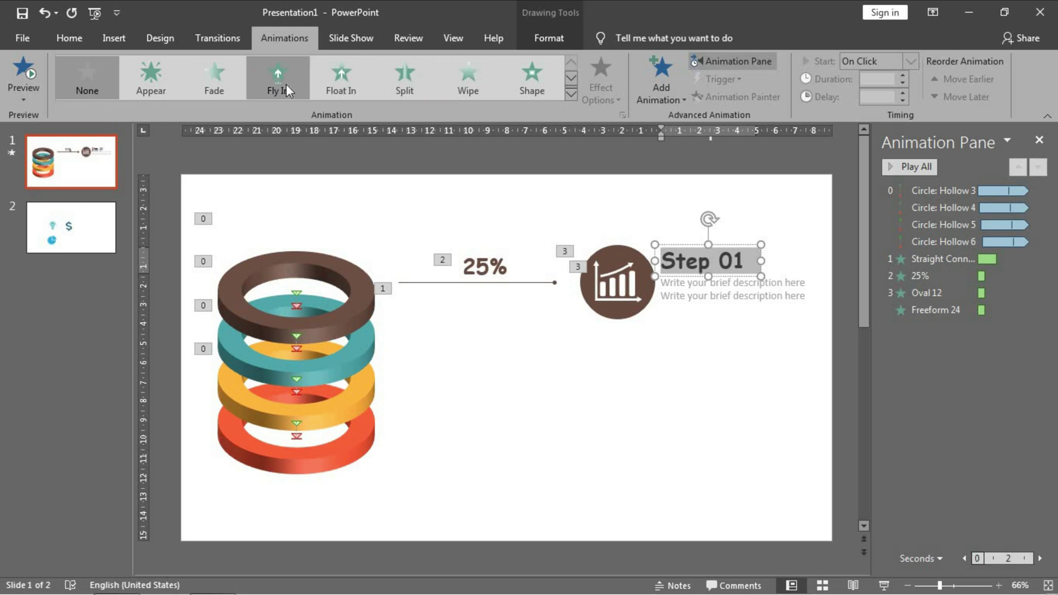
{"action": "left_click", "coordinate": [572, 79]}
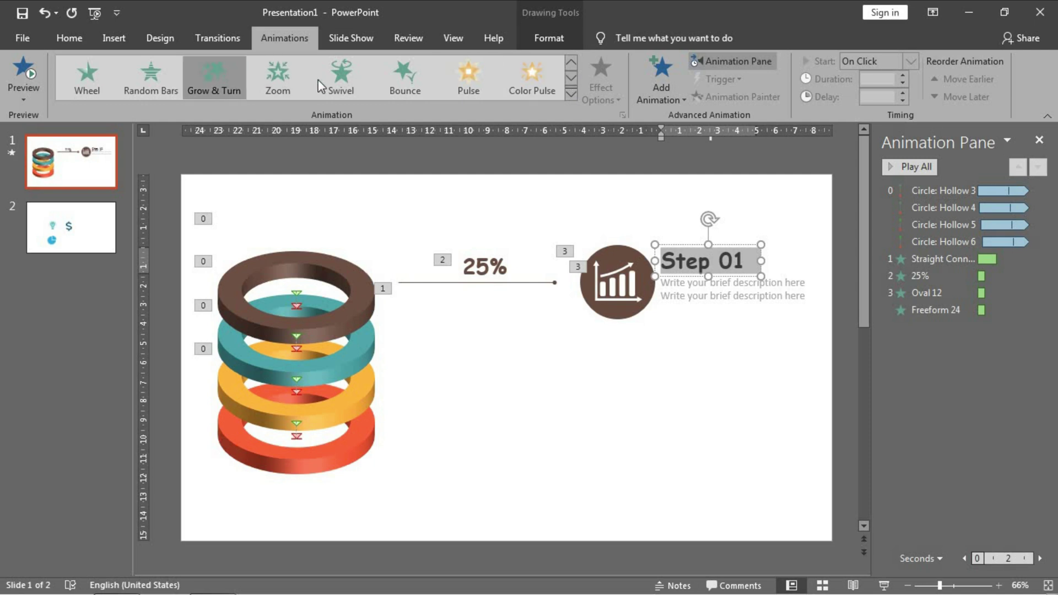
{"action": "left_click", "coordinate": [256, 82]}
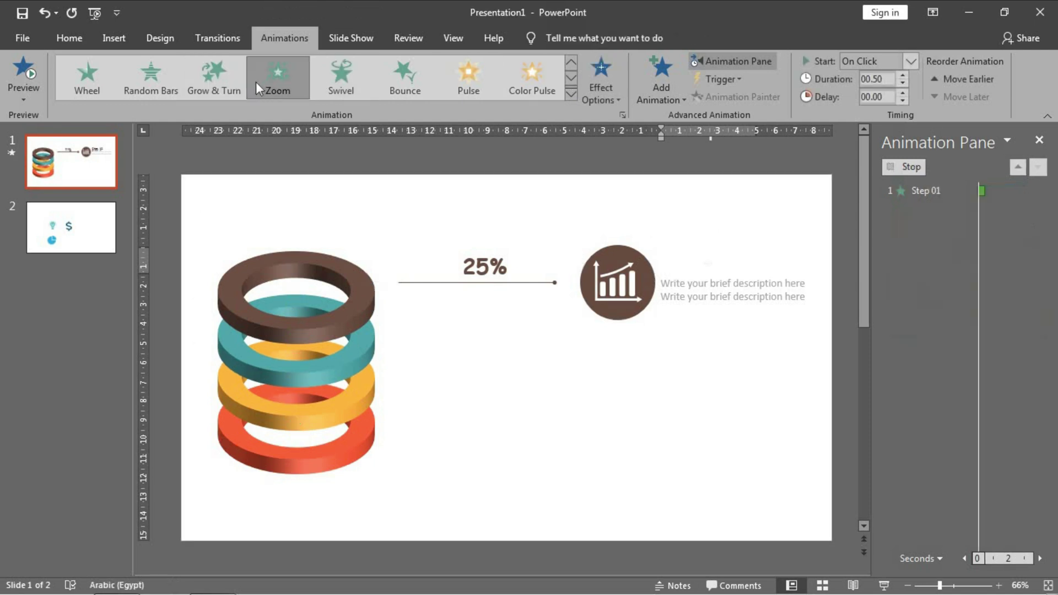
Step: Apply a Split entrance to the description text
{"action": "double_click", "coordinate": [734, 296]}
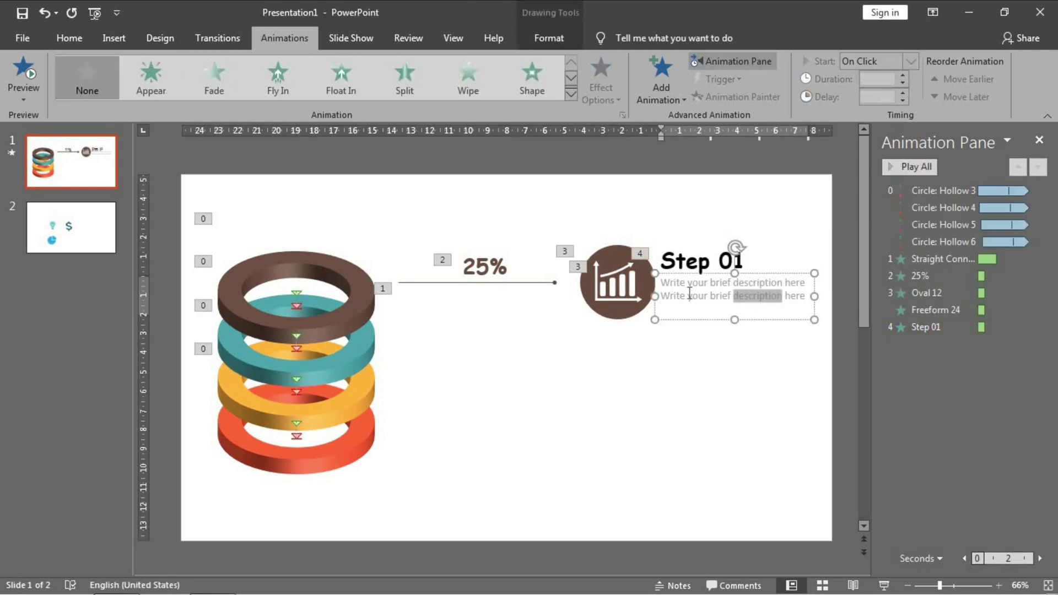
{"action": "key", "text": "ctrl+a"}
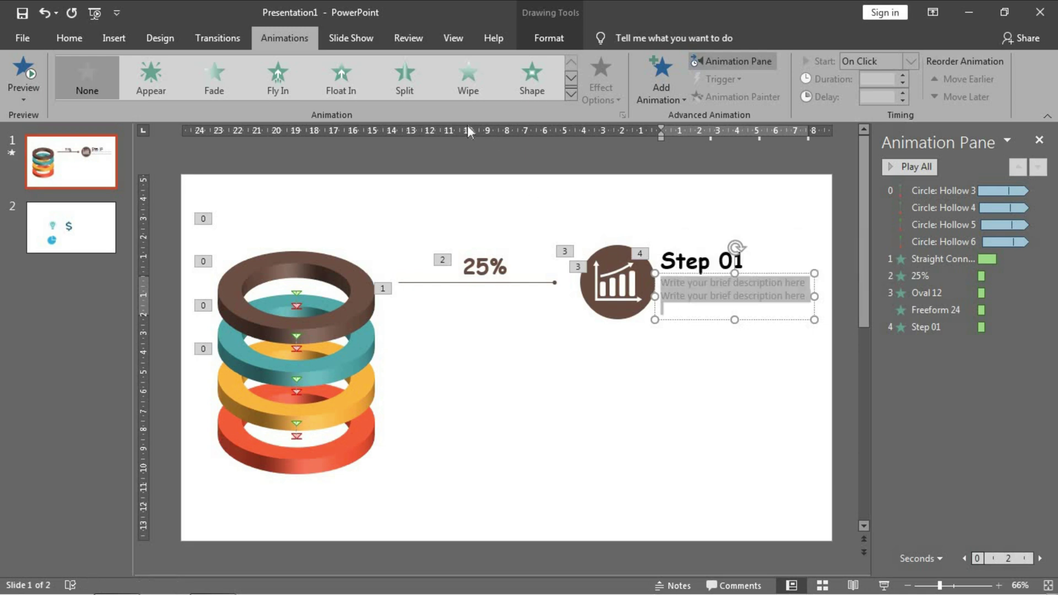
{"action": "left_click", "coordinate": [401, 86]}
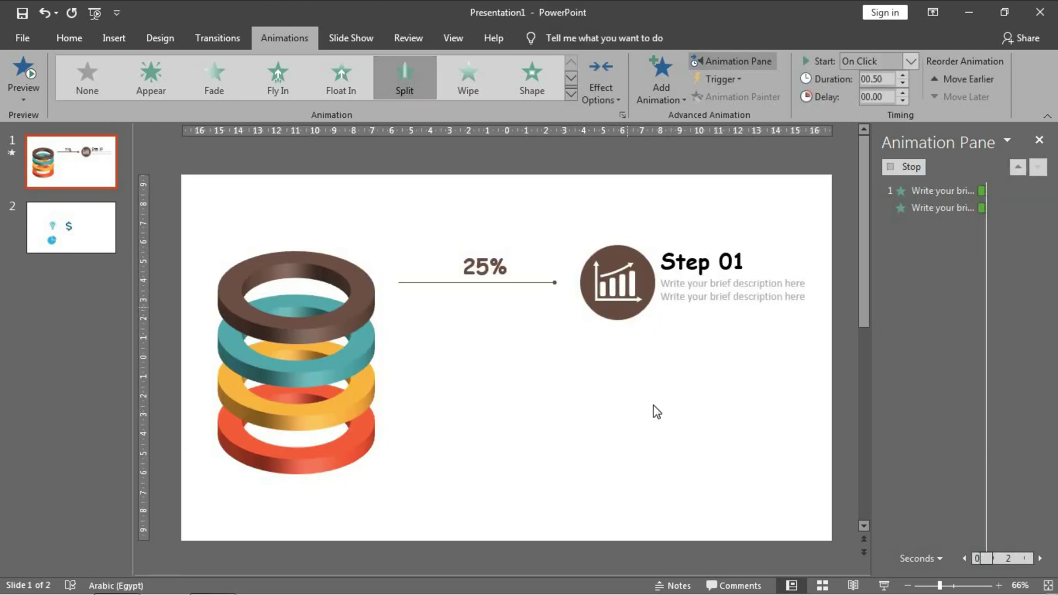
{"action": "left_click", "coordinate": [945, 259]}
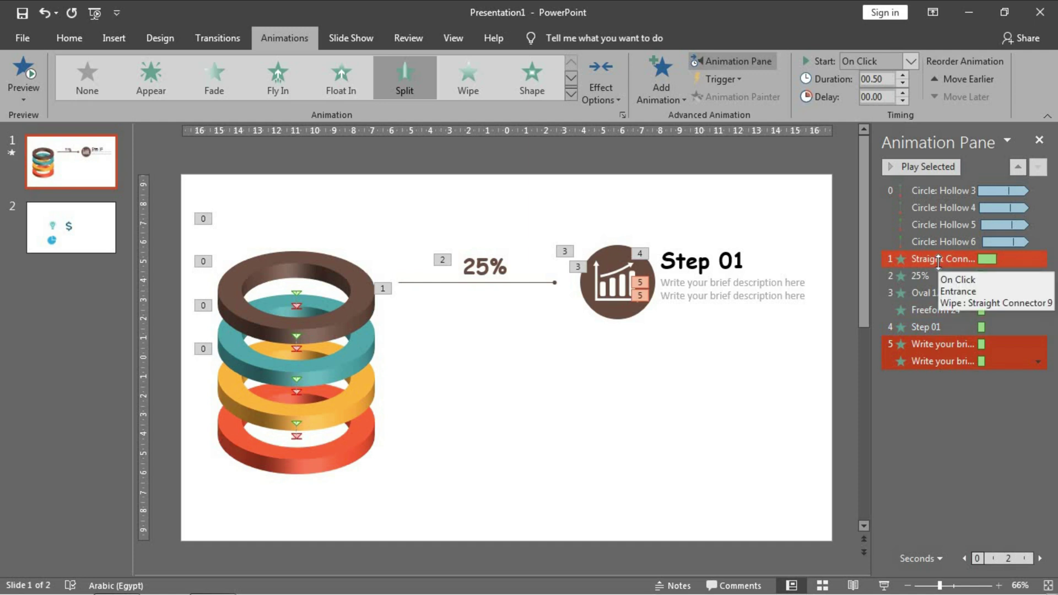
Step: Set the 25%, icon circle, Step 01 and description entrances to start After Previous
{"action": "left_click", "coordinate": [922, 270]}
{"action": "left_click", "coordinate": [923, 259]}
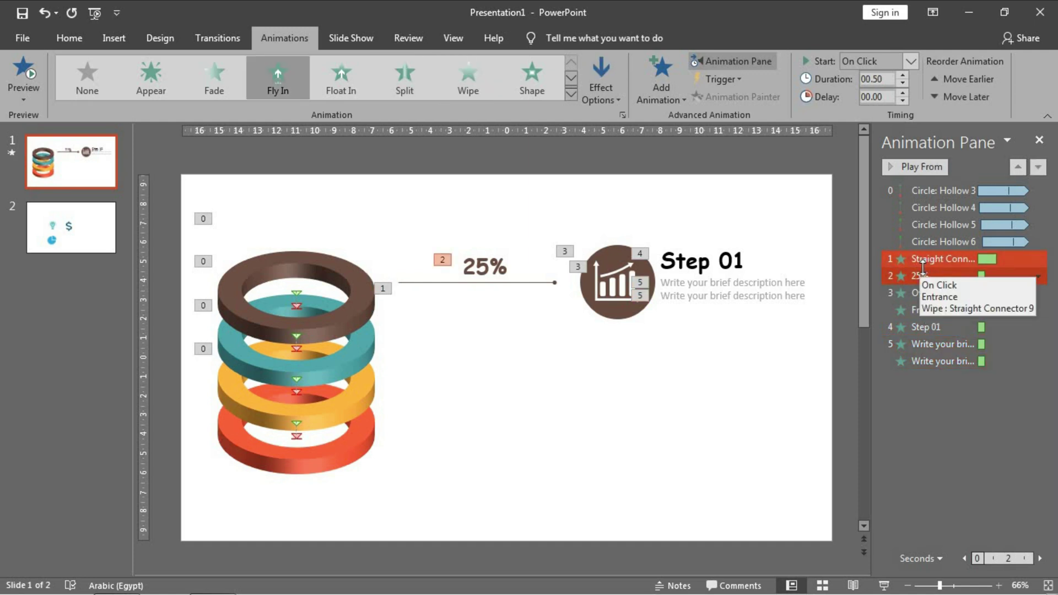
{"action": "left_click", "coordinate": [921, 275]}
{"action": "left_click", "coordinate": [921, 361], "text": "shift"}
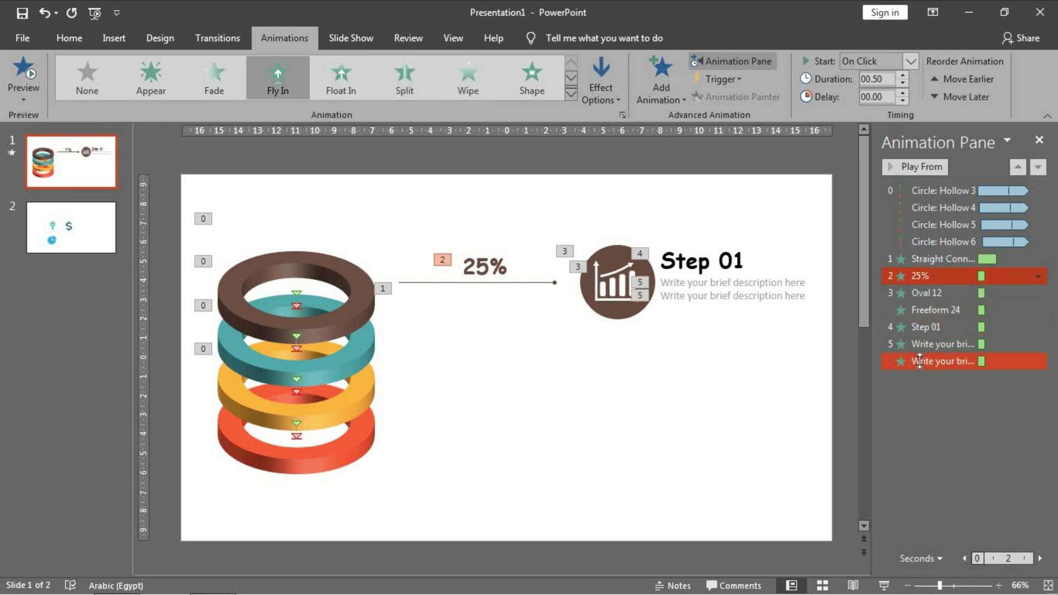
{"action": "left_click", "coordinate": [911, 62]}
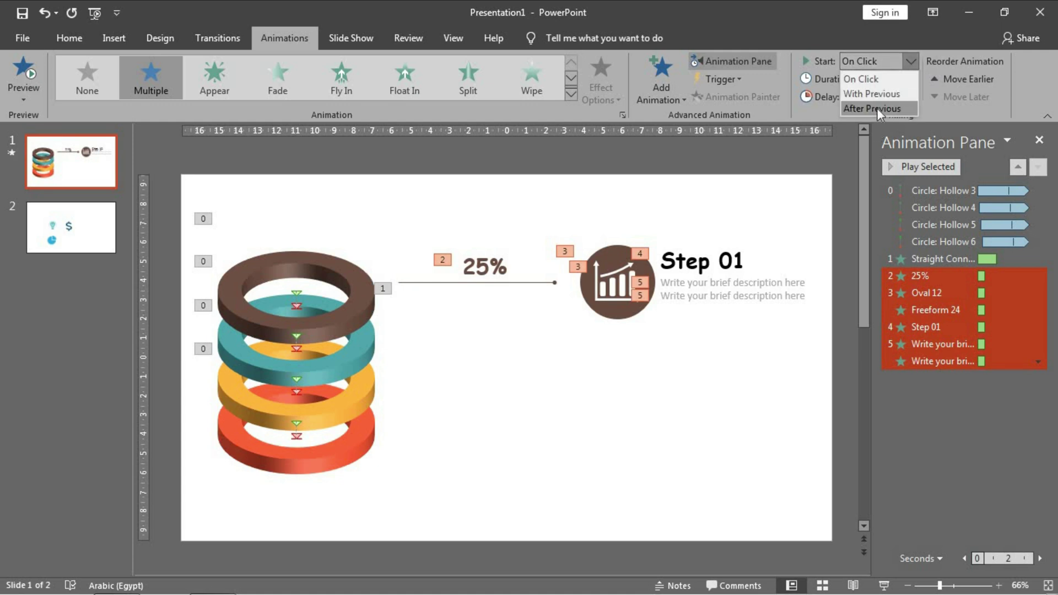
{"action": "left_click", "coordinate": [877, 108]}
{"action": "left_click", "coordinate": [935, 424]}
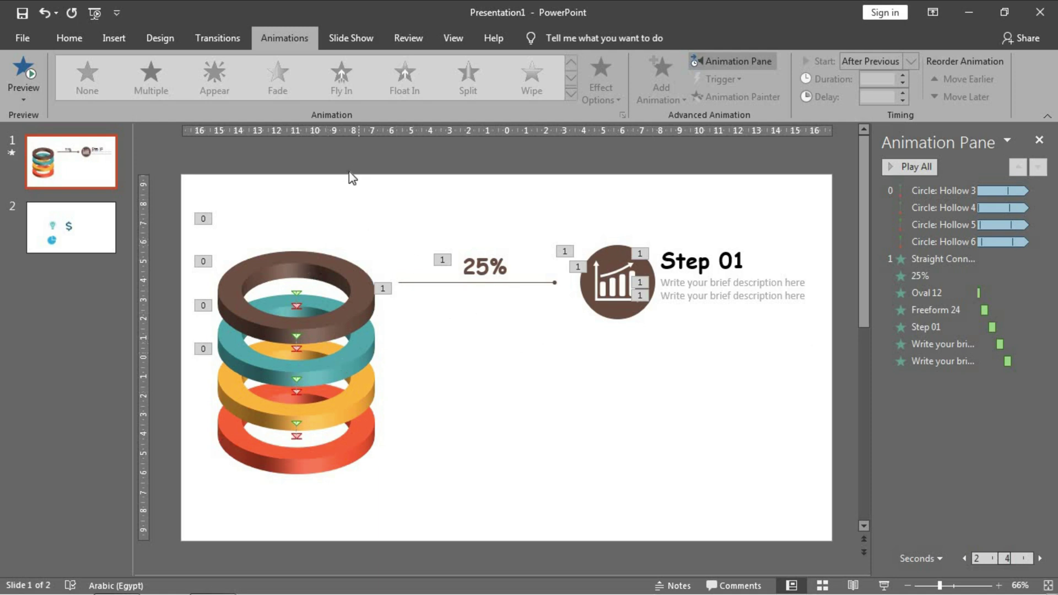
{"action": "left_click_drag", "start_coordinate": [353, 179], "coordinate": [861, 356]}
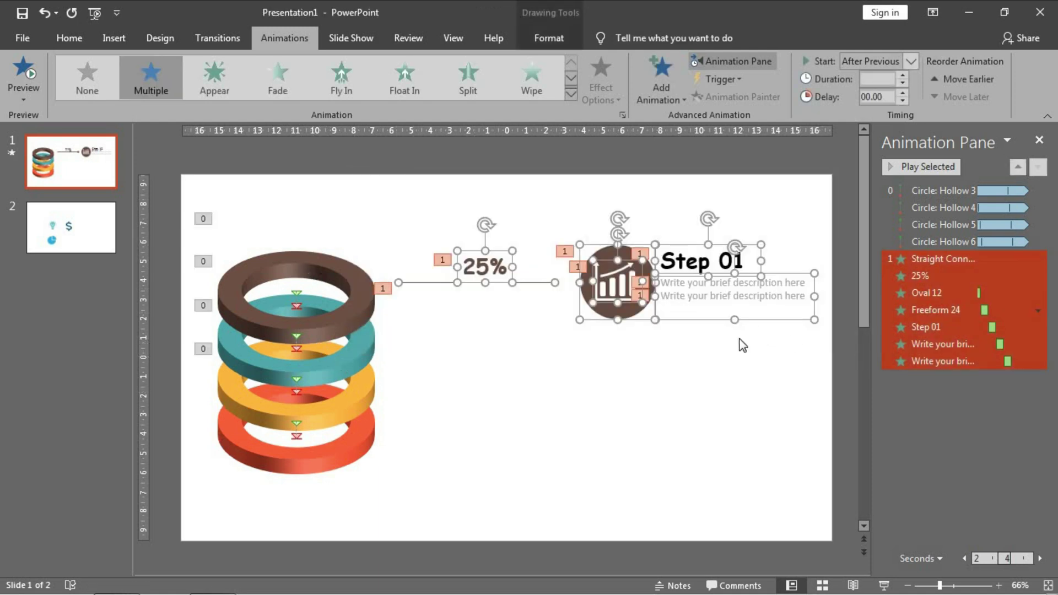
Step: Add a Fly Out exit effect to the step-one callout objects
{"action": "left_click", "coordinate": [677, 94]}
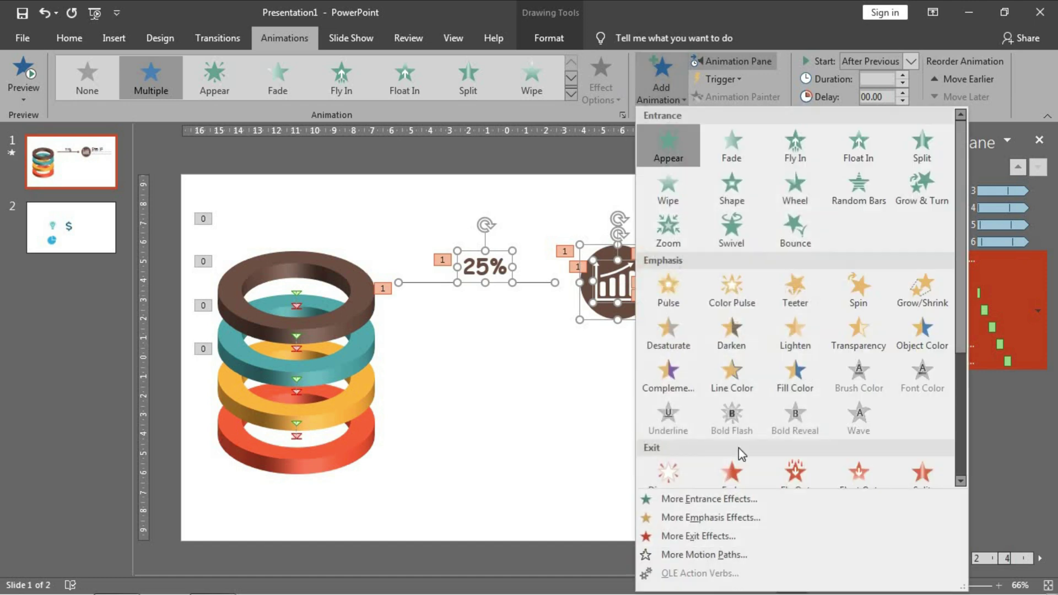
{"action": "left_click", "coordinate": [693, 535]}
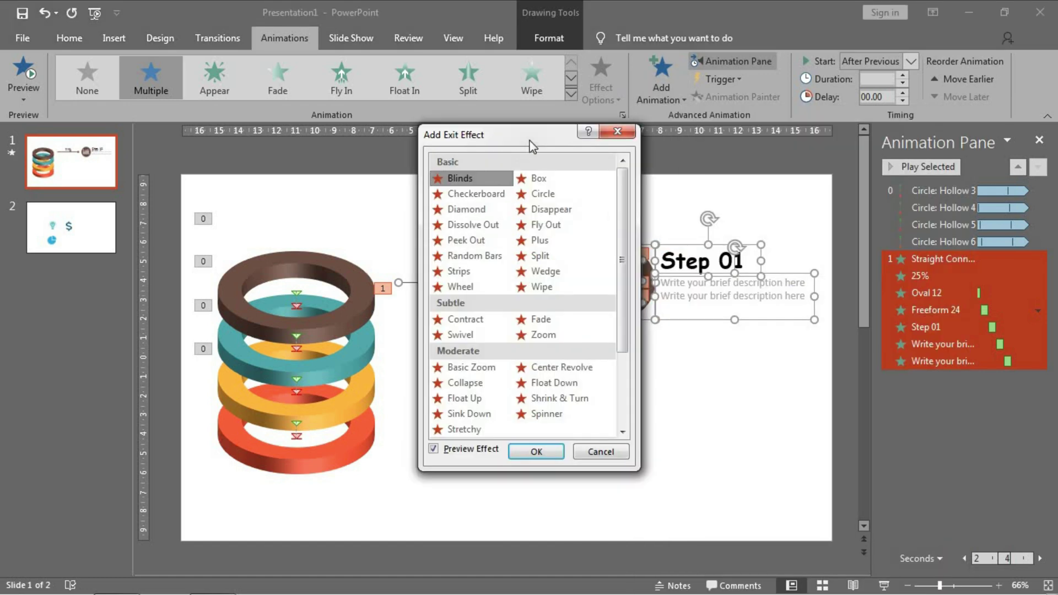
{"action": "left_click_drag", "start_coordinate": [349, 141], "coordinate": [182, 122]}
{"action": "left_click", "coordinate": [239, 214]}
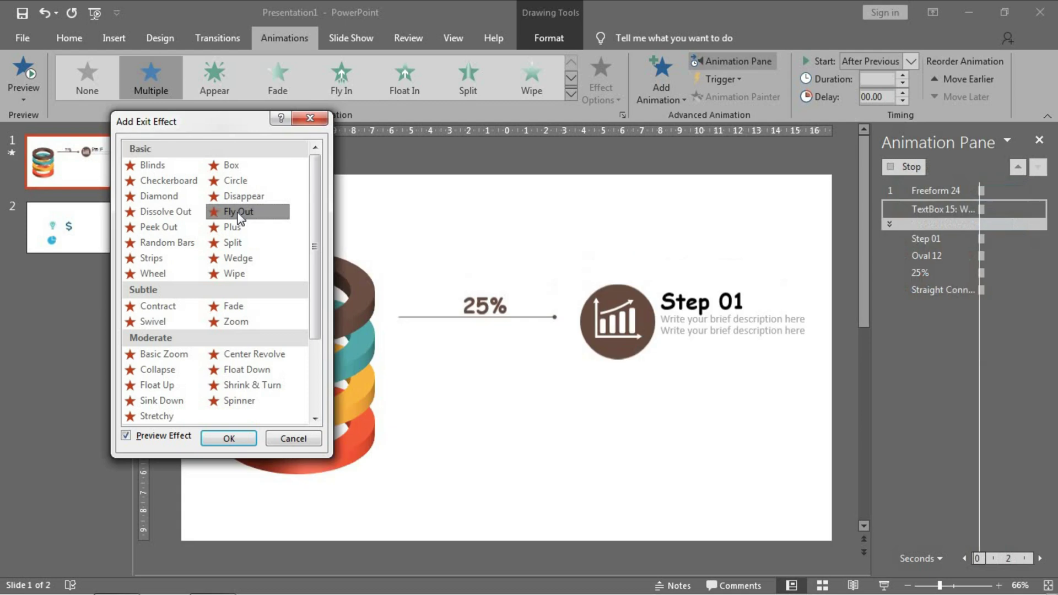
{"action": "left_click", "coordinate": [228, 439]}
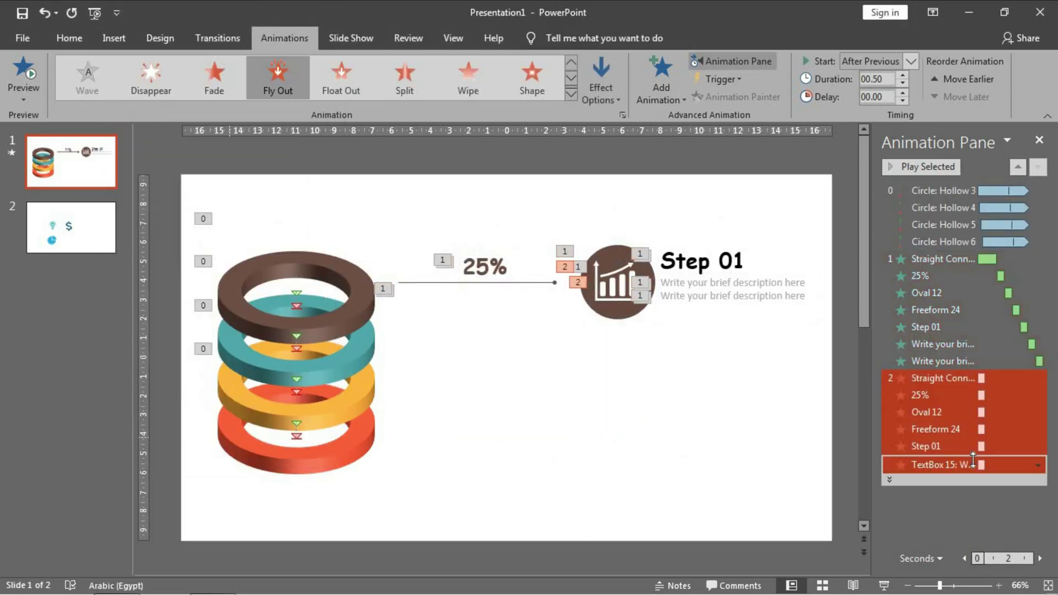
Step: Set the later step-one exit animations to start With Previous so they leave together
{"action": "left_click", "coordinate": [930, 394]}
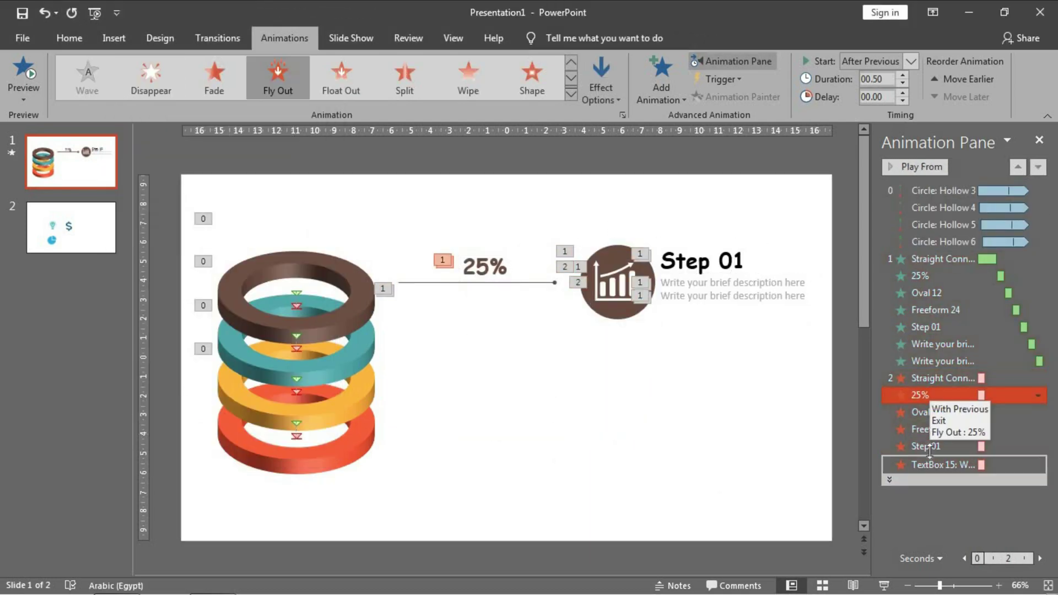
{"action": "left_click", "coordinate": [939, 465], "text": "shift"}
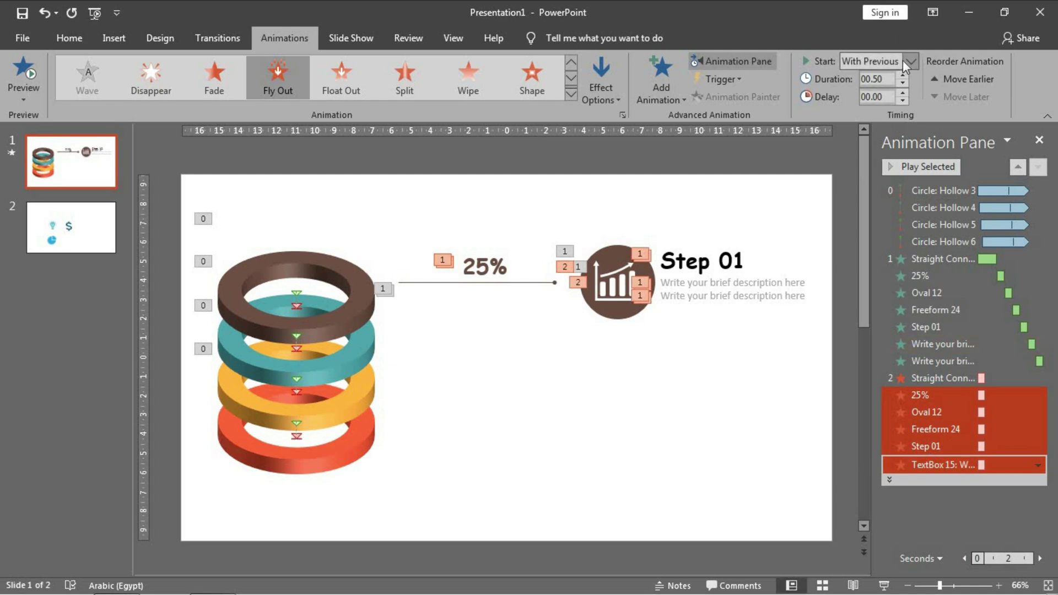
{"action": "left_click", "coordinate": [902, 60]}
{"action": "left_click", "coordinate": [872, 109]}
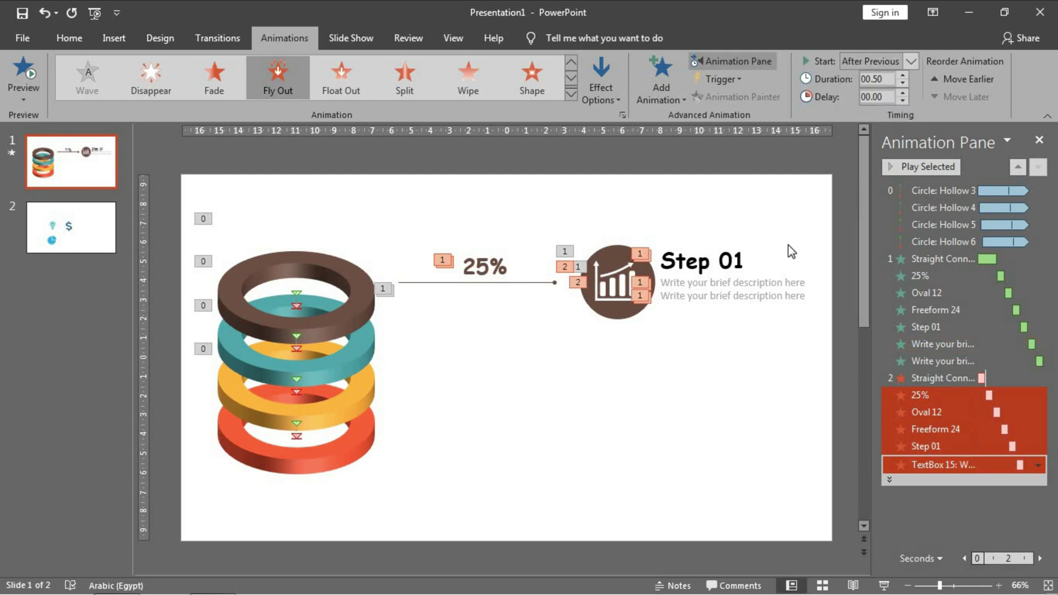
{"action": "left_click", "coordinate": [920, 171]}
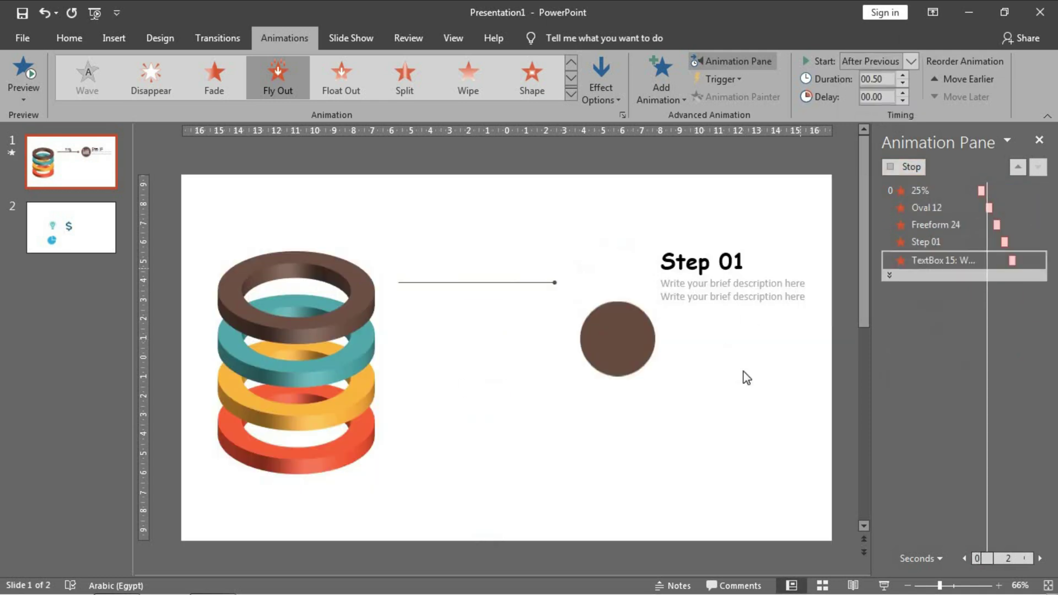
{"action": "left_click", "coordinate": [912, 61]}
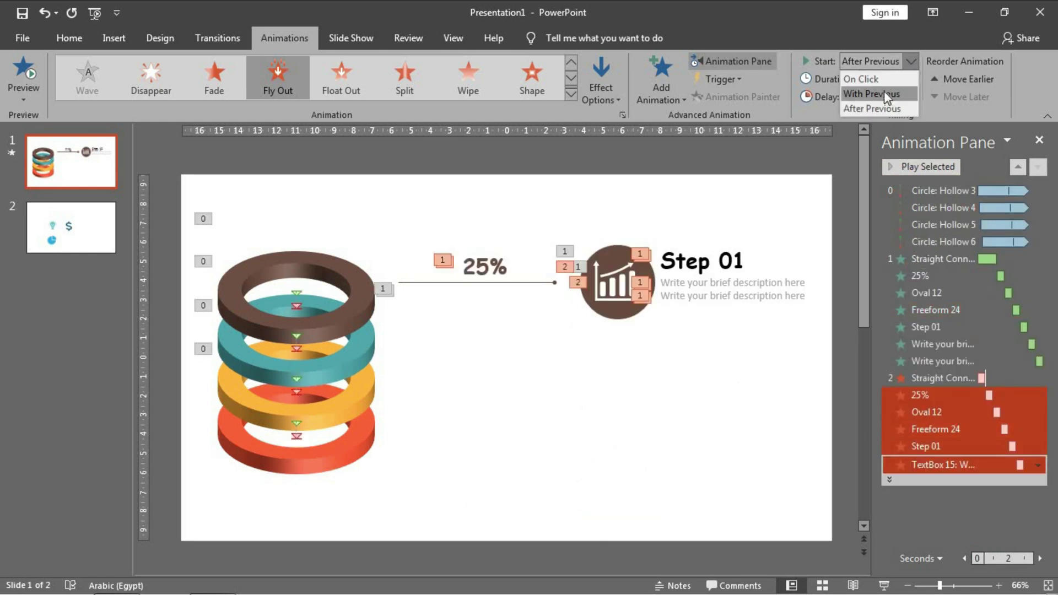
{"action": "left_click", "coordinate": [884, 91]}
{"action": "left_click", "coordinate": [924, 167]}
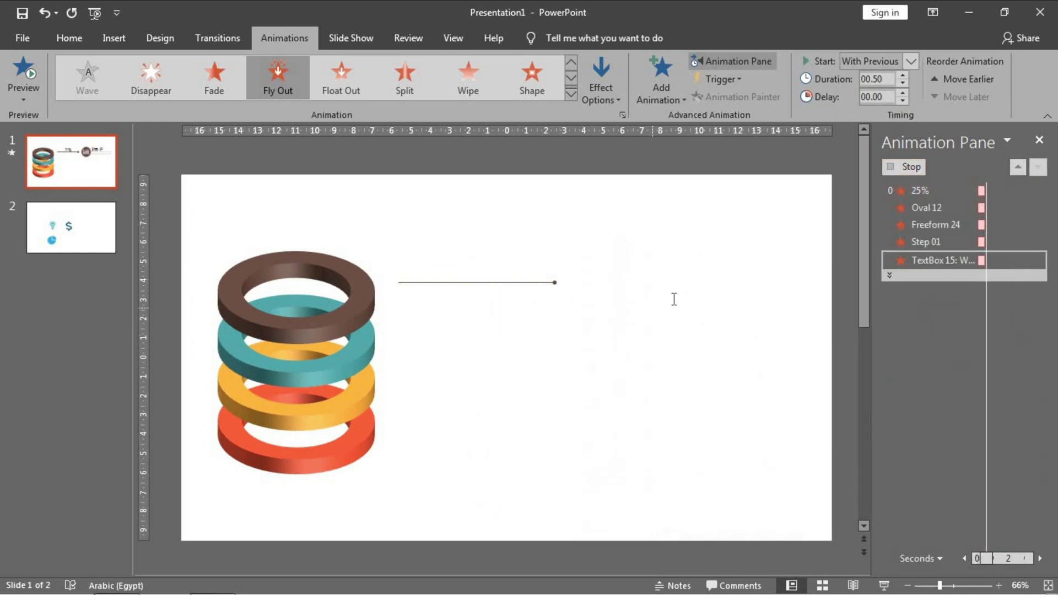
{"action": "left_click", "coordinate": [946, 376], "text": "ctrl"}
{"action": "left_click", "coordinate": [946, 377]}
{"action": "left_click", "coordinate": [939, 512]}
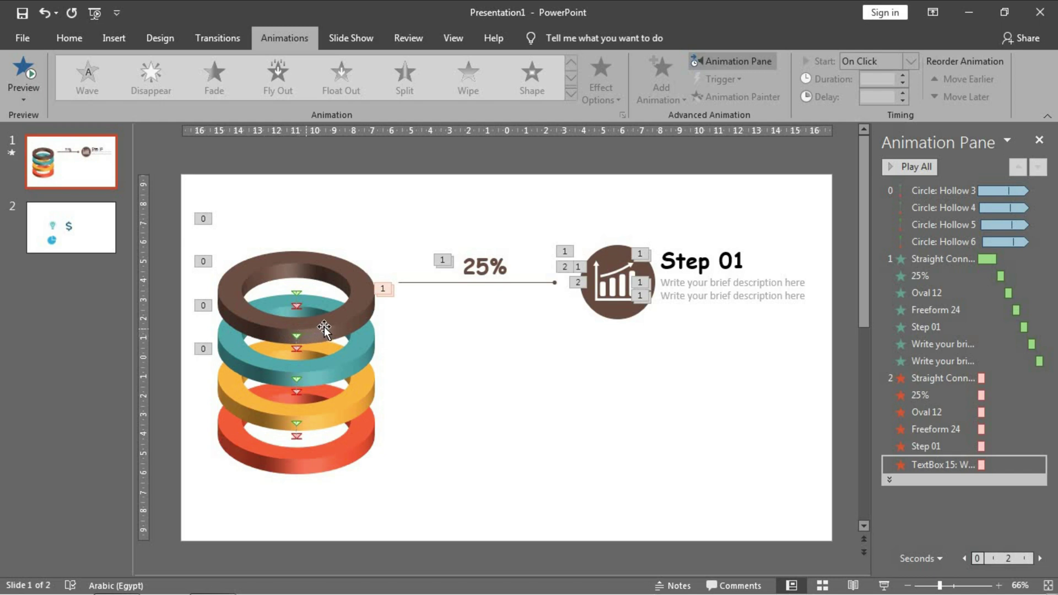
Step: Add a Teeter emphasis to the brown top ring and place it right after the connector entrance
{"action": "left_click", "coordinate": [340, 271]}
{"action": "left_click", "coordinate": [658, 79]}
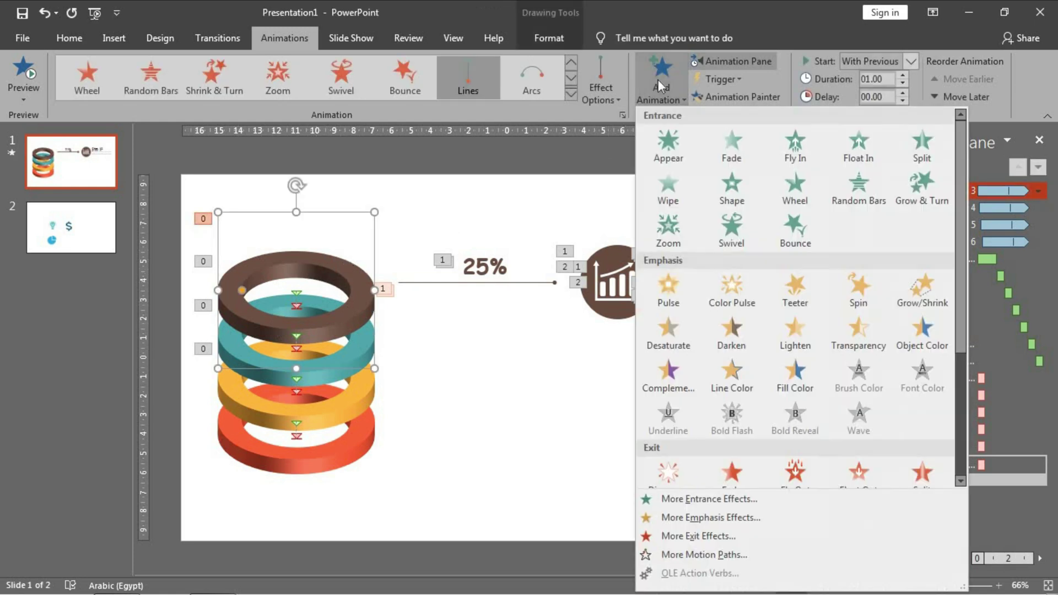
{"action": "left_click", "coordinate": [795, 303]}
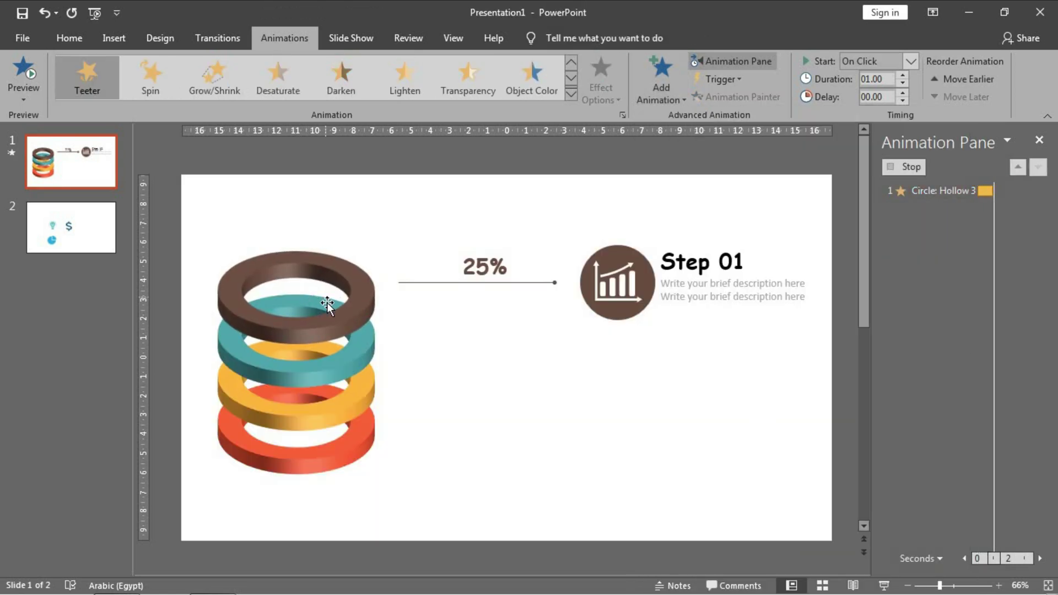
{"action": "left_click", "coordinate": [744, 414]}
{"action": "left_click", "coordinate": [958, 494]}
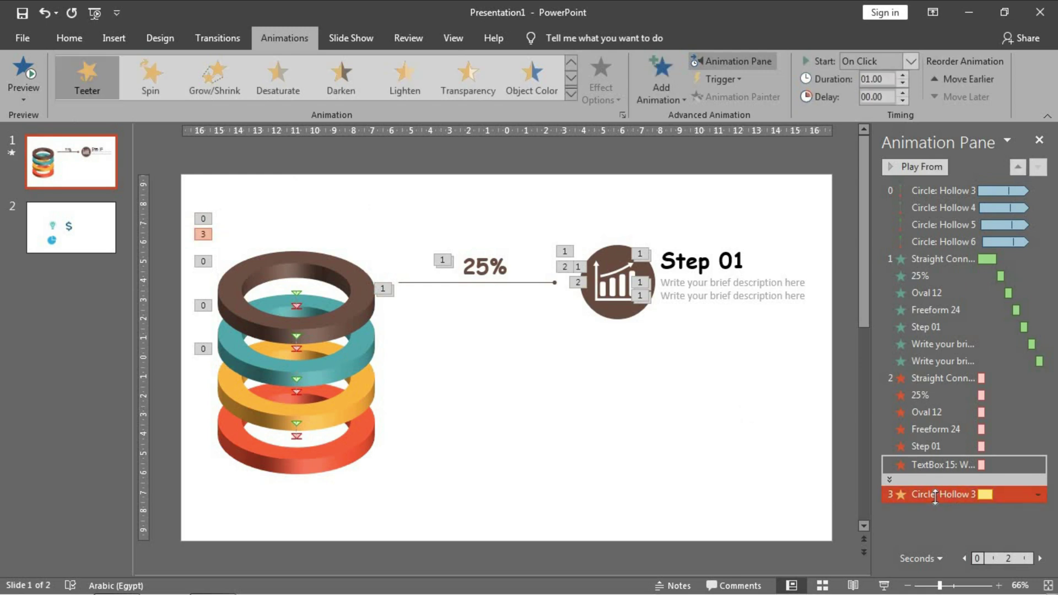
{"action": "left_click_drag", "start_coordinate": [935, 421], "coordinate": [939, 392]}
{"action": "left_click_drag", "start_coordinate": [944, 269], "coordinate": [945, 269]}
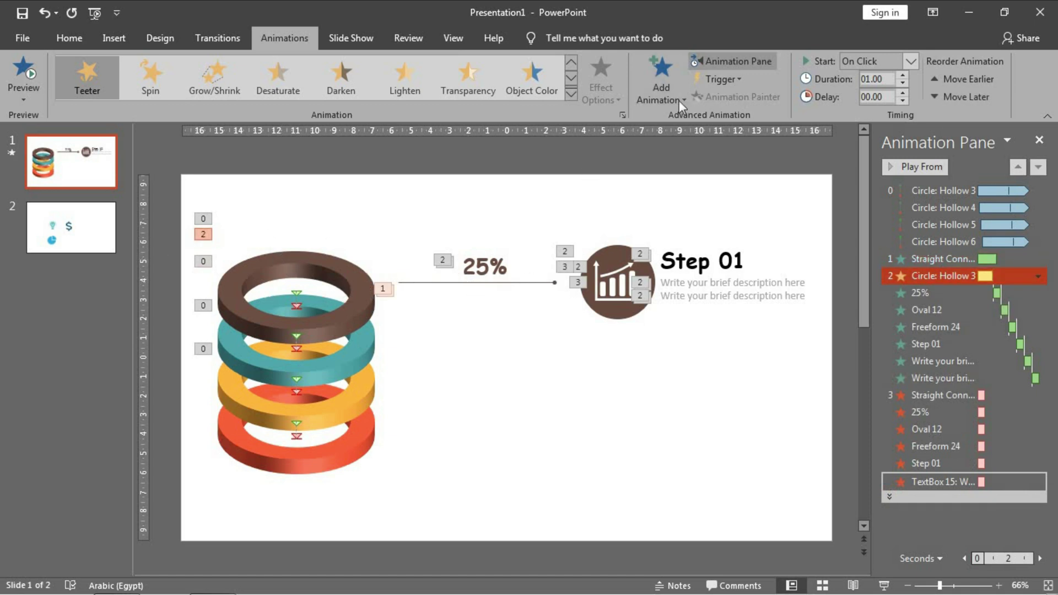
Step: Make the ring's Teeter start With Previous, last 0.5 seconds and repeat until next click
{"action": "left_click", "coordinate": [892, 62]}
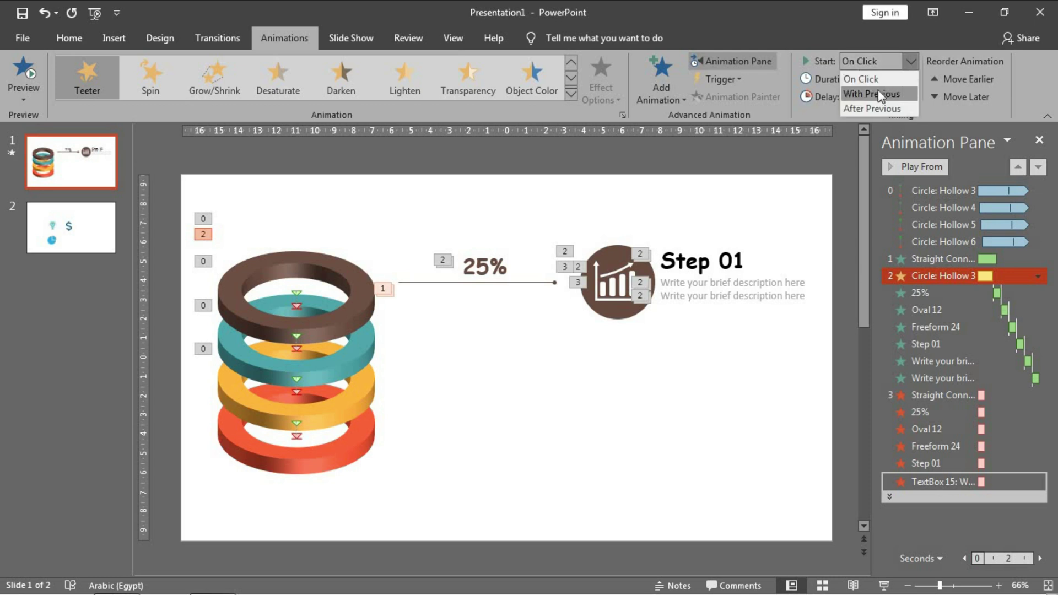
{"action": "left_click", "coordinate": [878, 91]}
{"action": "double_click", "coordinate": [921, 279]}
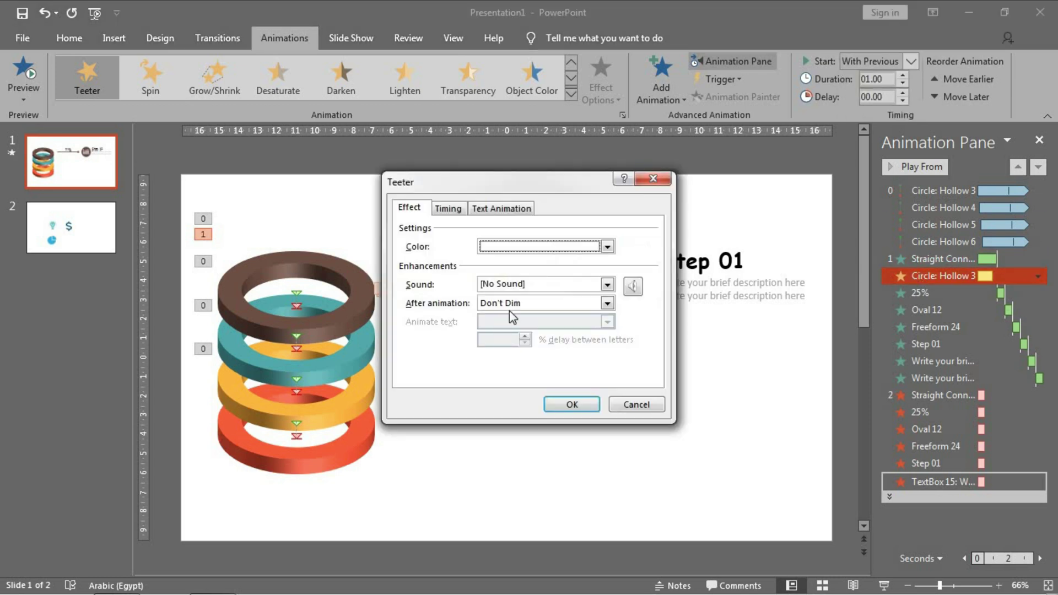
{"action": "left_click", "coordinate": [448, 210]}
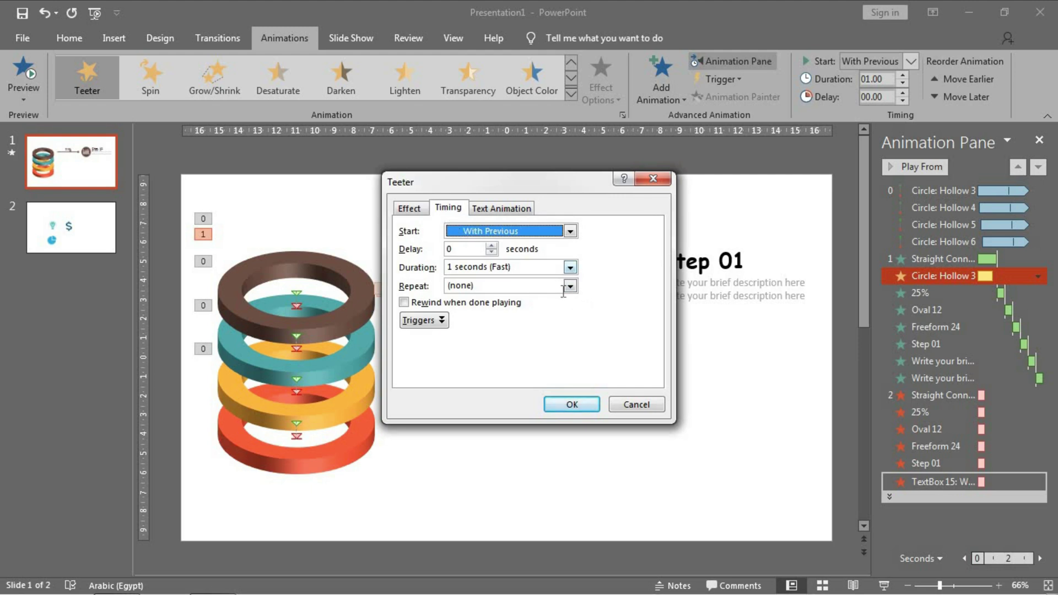
{"action": "left_click", "coordinate": [569, 267]}
{"action": "left_click", "coordinate": [521, 344]}
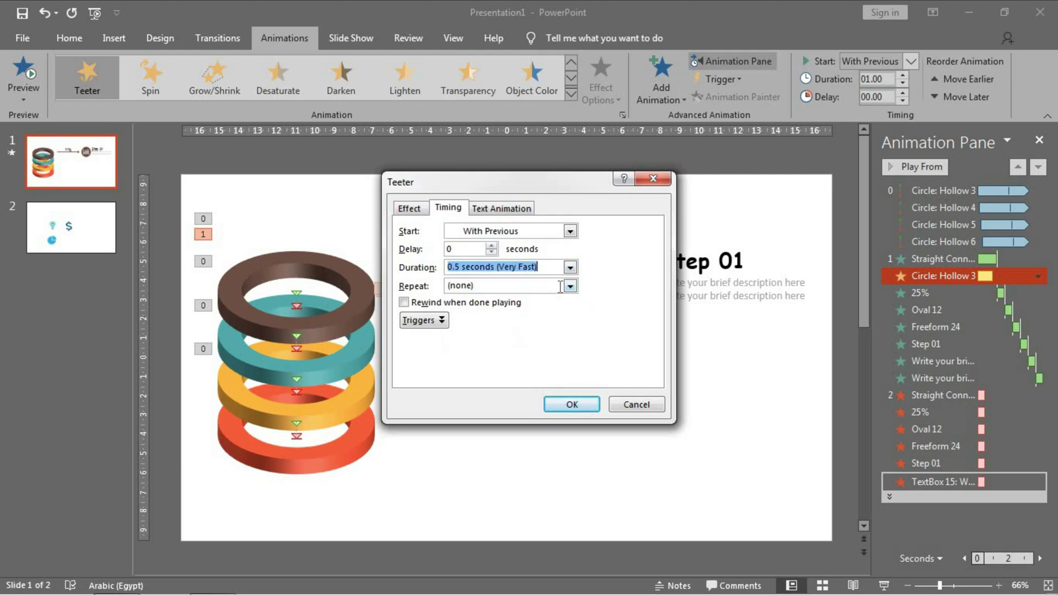
{"action": "left_click", "coordinate": [570, 286]}
{"action": "left_click", "coordinate": [492, 370]}
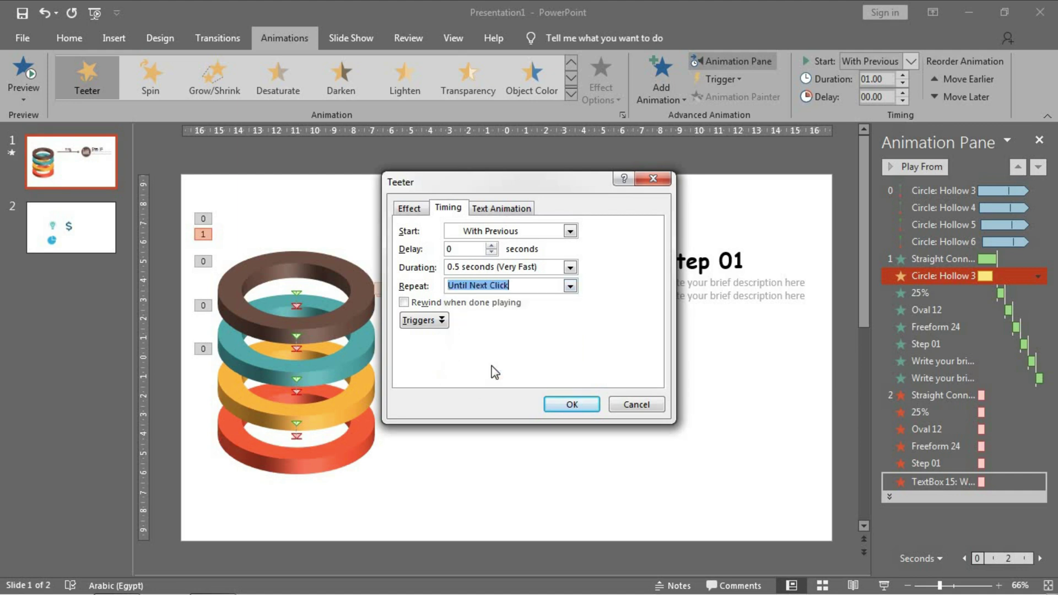
{"action": "left_click", "coordinate": [571, 404]}
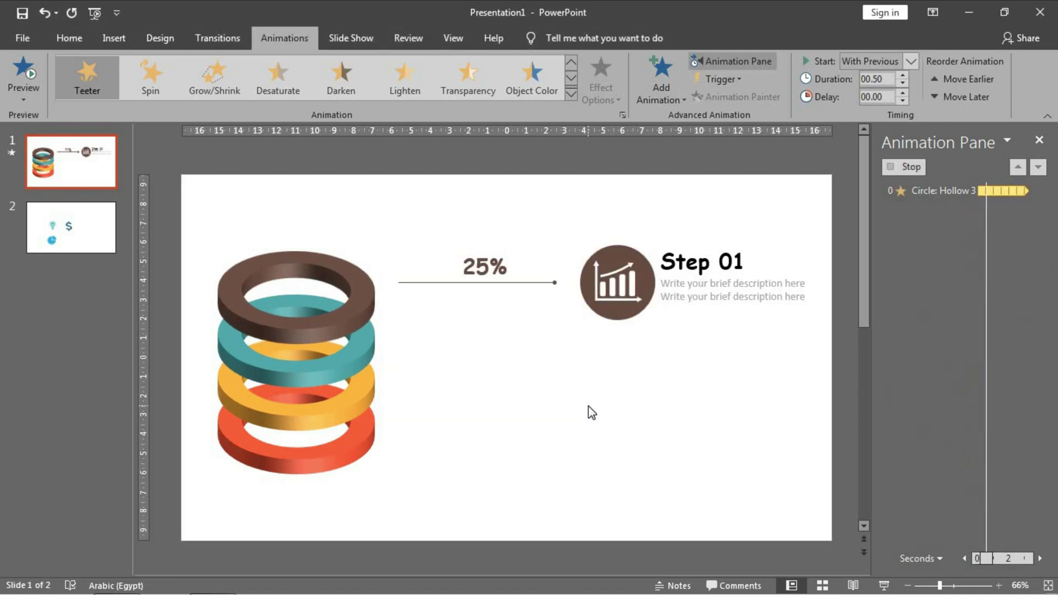
{"action": "left_click", "coordinate": [808, 472]}
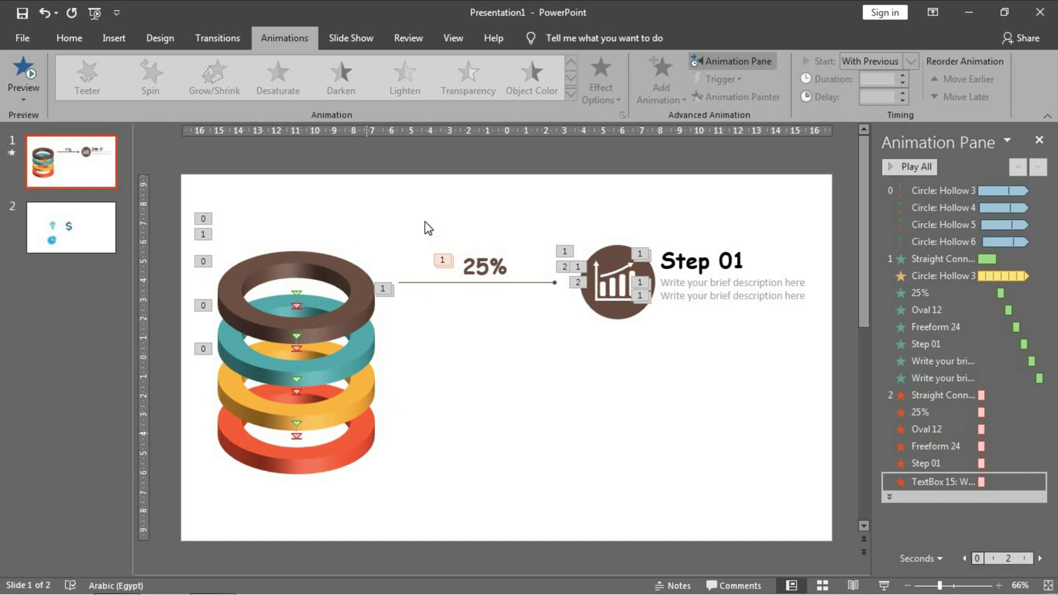
Step: Duplicate the step-one callout with Ctrl+D and position the copy just below the original
{"action": "left_click_drag", "start_coordinate": [350, 163], "coordinate": [861, 364]}
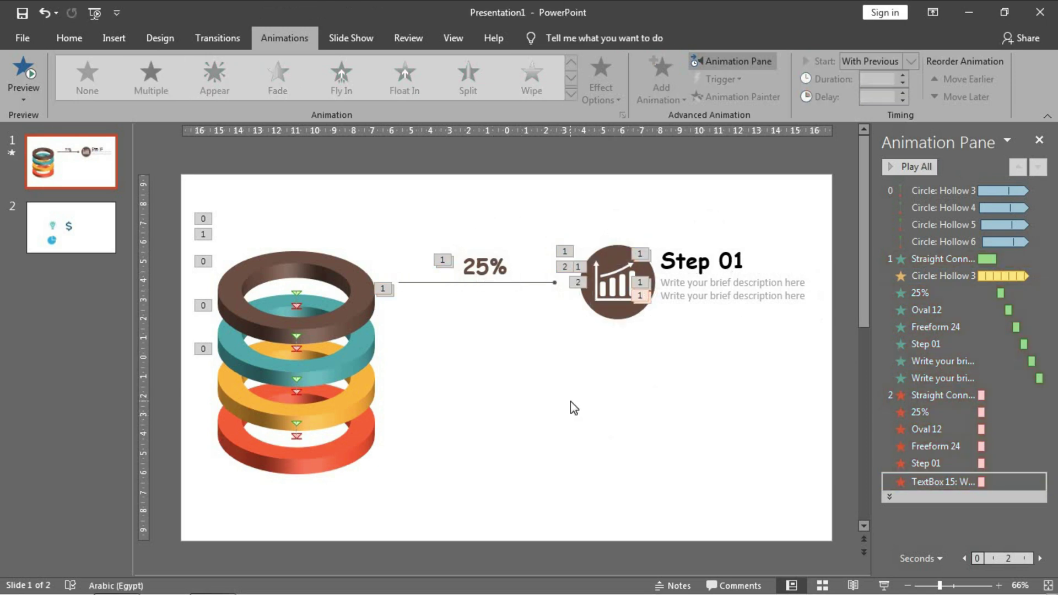
{"action": "key", "text": "ctrl+d"}
{"action": "left_click_drag", "start_coordinate": [634, 326], "coordinate": [618, 420]}
{"action": "left_click", "coordinate": [557, 493]}
{"action": "left_click", "coordinate": [480, 361]}
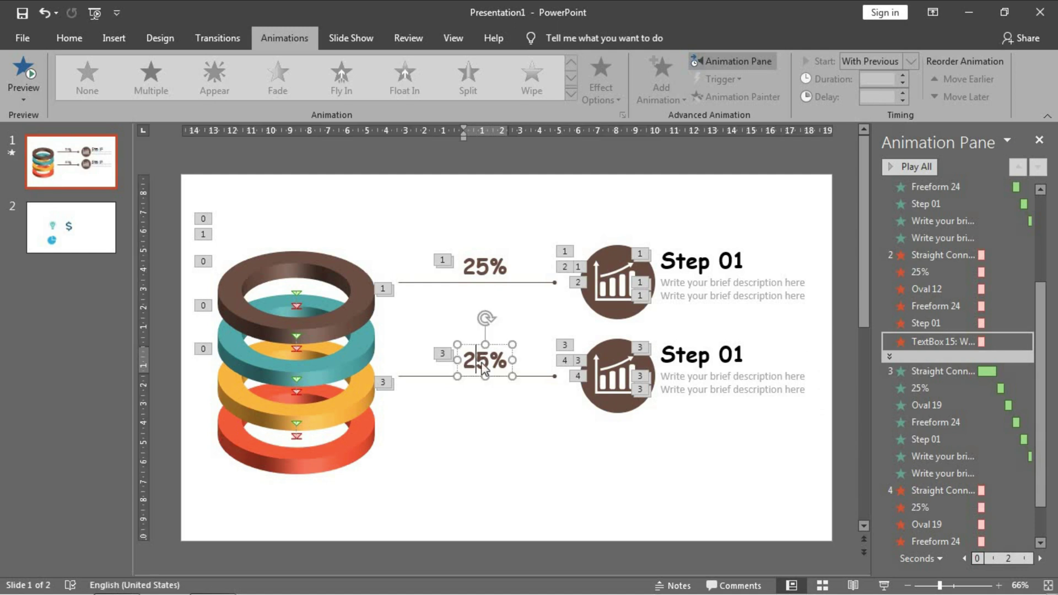
{"action": "left_click", "coordinate": [377, 492]}
{"action": "left_click_drag", "start_coordinate": [377, 492], "coordinate": [831, 302]}
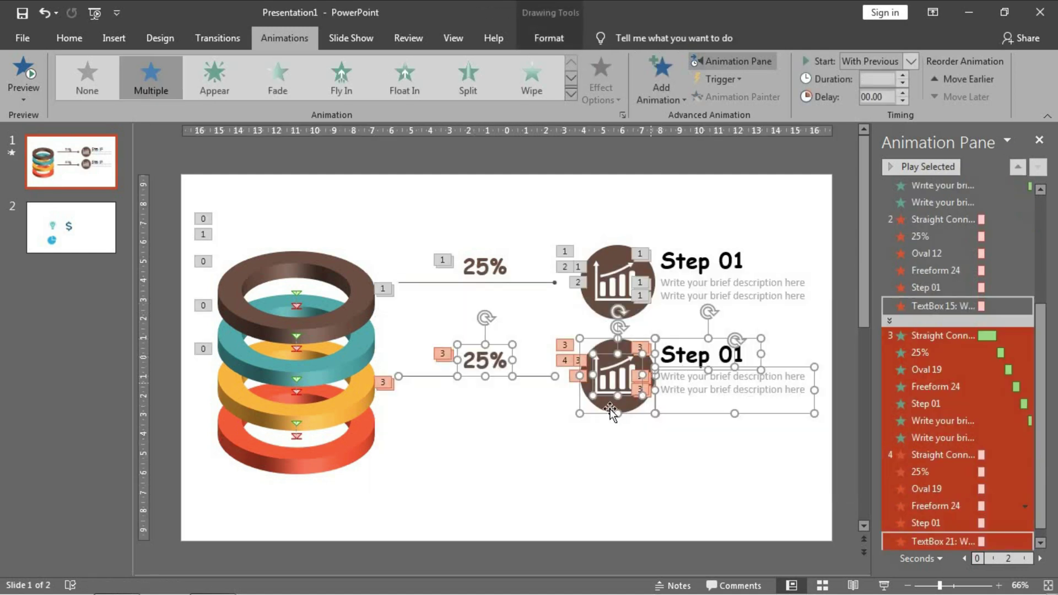
{"action": "mouse_move", "coordinate": [604, 408]}
{"action": "left_mouse_down"}
{"action": "mouse_move", "coordinate": [610, 387]}
{"action": "mouse_move", "coordinate": [601, 395]}
{"action": "left_mouse_up"}
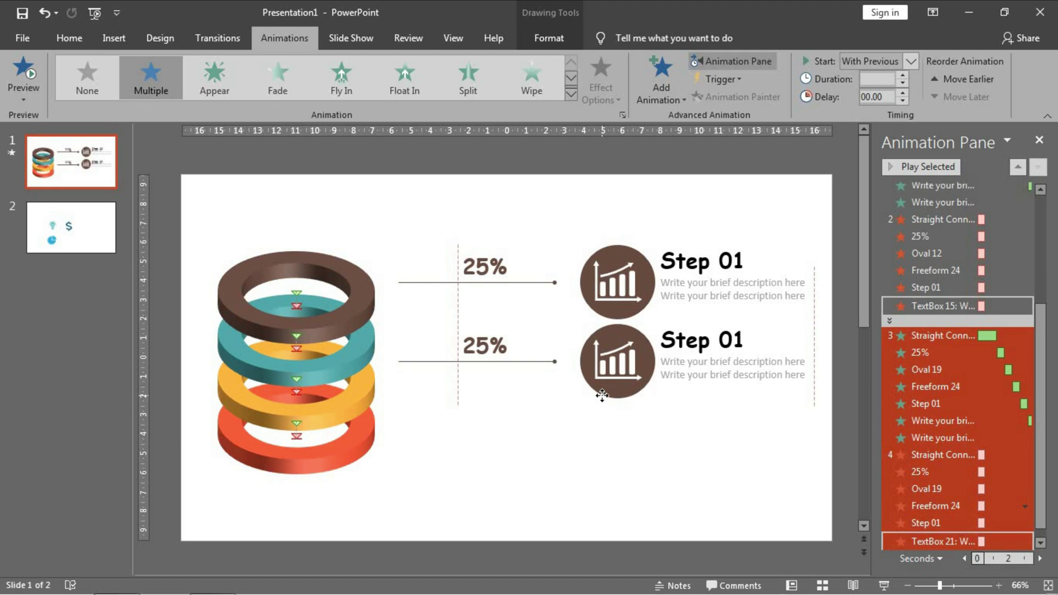
Step: Change the lower callout's label from 25% to 50% and its title to Step 02
{"action": "double_click", "coordinate": [485, 346]}
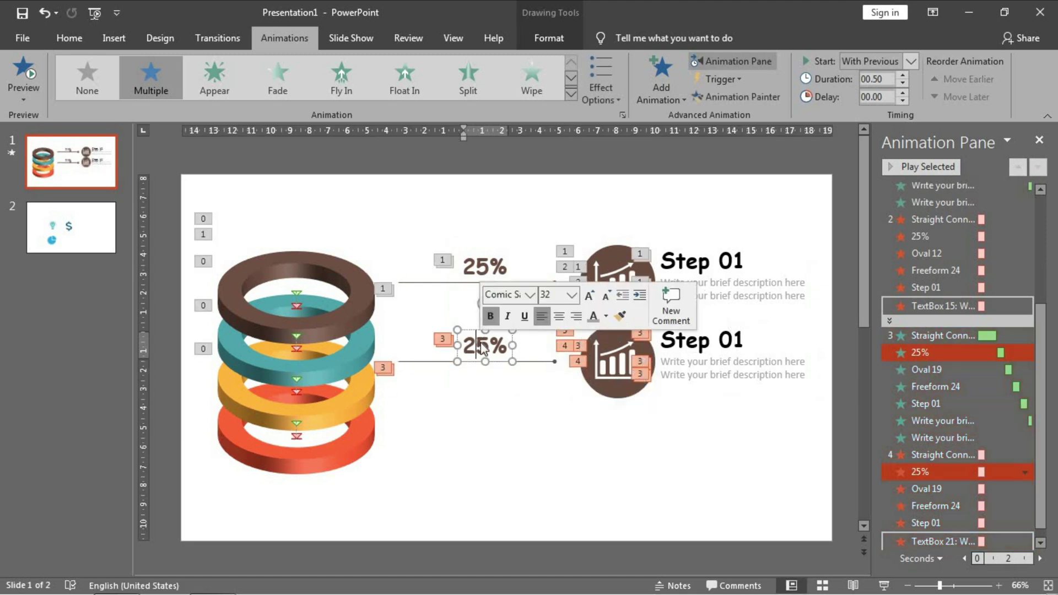
{"action": "type", "text": "50"}
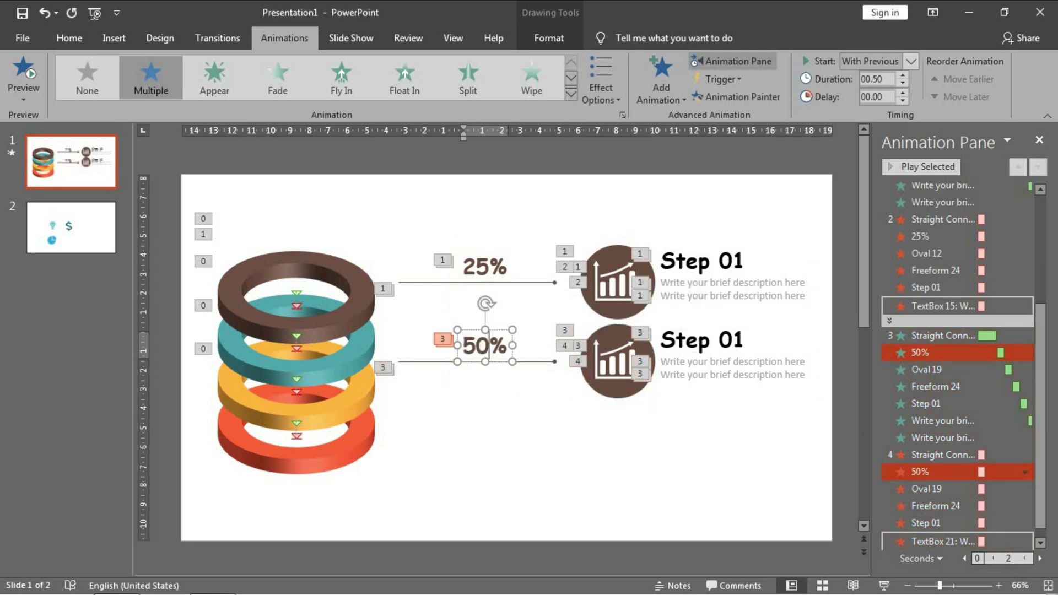
{"action": "double_click", "coordinate": [738, 341]}
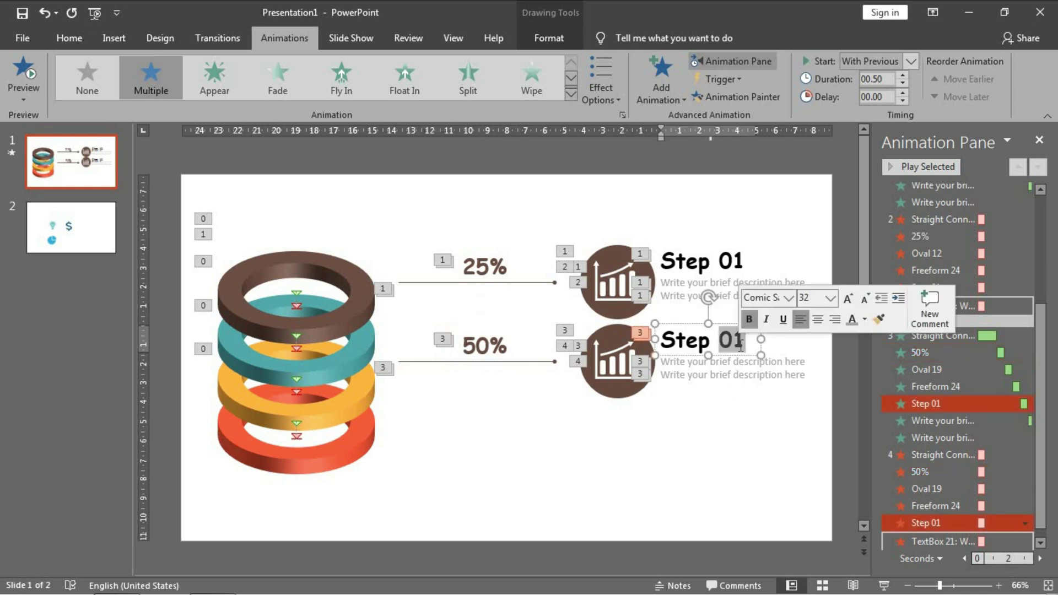
{"action": "type", "text": "02"}
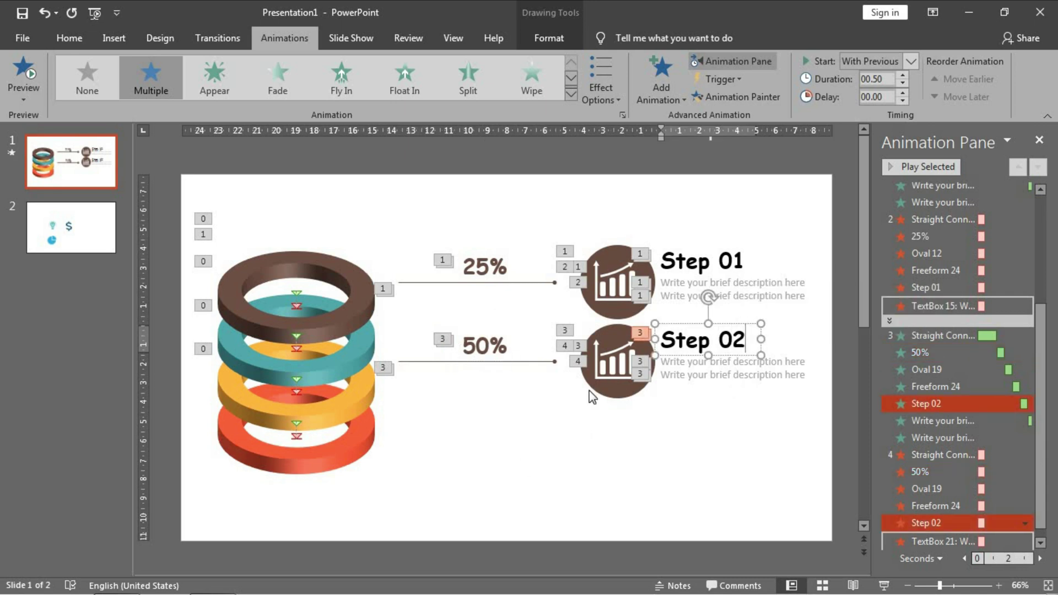
{"action": "left_click", "coordinate": [610, 372]}
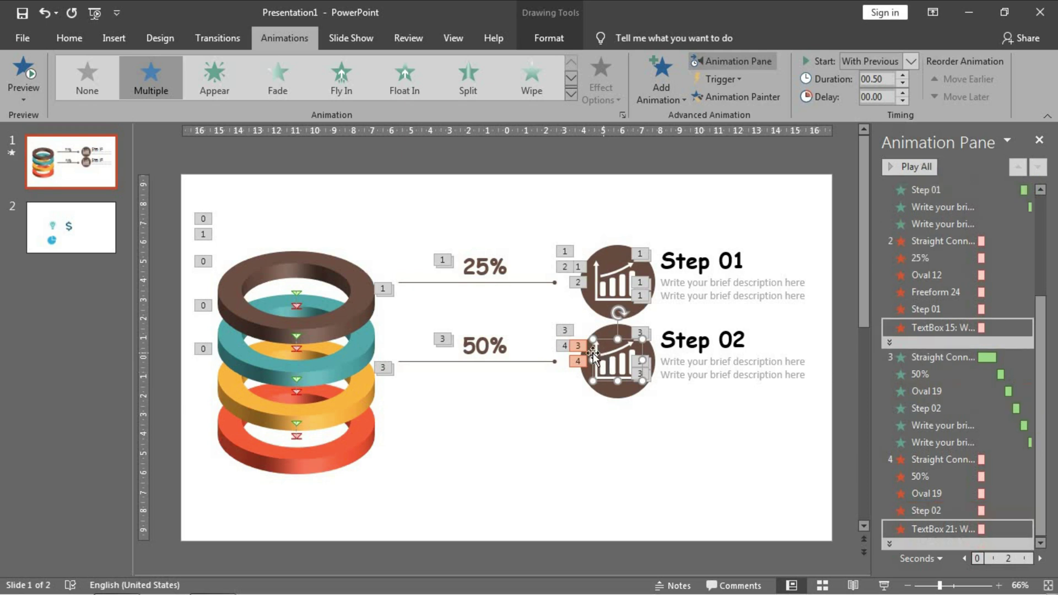
Step: Move the dollar icon from slide 2 onto slide 1, shrunk into the Step 02 circle
{"action": "left_click", "coordinate": [107, 243]}
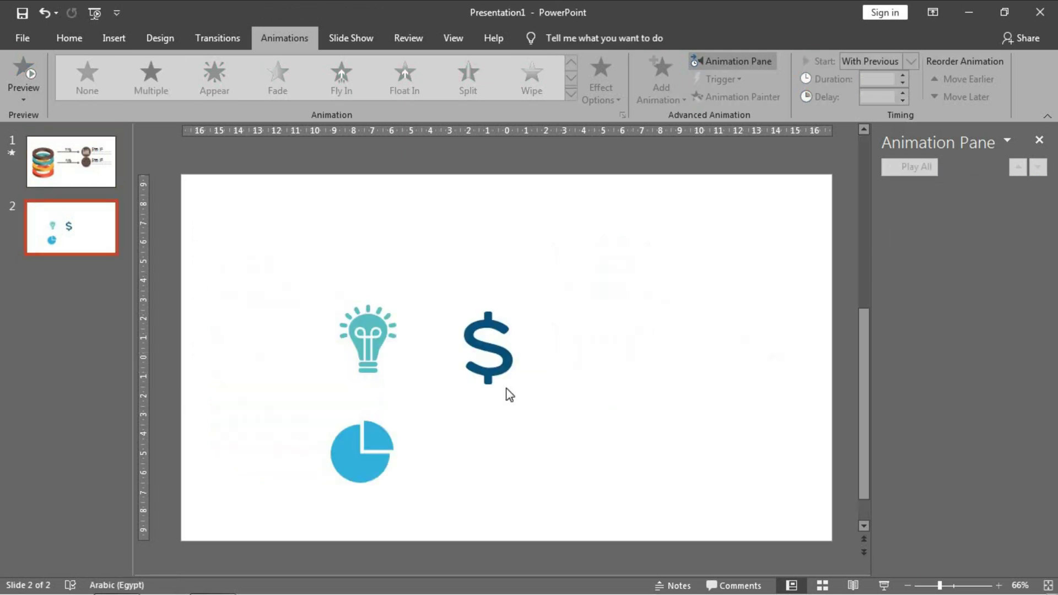
{"action": "left_click", "coordinate": [492, 346]}
{"action": "key", "text": "ctrl+x"}
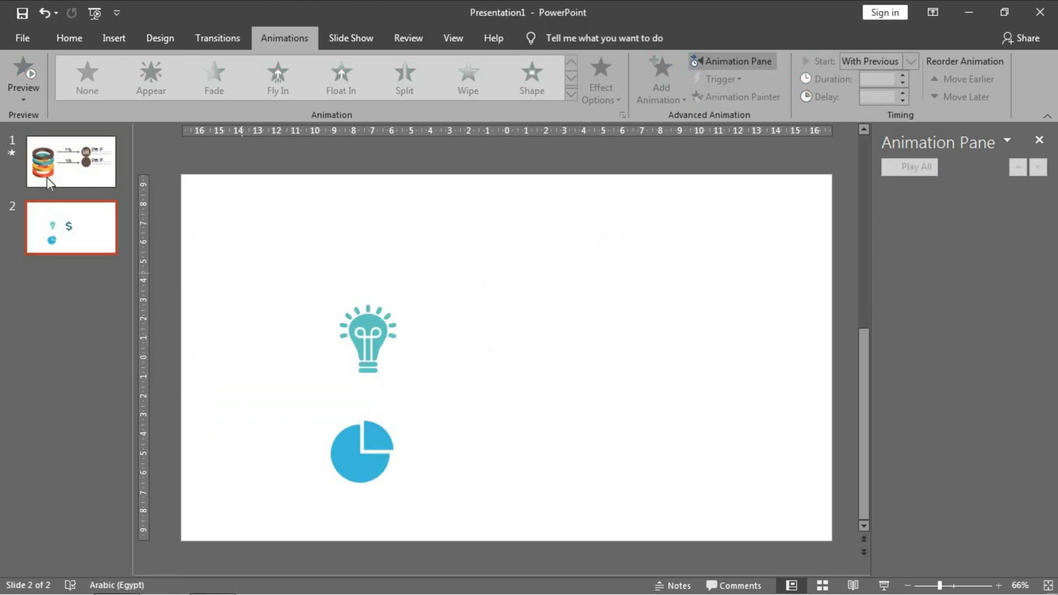
{"action": "left_click", "coordinate": [68, 167]}
{"action": "key", "text": "ctrl+v"}
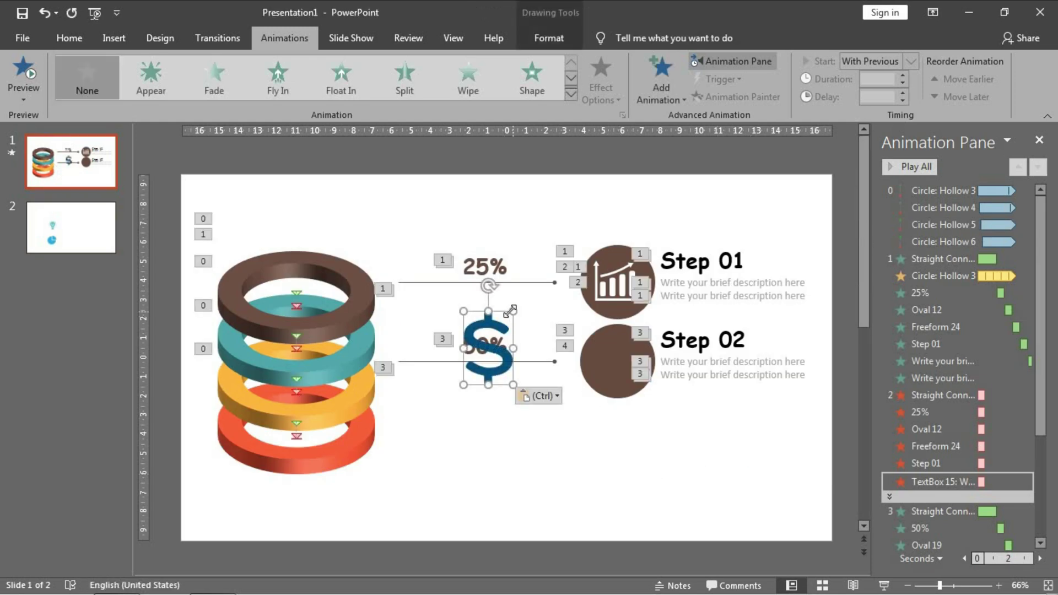
{"action": "left_click_drag", "start_coordinate": [513, 312], "coordinate": [613, 364]}
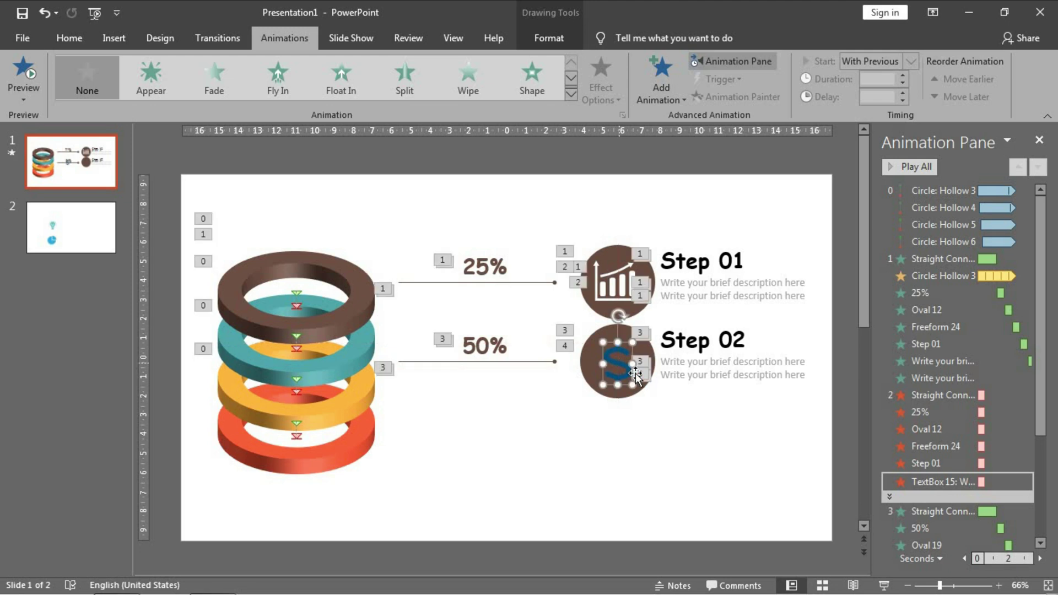
Step: Centre the dollar icon horizontally and vertically on the Step 02 brown circle
{"action": "left_click", "coordinate": [585, 372], "text": "shift"}
{"action": "left_click", "coordinate": [559, 39]}
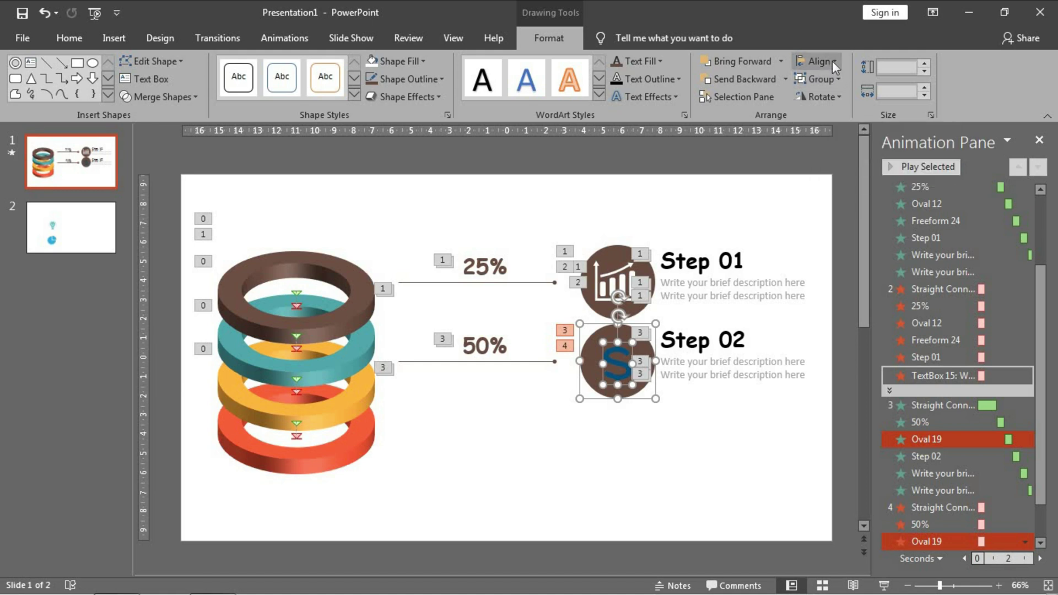
{"action": "left_click", "coordinate": [831, 61]}
{"action": "left_click", "coordinate": [834, 99]}
{"action": "left_click", "coordinate": [818, 61]}
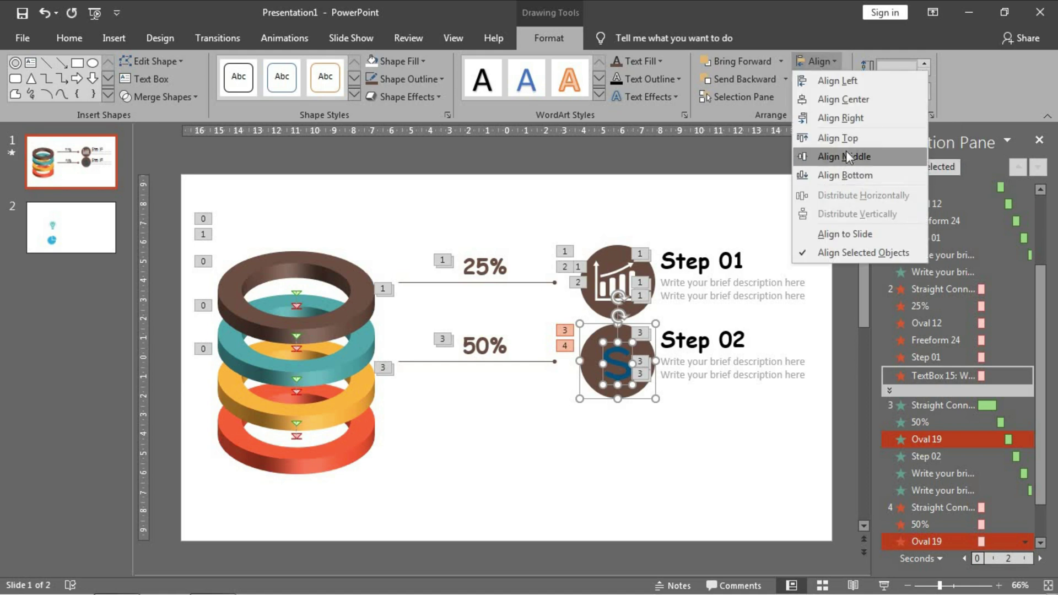
{"action": "left_click", "coordinate": [843, 156]}
{"action": "left_click", "coordinate": [826, 63]}
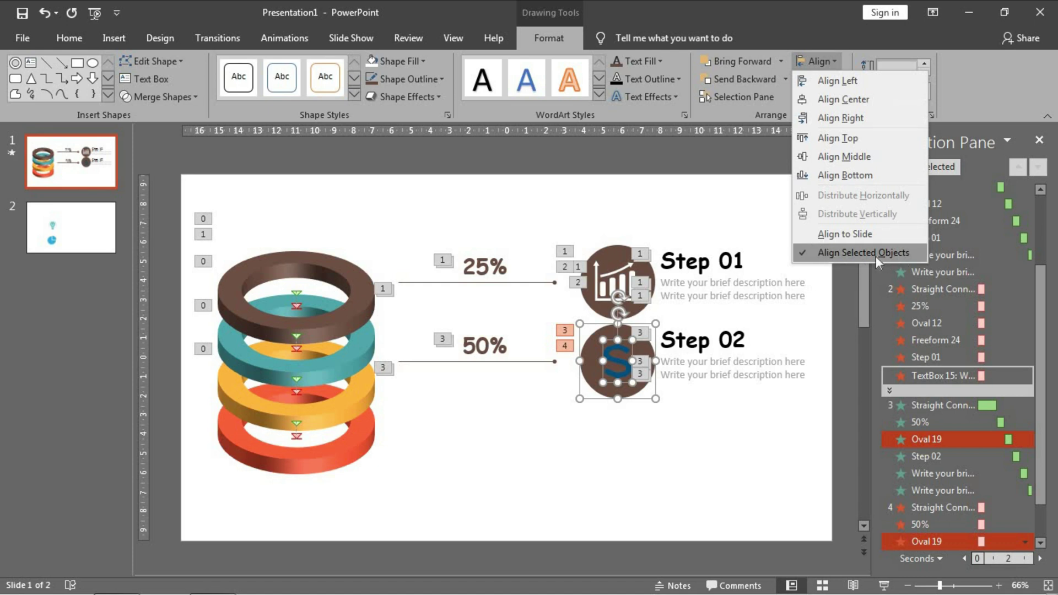
{"action": "left_click", "coordinate": [517, 471]}
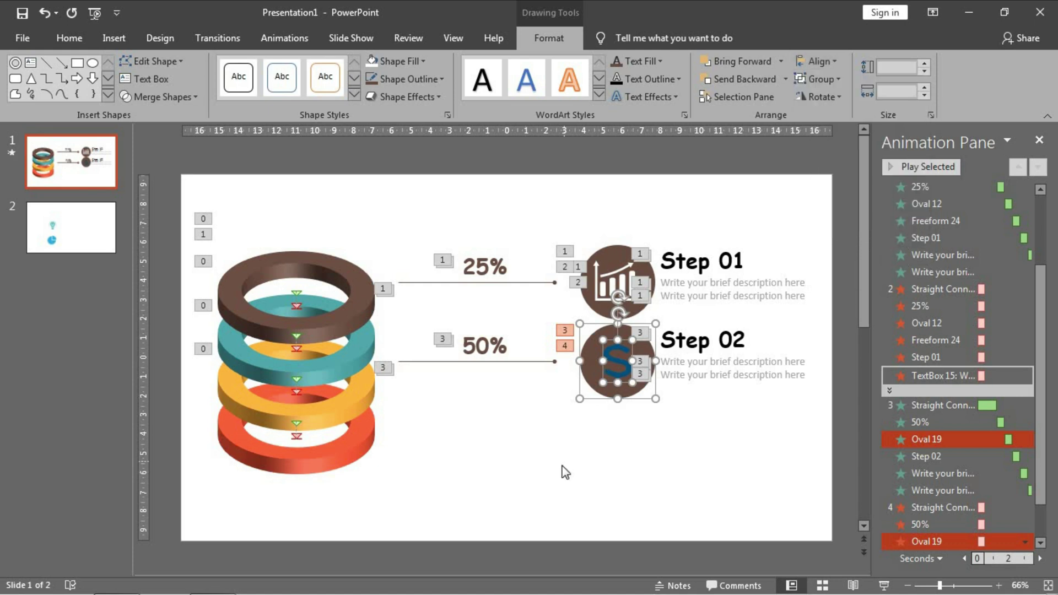
{"action": "left_click", "coordinate": [566, 472]}
Step: Fill the dollar icon white
{"action": "left_click", "coordinate": [602, 362]}
{"action": "left_click", "coordinate": [613, 363]}
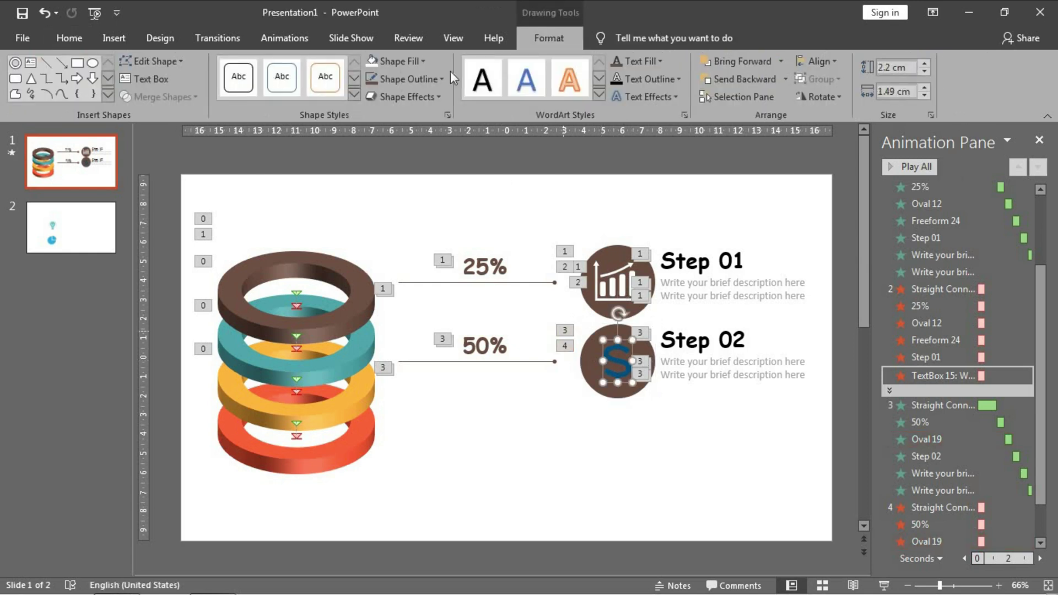
{"action": "left_click", "coordinate": [378, 62]}
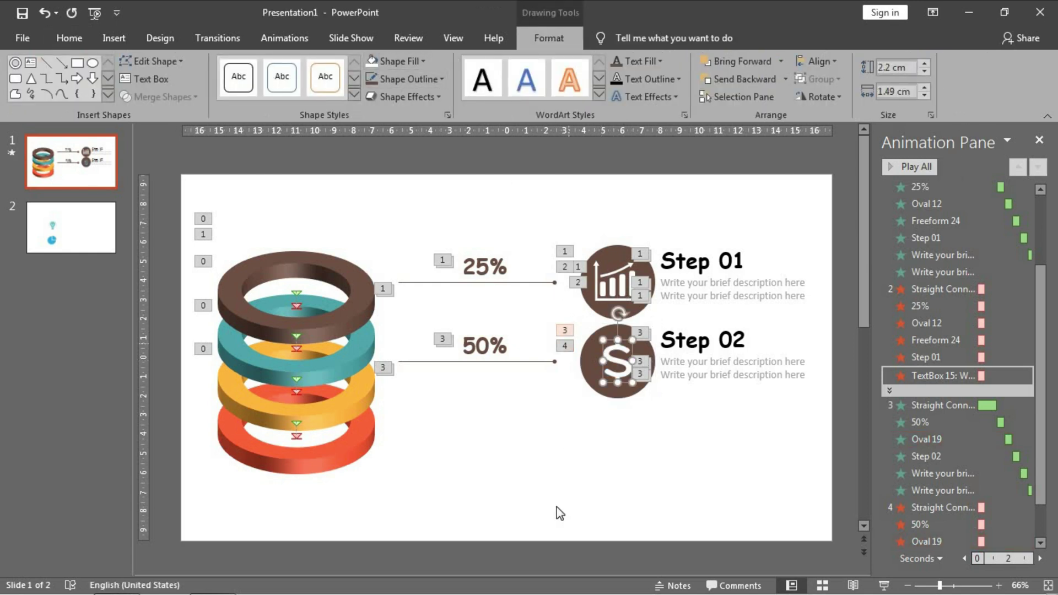
{"action": "left_click", "coordinate": [558, 507]}
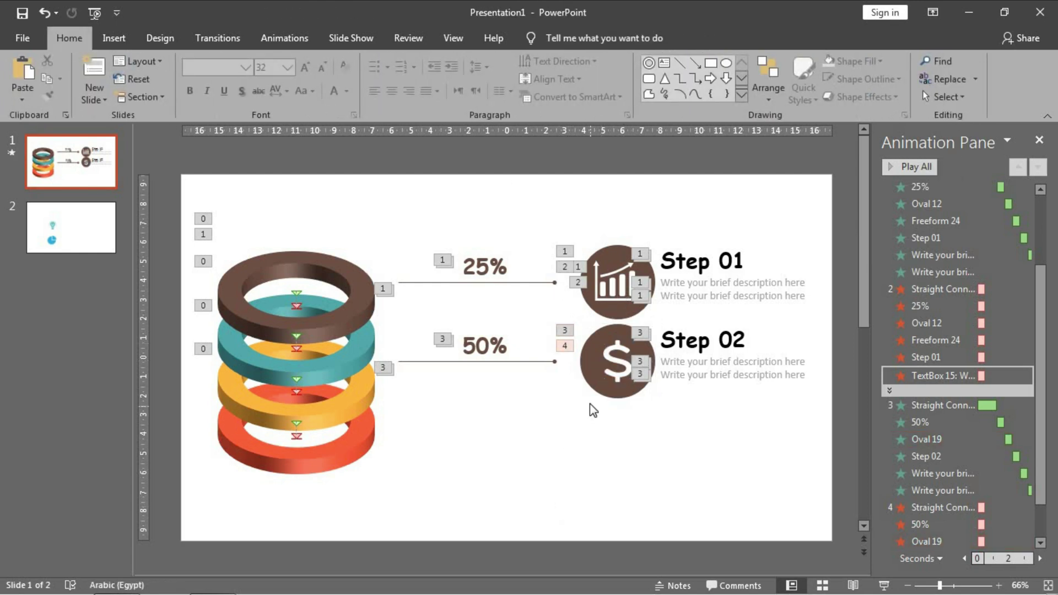
{"action": "left_click", "coordinate": [623, 356]}
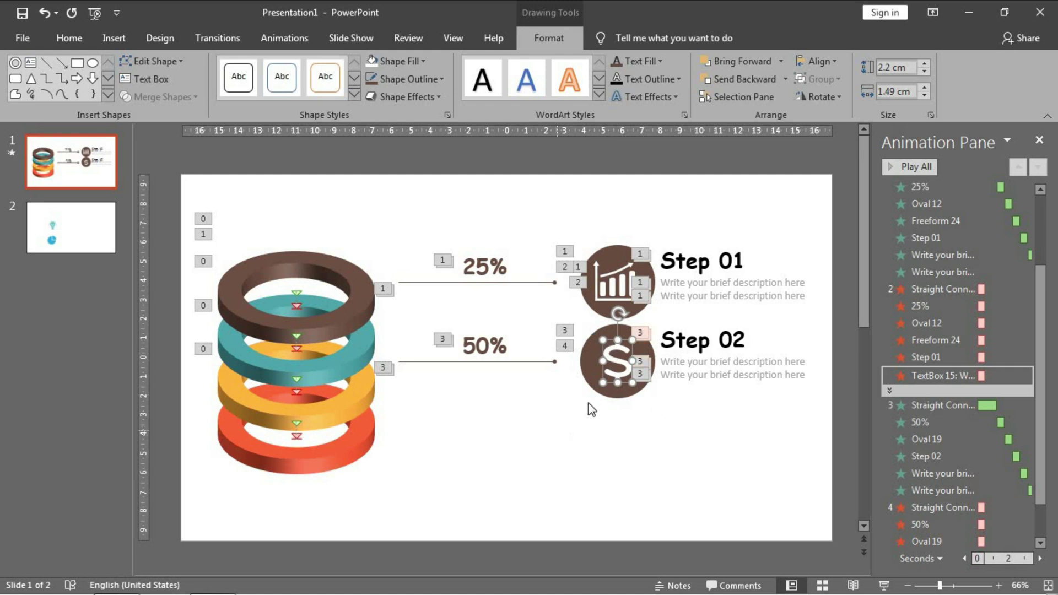
{"action": "left_click", "coordinate": [591, 439]}
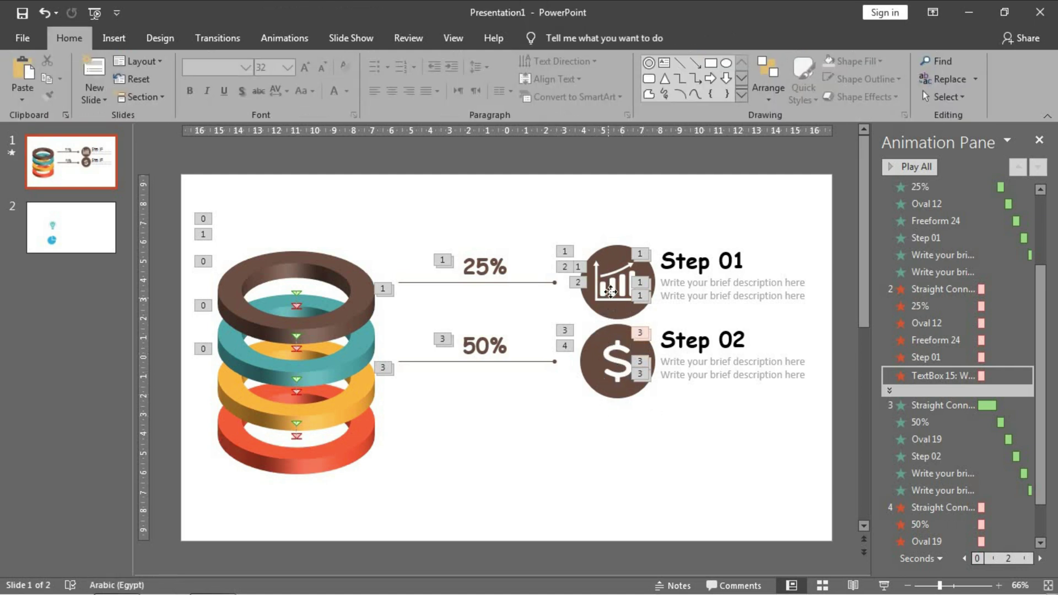
{"action": "left_click", "coordinate": [610, 292]}
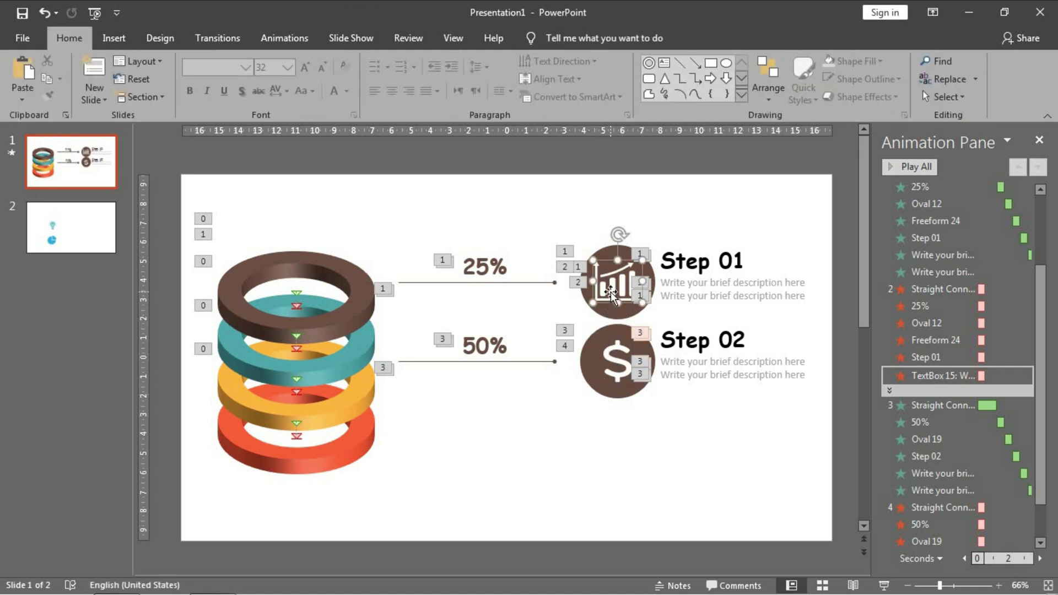
Step: Copy the Step 01 chart icon's animations onto the dollar icon with Animation Painter
{"action": "left_click", "coordinate": [263, 36]}
{"action": "left_click", "coordinate": [750, 101]}
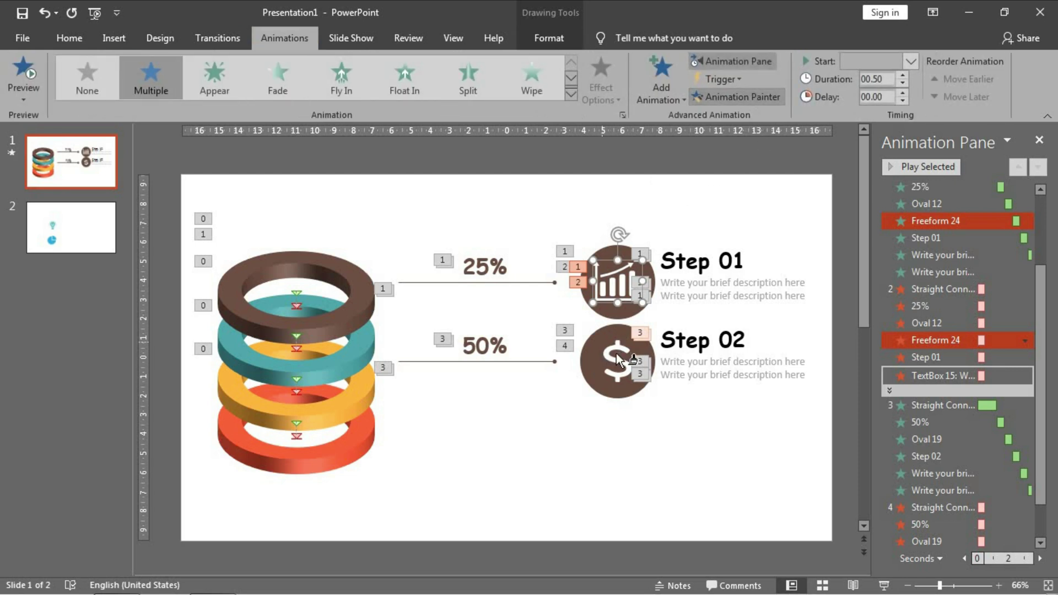
{"action": "left_click", "coordinate": [616, 359]}
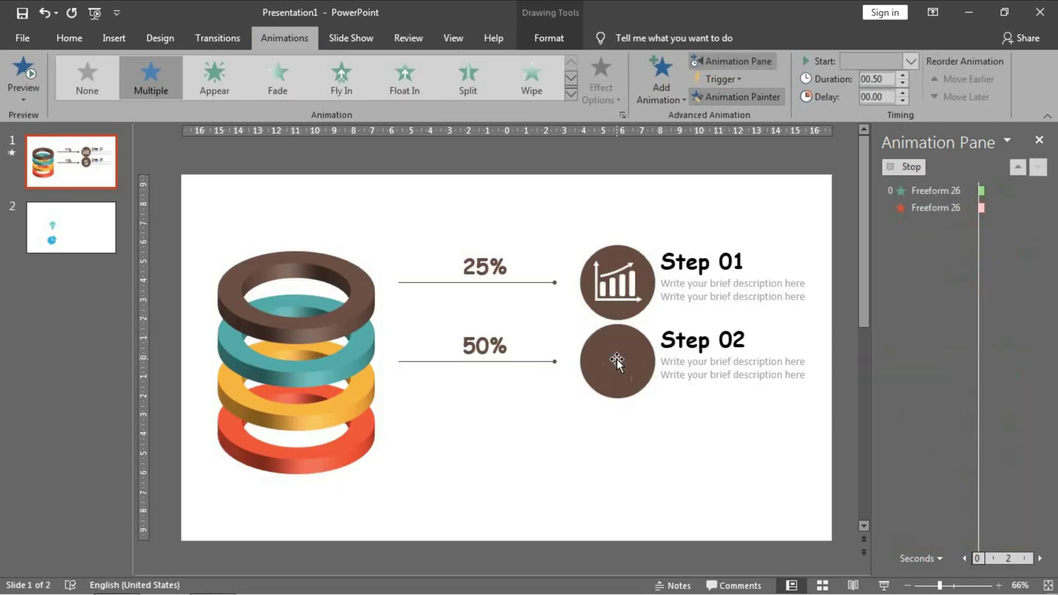
{"action": "left_click", "coordinate": [604, 453]}
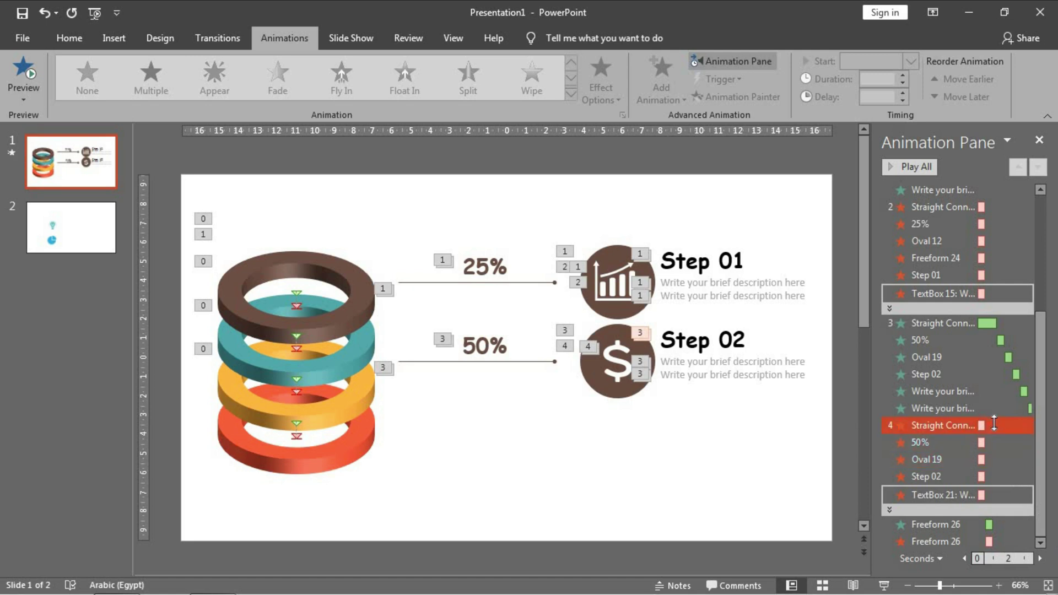
Step: Move the dollar icon's Freeform 26 entrance right after Oval 19 and start it With Previous
{"action": "left_click", "coordinate": [936, 528]}
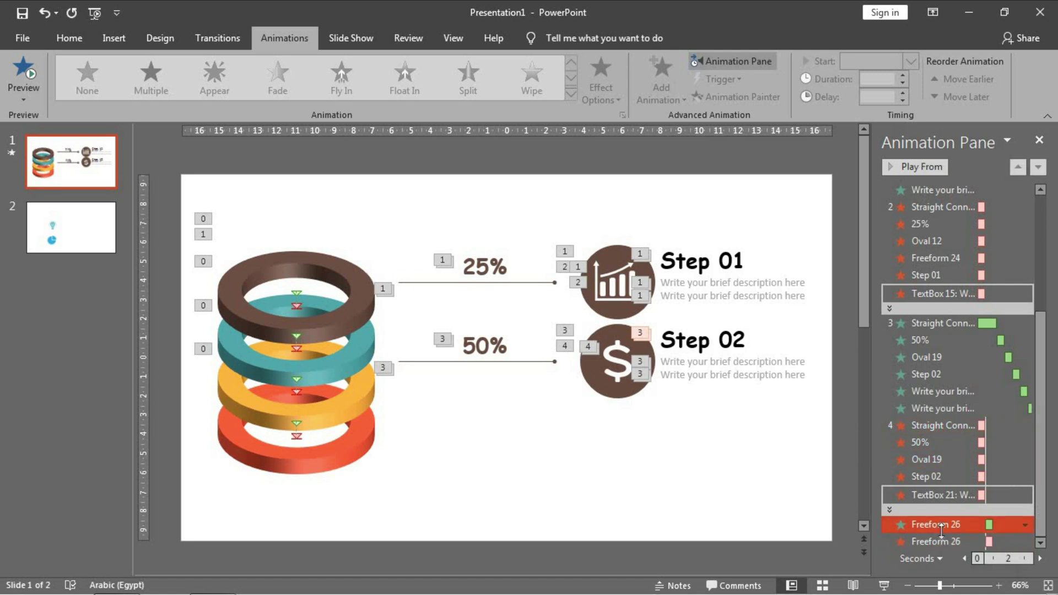
{"action": "left_click_drag", "start_coordinate": [932, 529], "coordinate": [933, 513]}
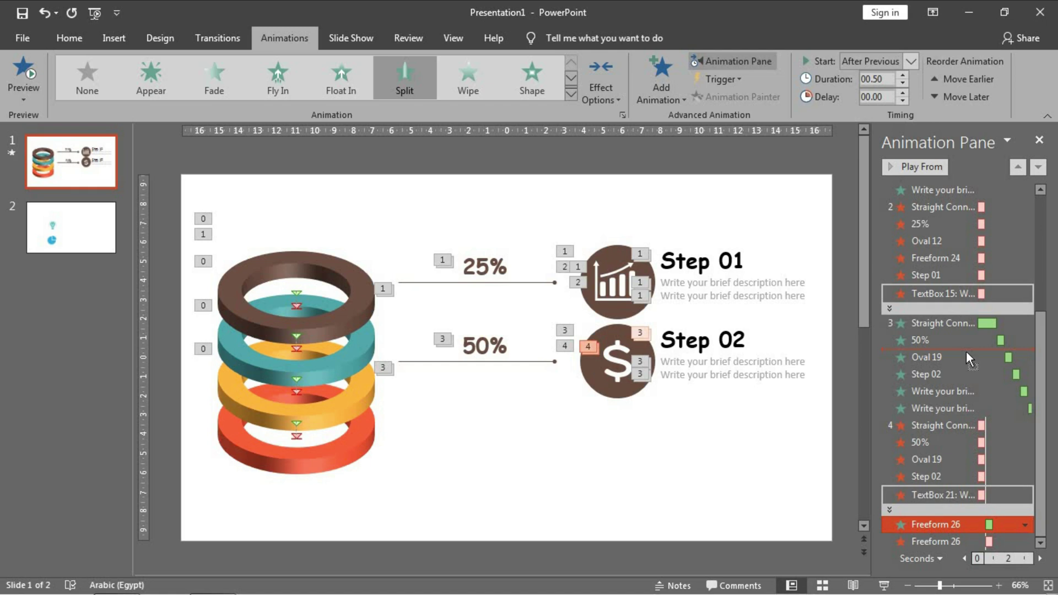
{"action": "left_click_drag", "start_coordinate": [966, 359], "coordinate": [966, 359]}
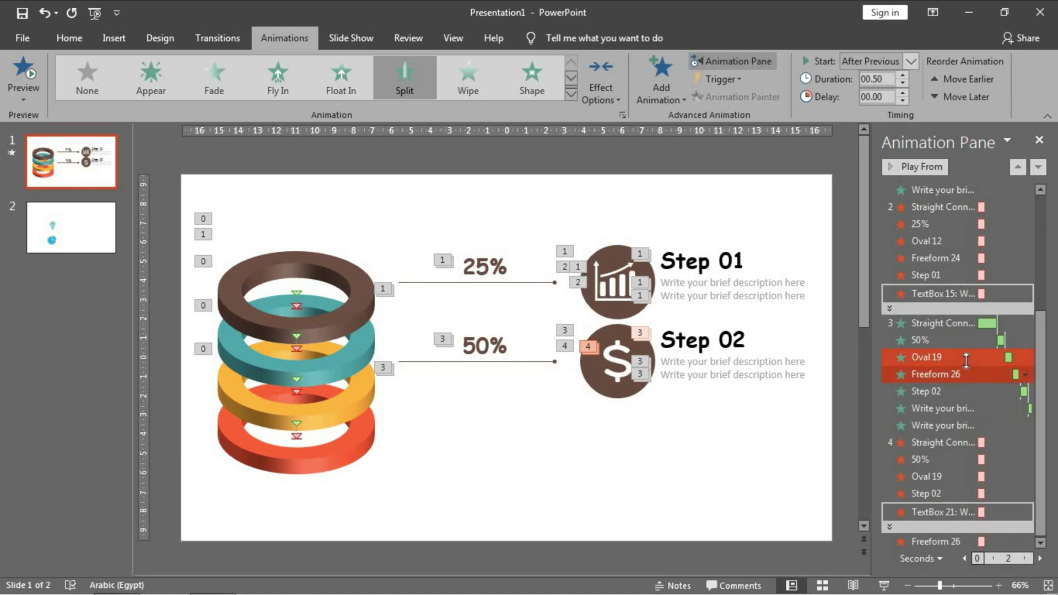
{"action": "left_click", "coordinate": [912, 61]}
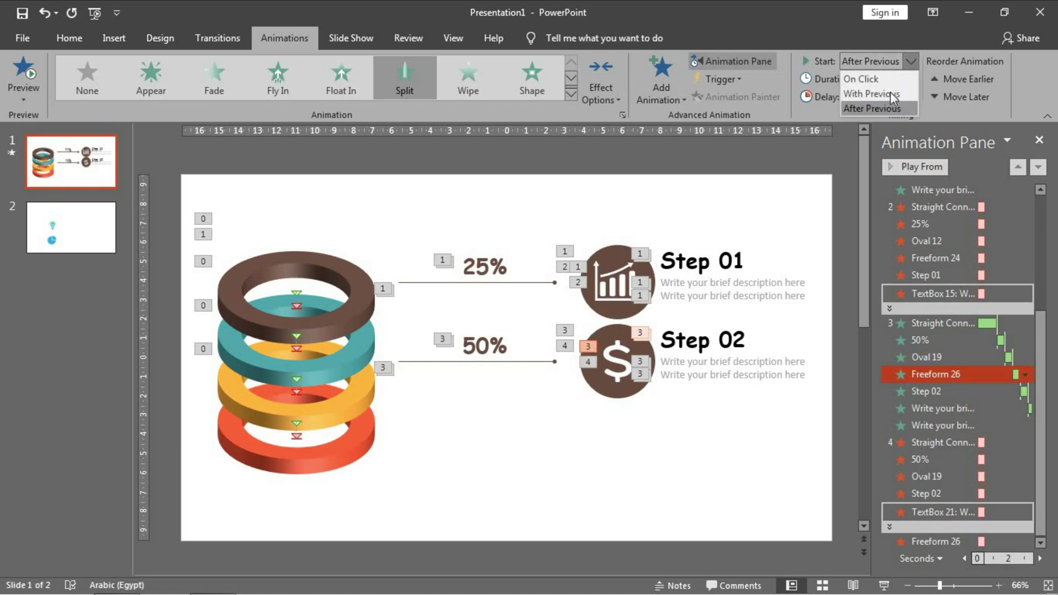
{"action": "left_click", "coordinate": [890, 92]}
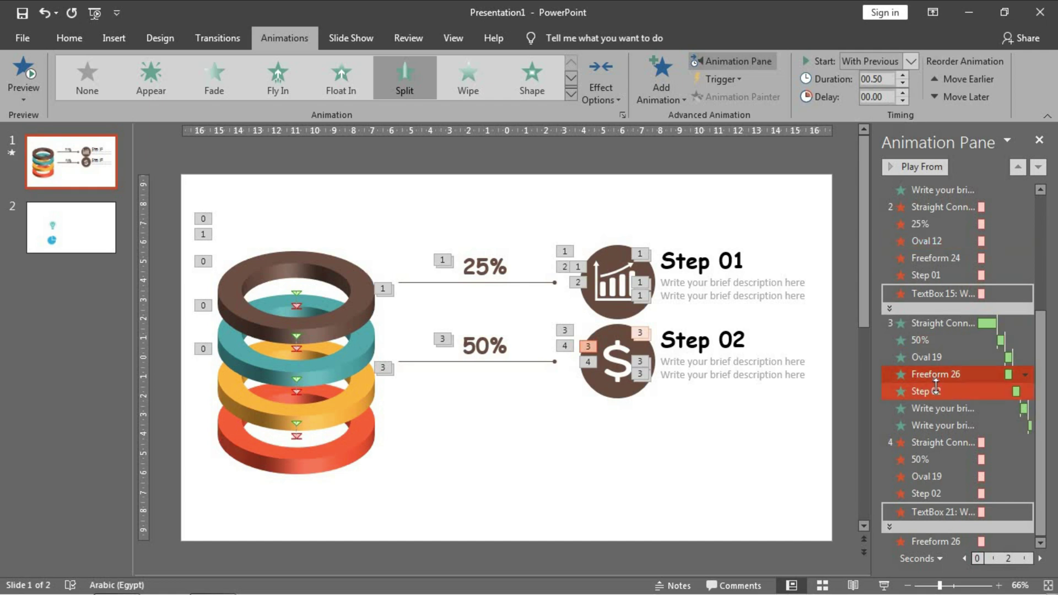
{"action": "scroll", "coordinate": [935, 385], "scroll_direction": "up", "scroll_amount": 4}
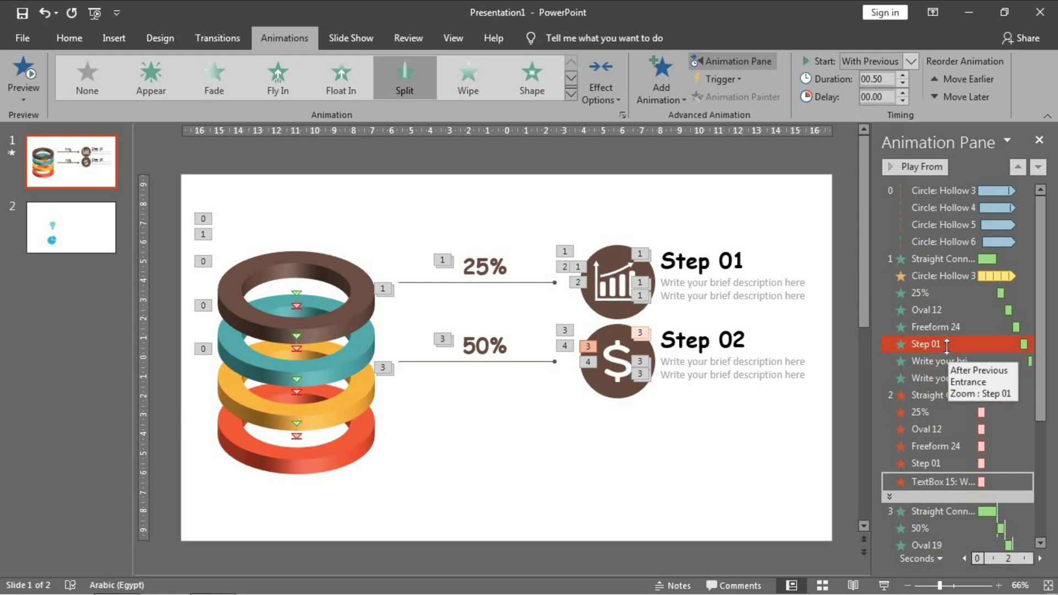
Step: Set the Step 01 chart icon's Freeform 24 entrance to start With Previous
{"action": "left_click", "coordinate": [931, 328]}
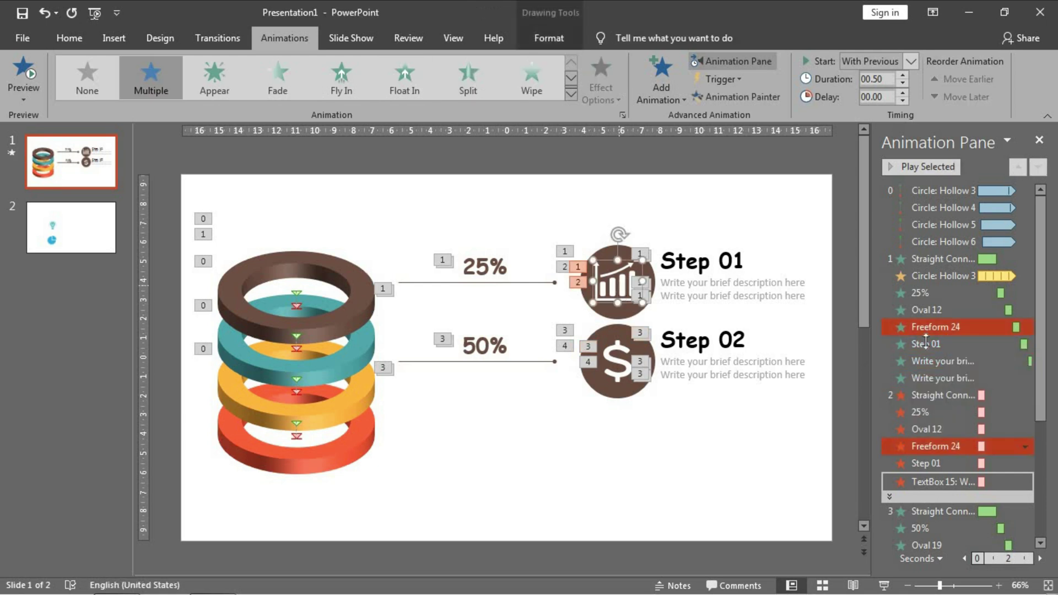
{"action": "left_click", "coordinate": [957, 327]}
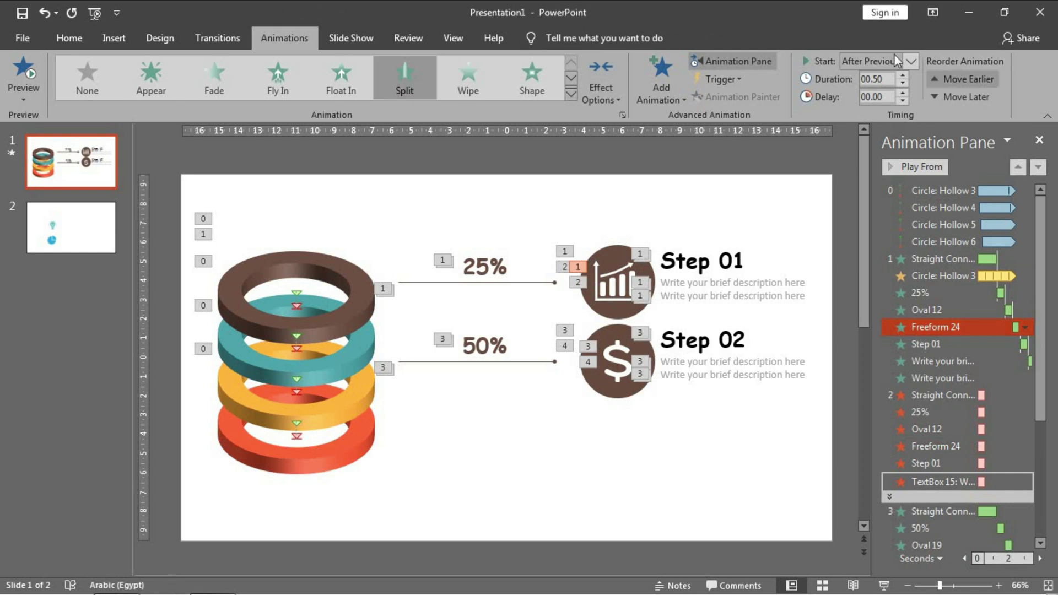
{"action": "left_click", "coordinate": [911, 61]}
{"action": "left_click", "coordinate": [894, 88]}
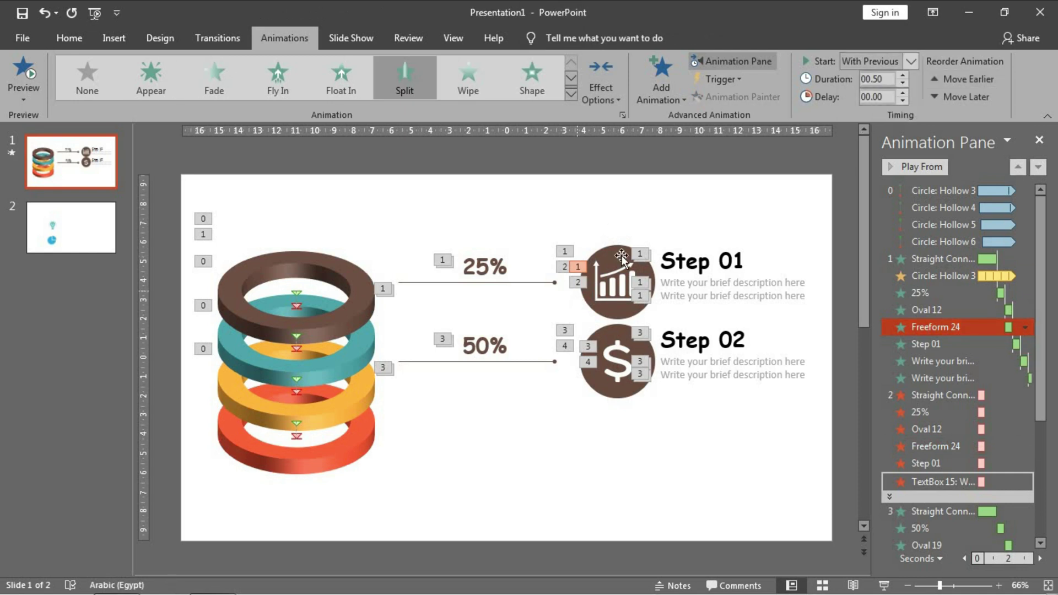
{"action": "left_click", "coordinate": [622, 253]}
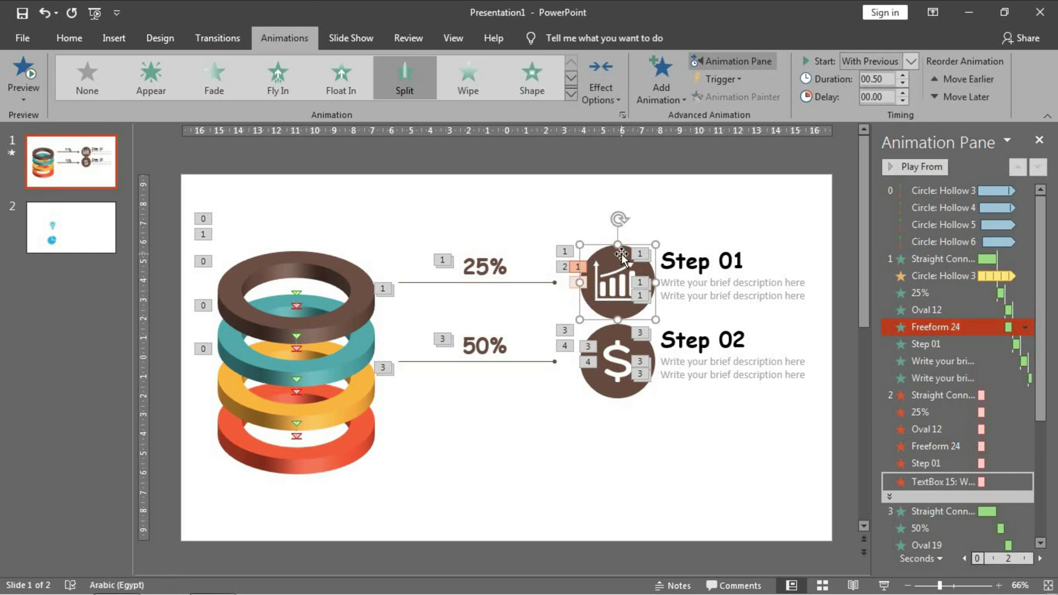
{"action": "left_click", "coordinate": [606, 504]}
{"action": "scroll", "coordinate": [610, 458], "scroll_direction": "down", "scroll_amount": 1}
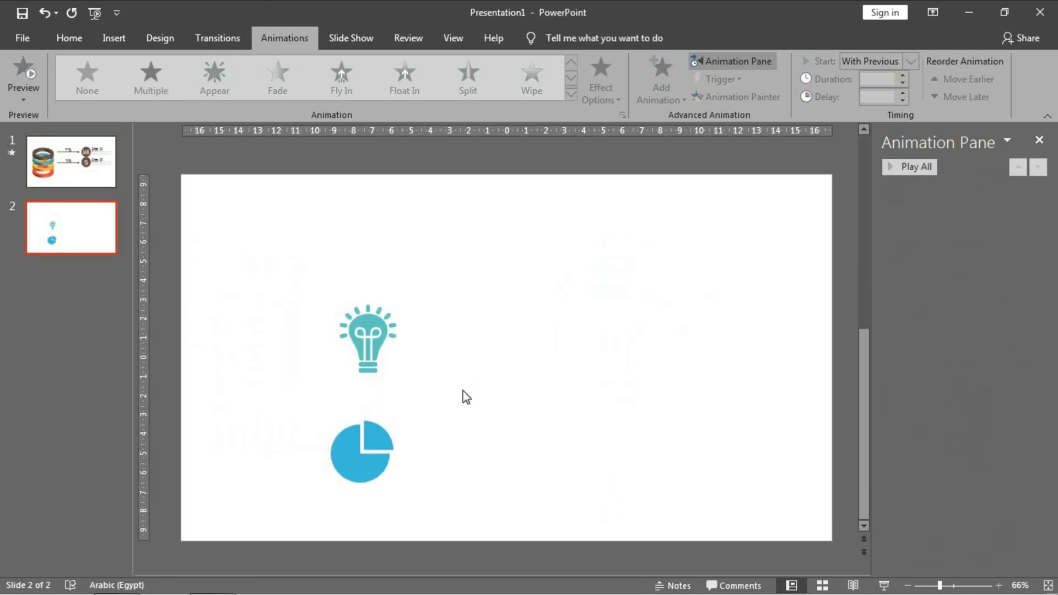
{"action": "scroll", "coordinate": [563, 459], "scroll_direction": "up", "scroll_amount": 1}
{"action": "left_click", "coordinate": [436, 361]}
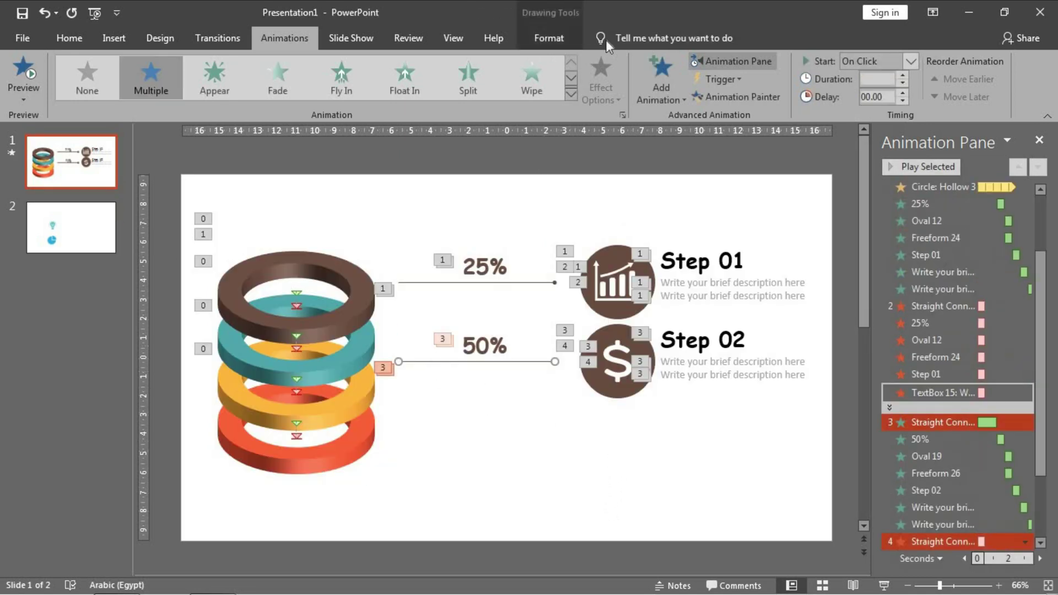
Step: Colour step two's connector outline, 50% text and dollar circle fill teal
{"action": "left_click", "coordinate": [526, 36]}
{"action": "left_click", "coordinate": [406, 81]}
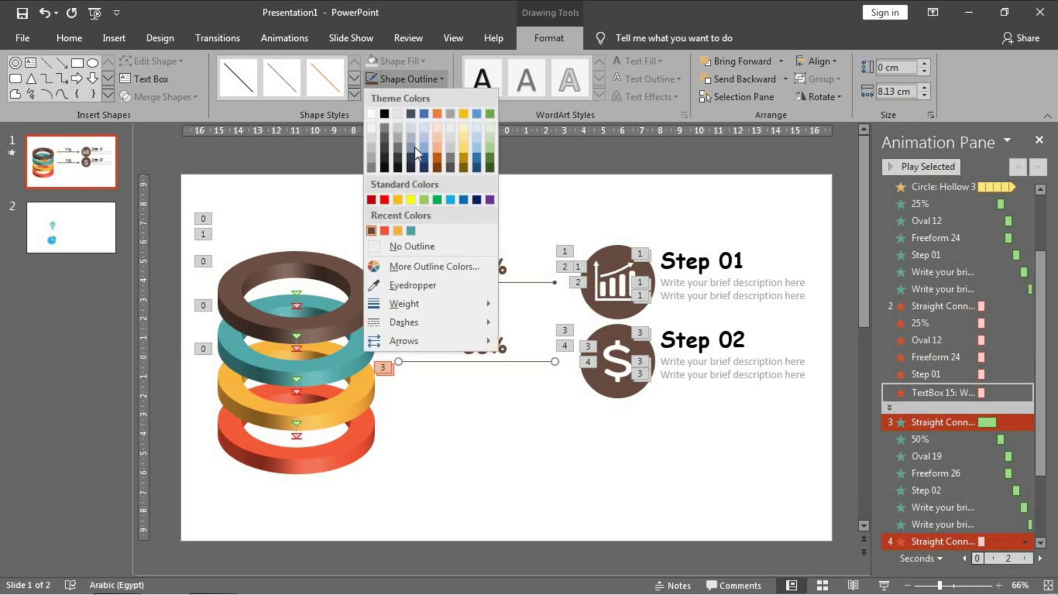
{"action": "left_click", "coordinate": [408, 233]}
{"action": "double_click", "coordinate": [489, 351]}
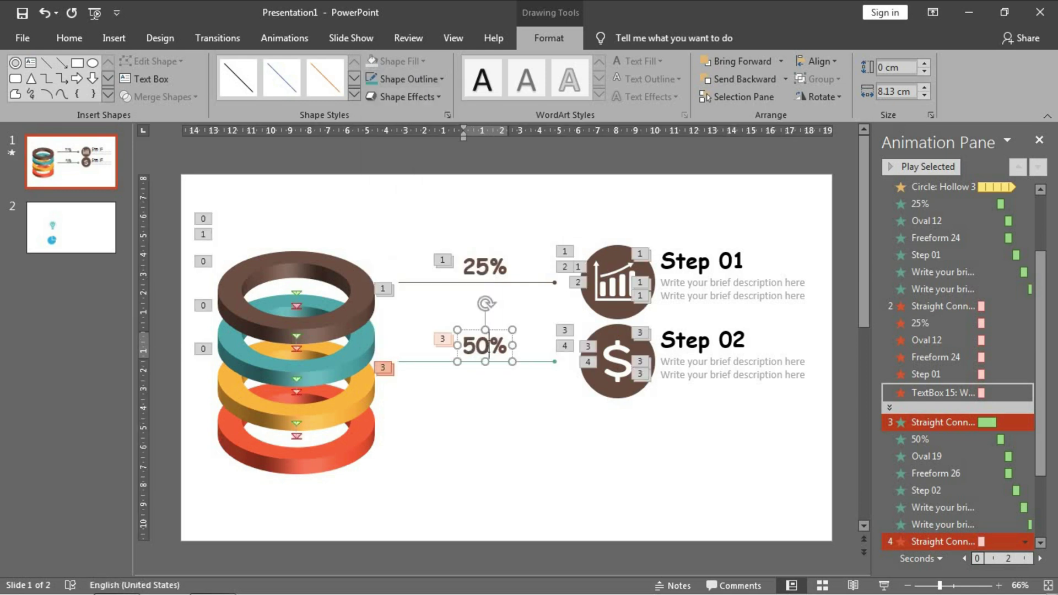
{"action": "left_click", "coordinate": [660, 60]}
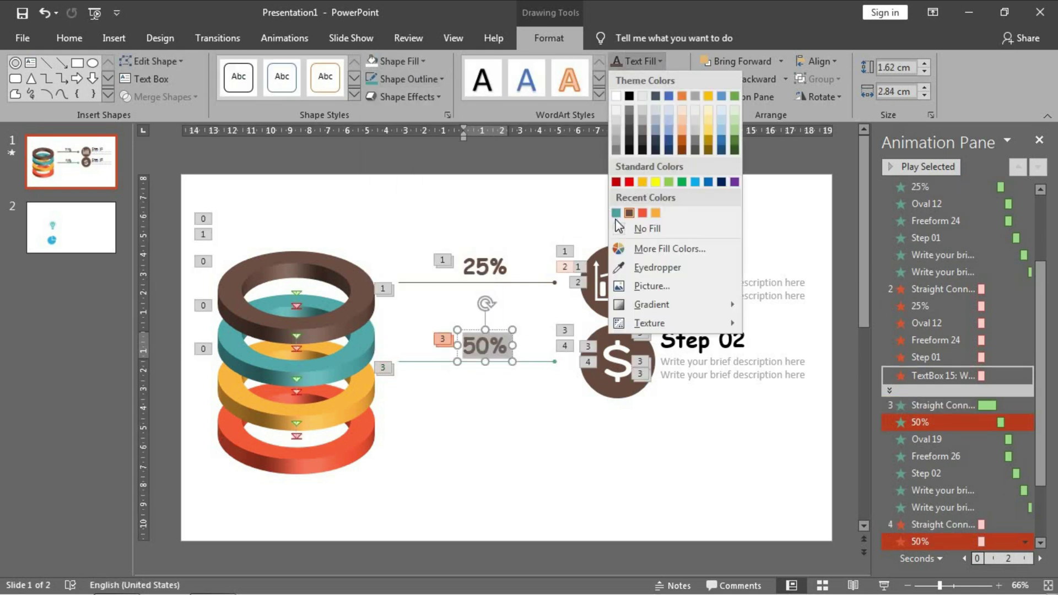
{"action": "left_click", "coordinate": [615, 203]}
{"action": "left_click", "coordinate": [606, 389]}
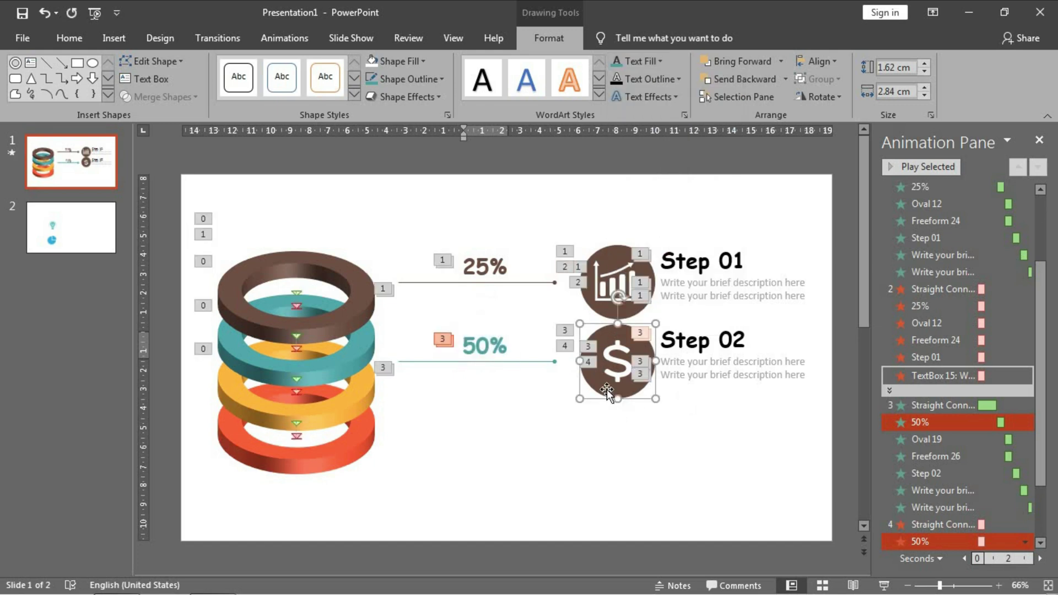
{"action": "left_click", "coordinate": [410, 63]}
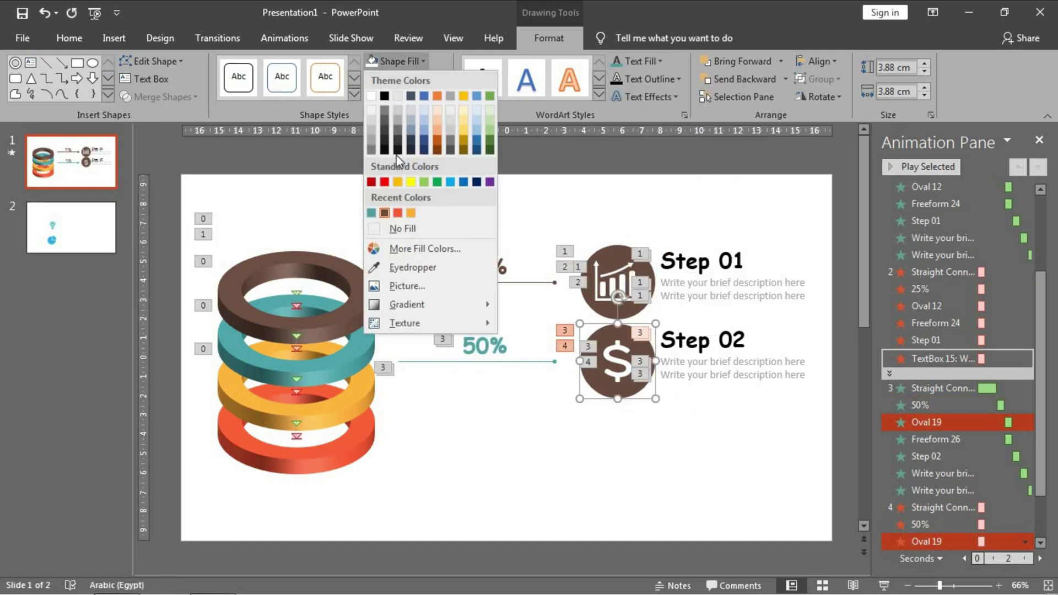
{"action": "left_click", "coordinate": [372, 213]}
{"action": "left_click", "coordinate": [729, 466]}
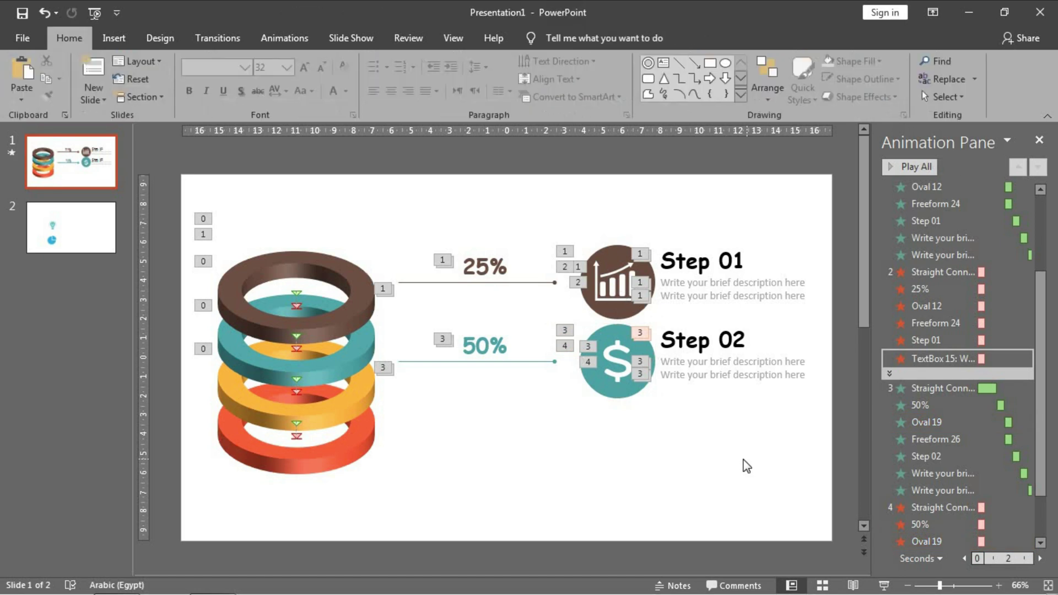
{"action": "left_click", "coordinate": [356, 371]}
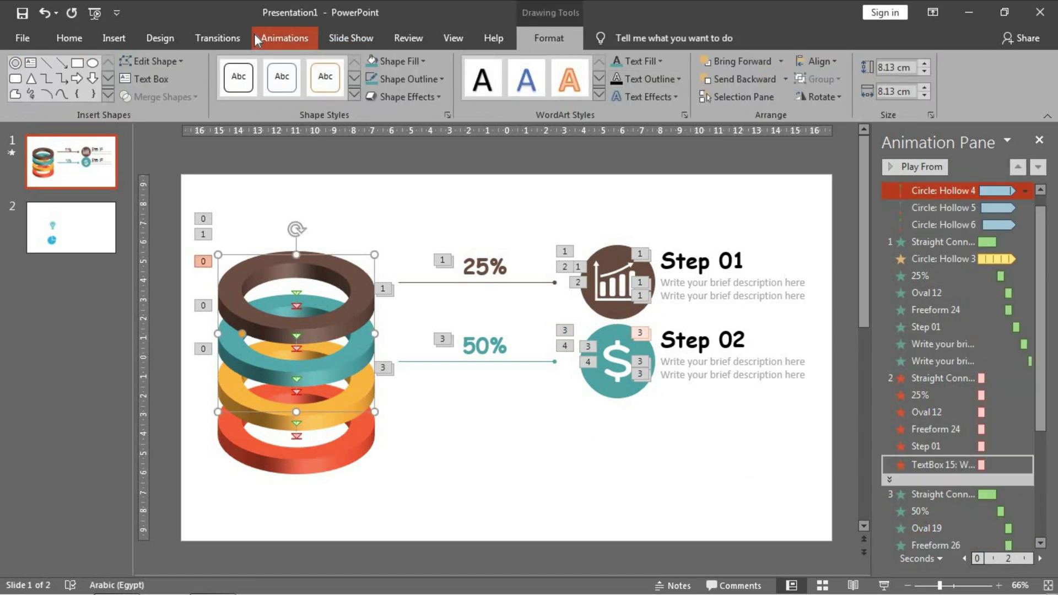
Step: Add a Teeter emphasis animation to the teal ring
{"action": "left_click", "coordinate": [284, 38]}
{"action": "left_click", "coordinate": [660, 88]}
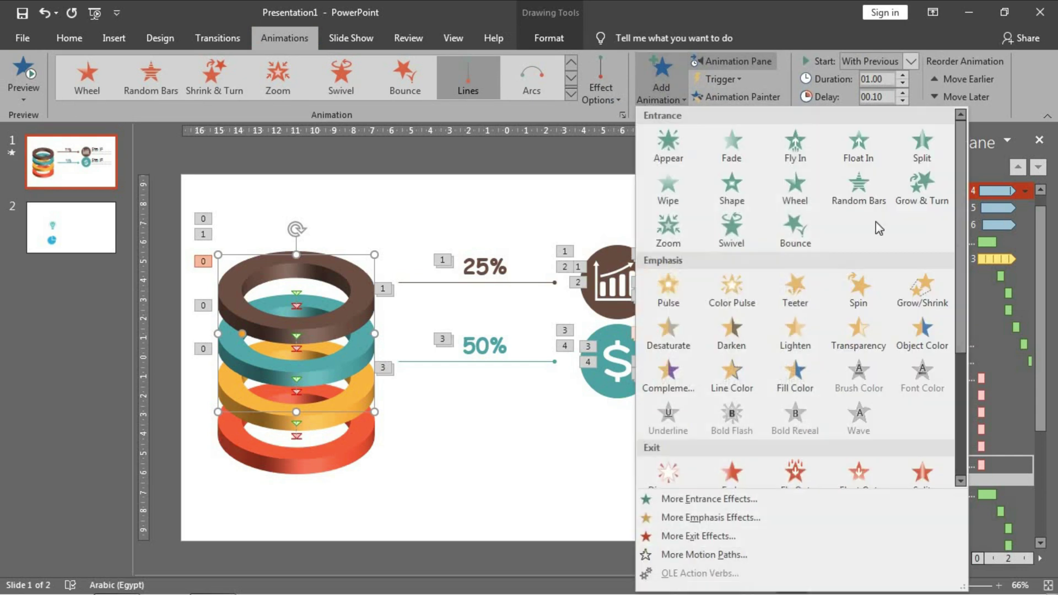
{"action": "left_click", "coordinate": [793, 289]}
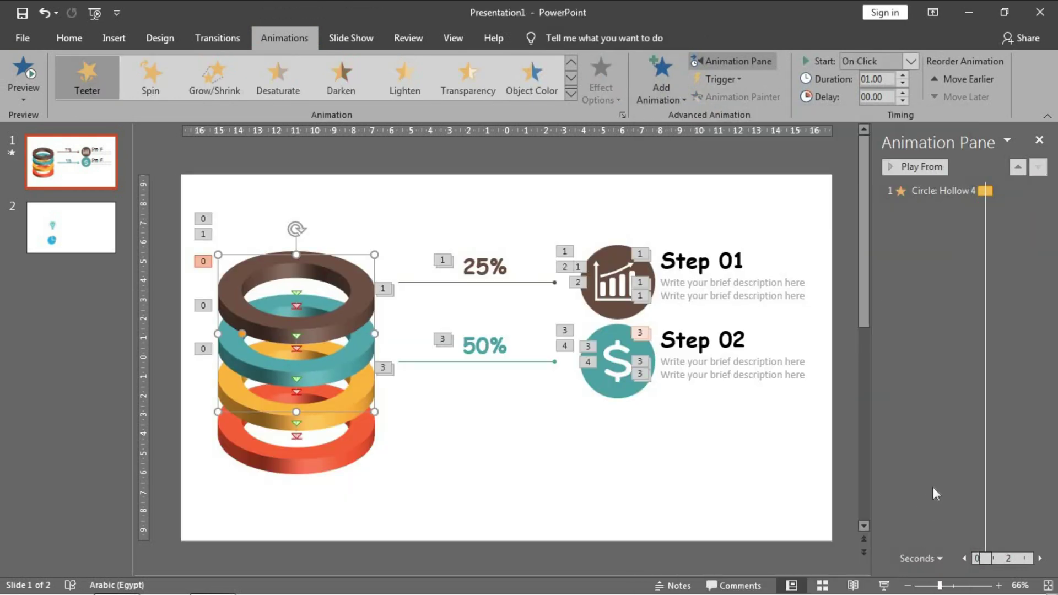
Step: Time the teal ring's Teeter With Previous, 0.5 s, until next click, under step two's connector
{"action": "double_click", "coordinate": [925, 541]}
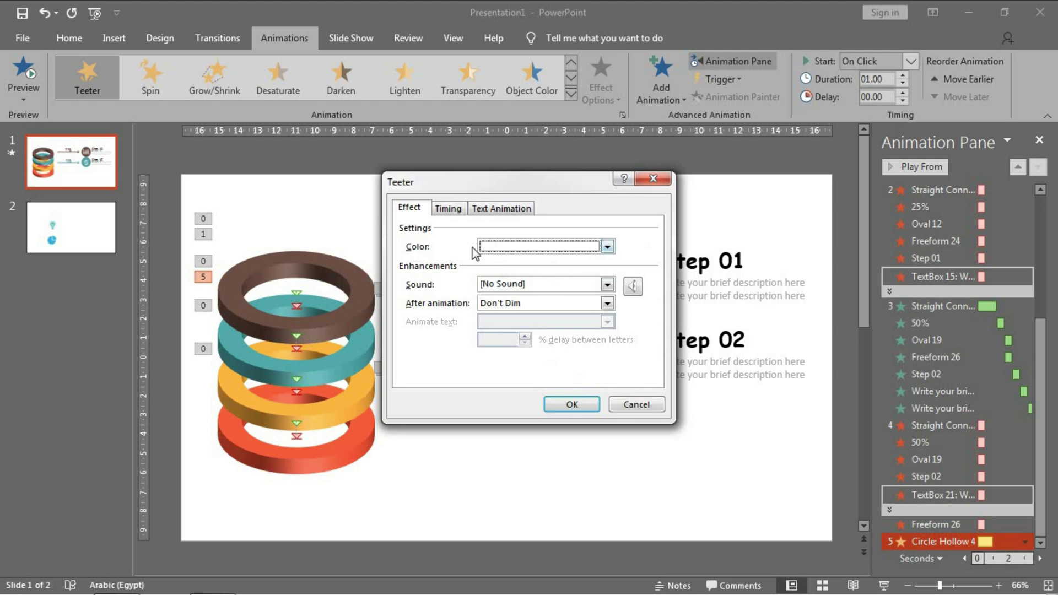
{"action": "left_click", "coordinate": [447, 208]}
{"action": "left_click", "coordinate": [568, 267]}
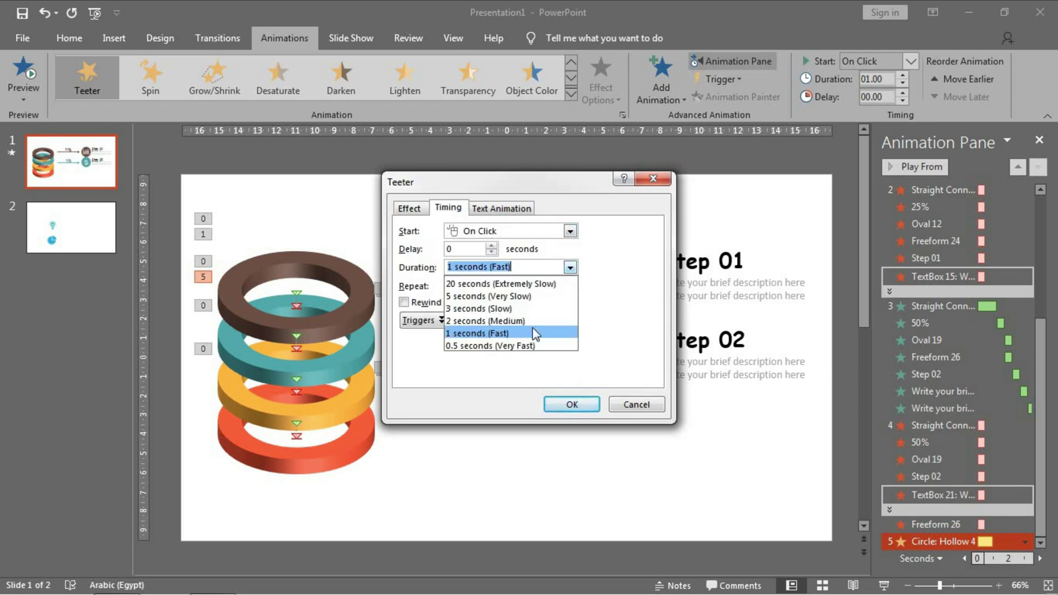
{"action": "left_click", "coordinate": [526, 347]}
{"action": "left_click", "coordinate": [570, 230]}
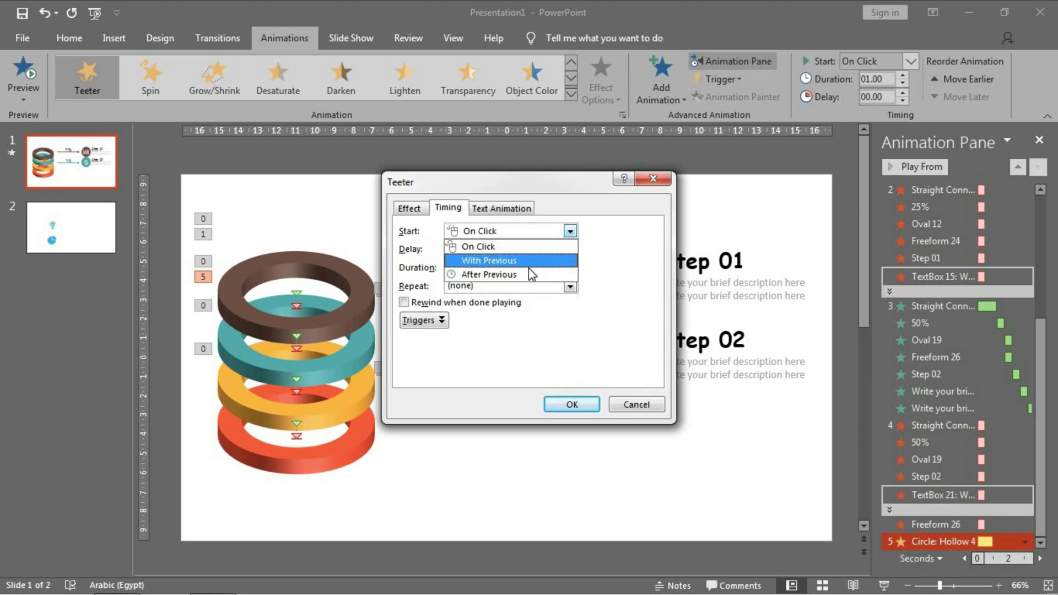
{"action": "left_click", "coordinate": [527, 257]}
{"action": "left_click", "coordinate": [568, 285]}
{"action": "left_click", "coordinate": [517, 376]}
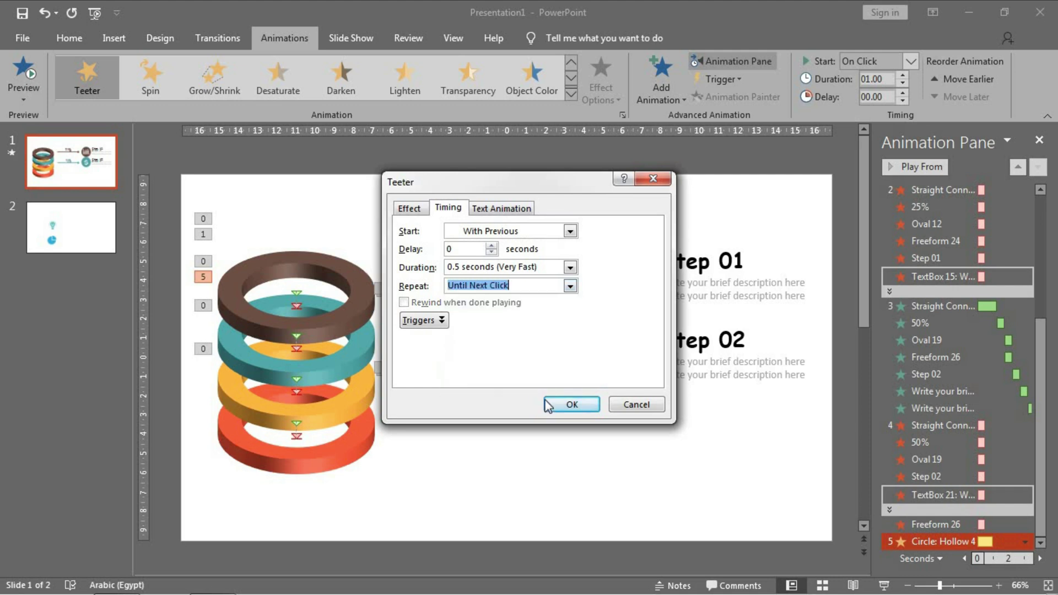
{"action": "left_click", "coordinate": [572, 404]}
{"action": "left_click_drag", "start_coordinate": [956, 542], "coordinate": [954, 380]}
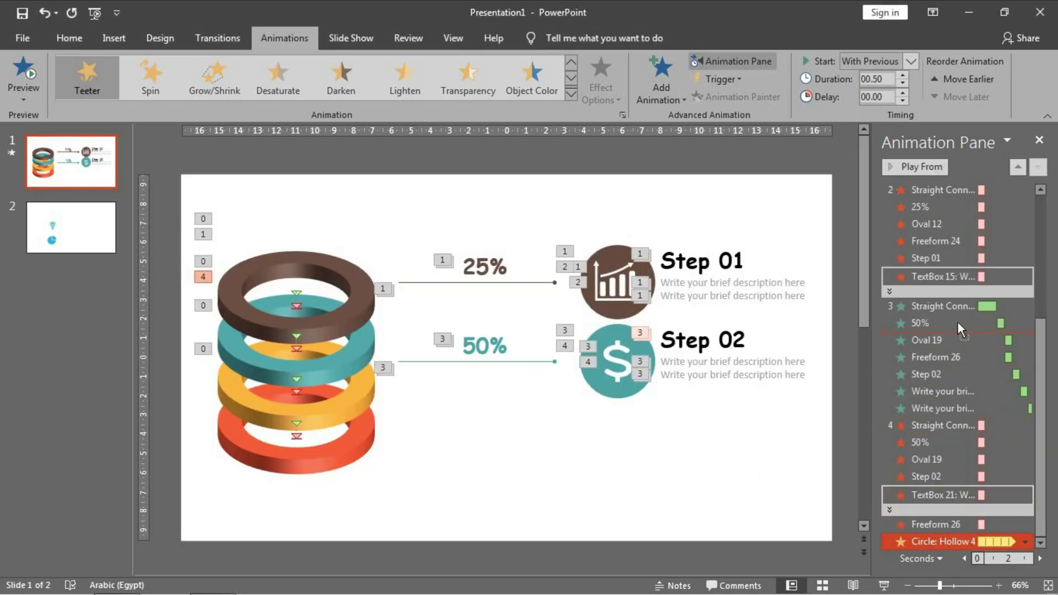
{"action": "left_click_drag", "start_coordinate": [958, 322], "coordinate": [957, 322]}
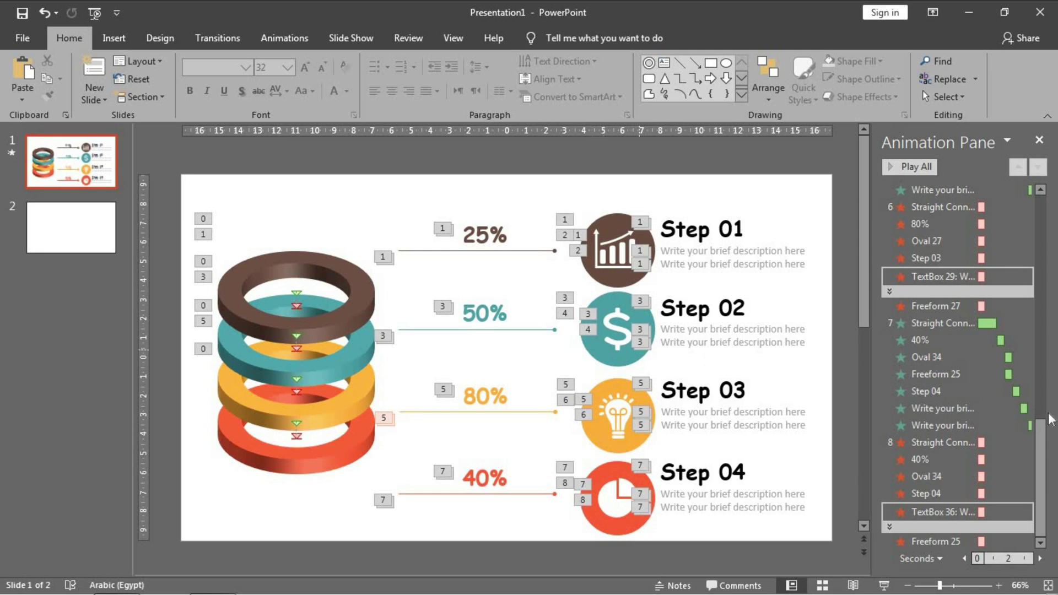
Step: Add a Teeter emphasis animation to the red ring
{"action": "left_click", "coordinate": [287, 465]}
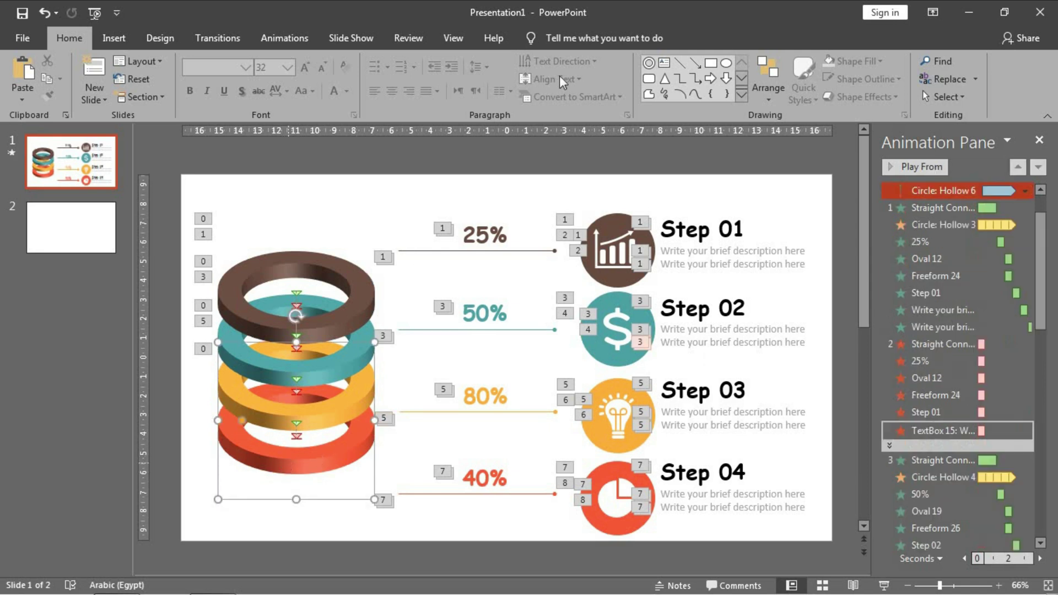
{"action": "left_click", "coordinate": [284, 37]}
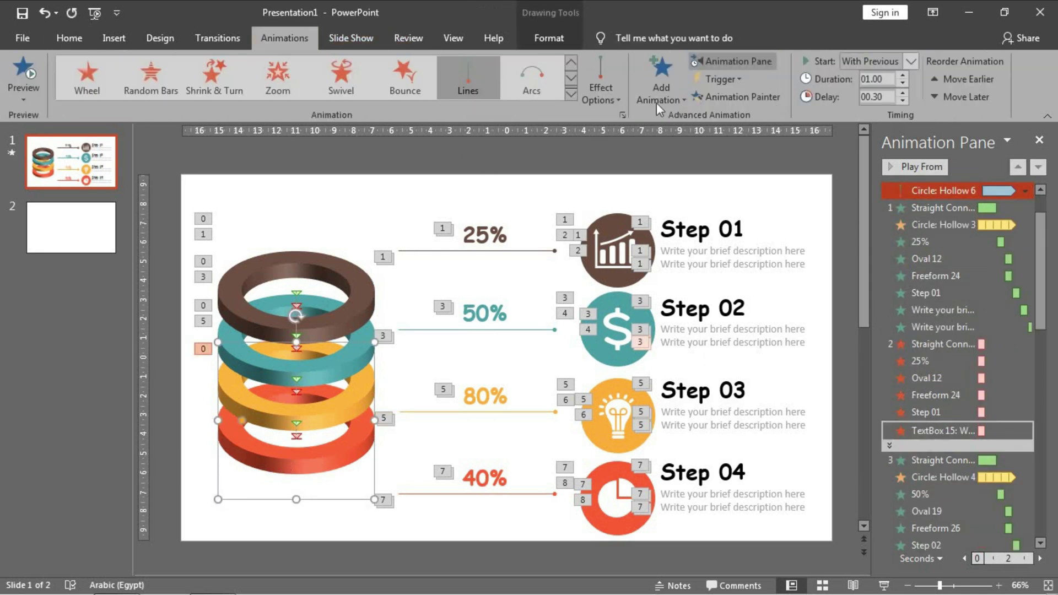
{"action": "left_click", "coordinate": [656, 99]}
{"action": "scroll", "coordinate": [818, 282], "scroll_direction": "down", "scroll_amount": 5}
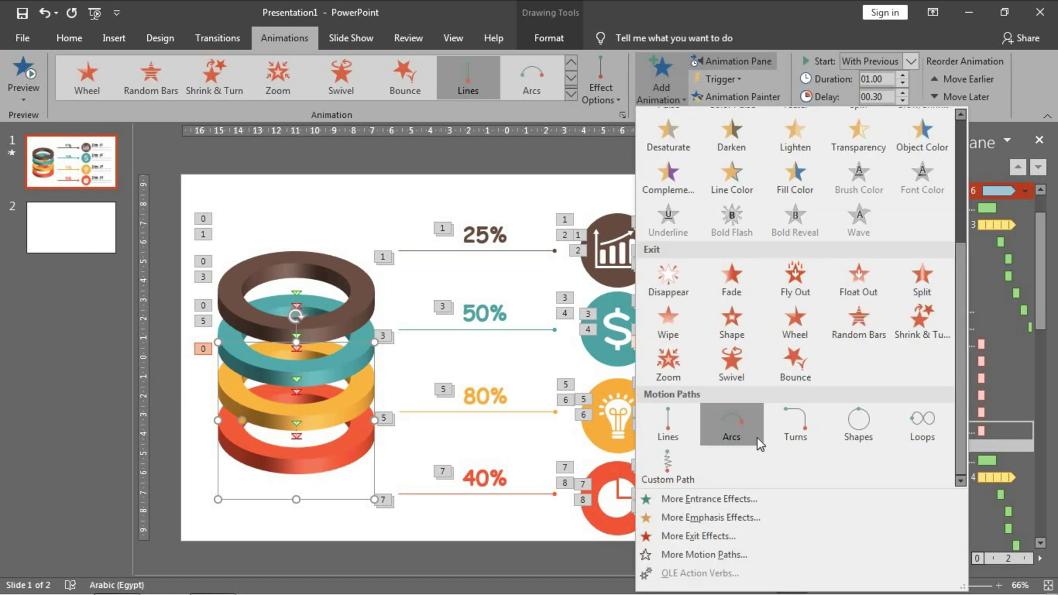
{"action": "scroll", "coordinate": [821, 275], "scroll_direction": "up", "scroll_amount": 5}
{"action": "left_click", "coordinate": [858, 287]}
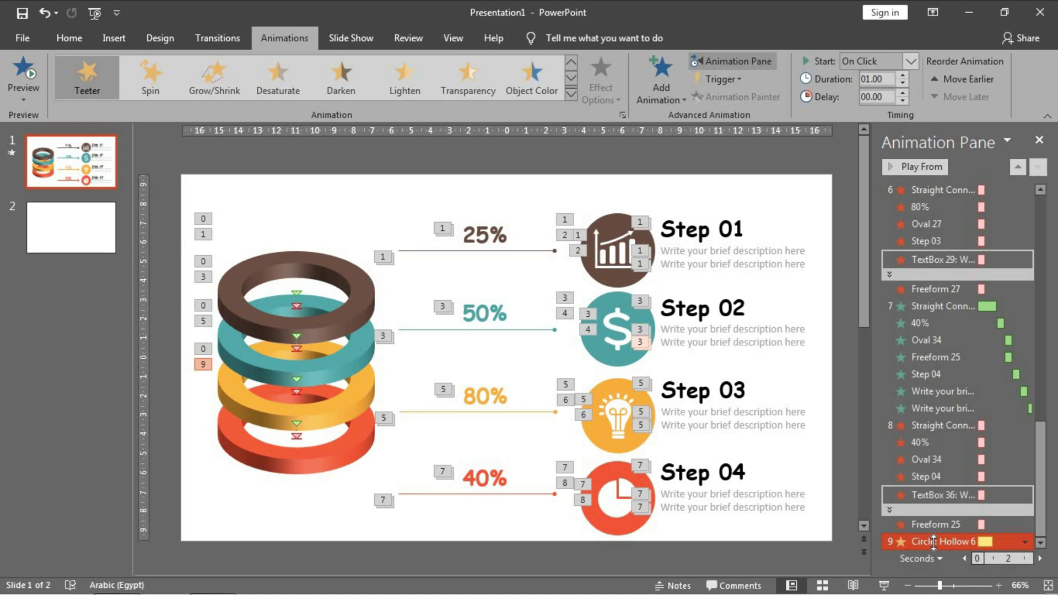
Step: Time the red ring's Teeter With Previous, 0.5 s, until next click, under step four's connector
{"action": "double_click", "coordinate": [932, 541]}
{"action": "left_click", "coordinate": [447, 208]}
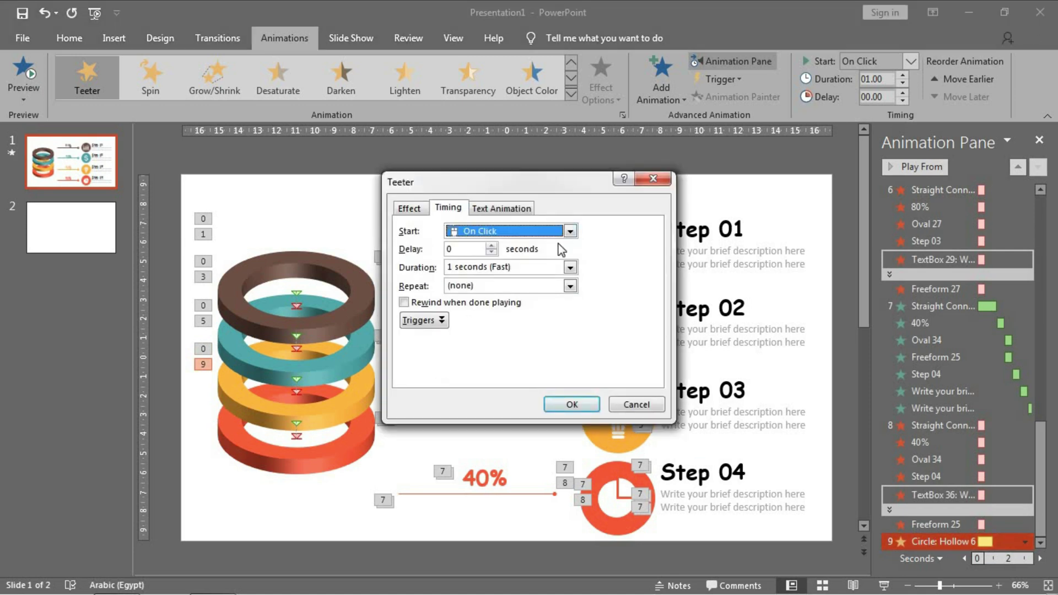
{"action": "left_click", "coordinate": [570, 230]}
{"action": "left_click", "coordinate": [532, 257]}
{"action": "left_click", "coordinate": [570, 267]}
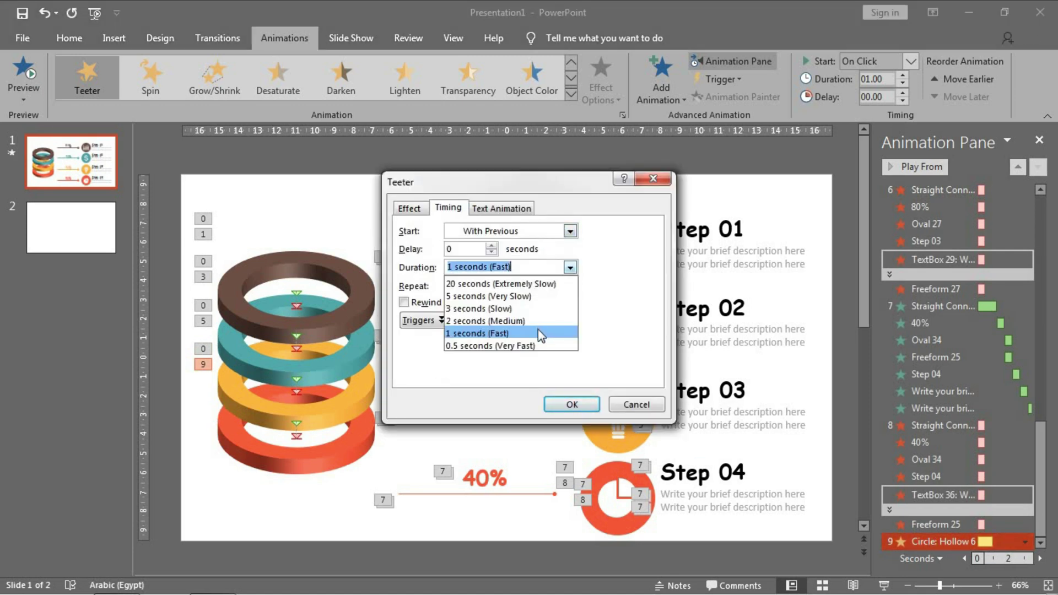
{"action": "left_click", "coordinate": [537, 344]}
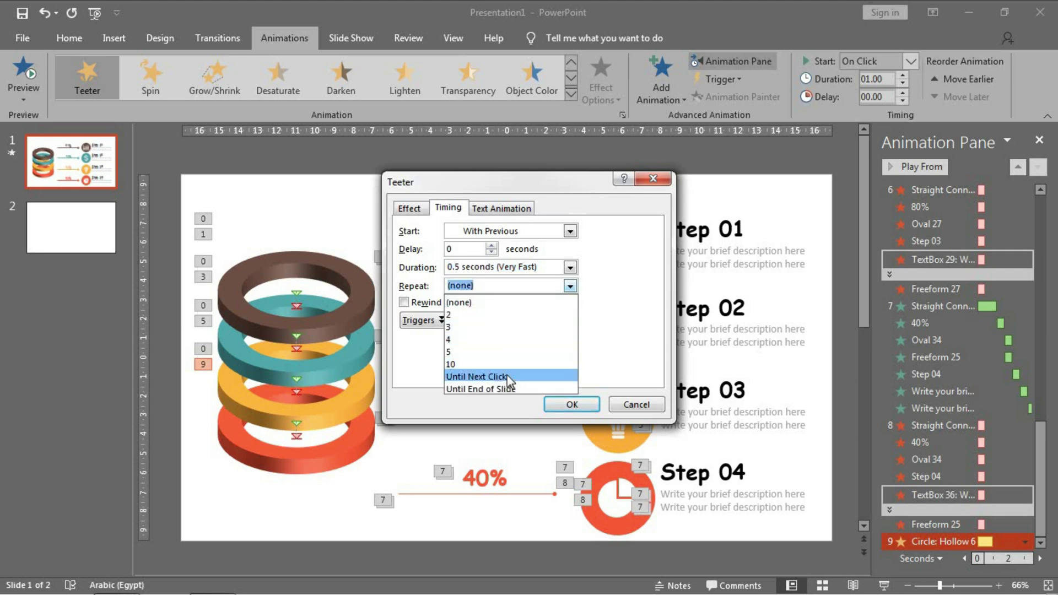
{"action": "left_click", "coordinate": [484, 376]}
{"action": "left_click", "coordinate": [578, 405]}
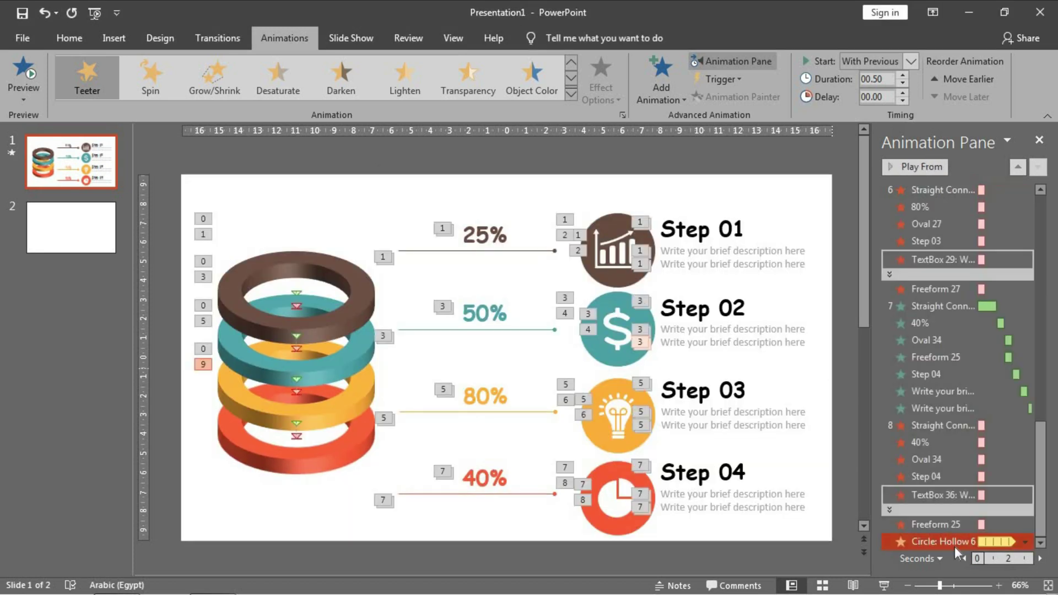
{"action": "left_click_drag", "start_coordinate": [954, 544], "coordinate": [940, 502]}
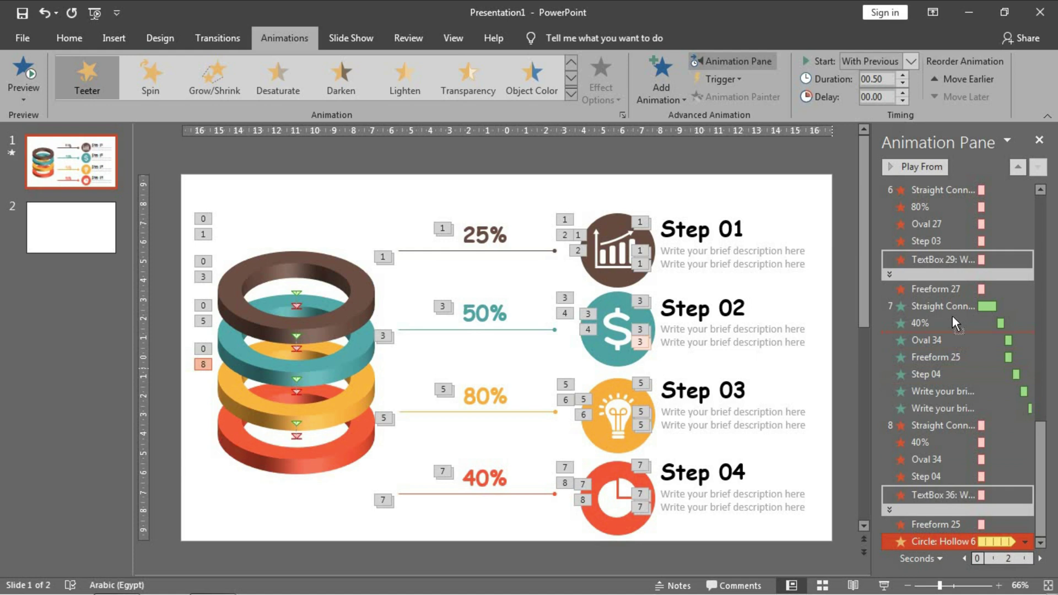
{"action": "left_click_drag", "start_coordinate": [952, 315], "coordinate": [953, 312]}
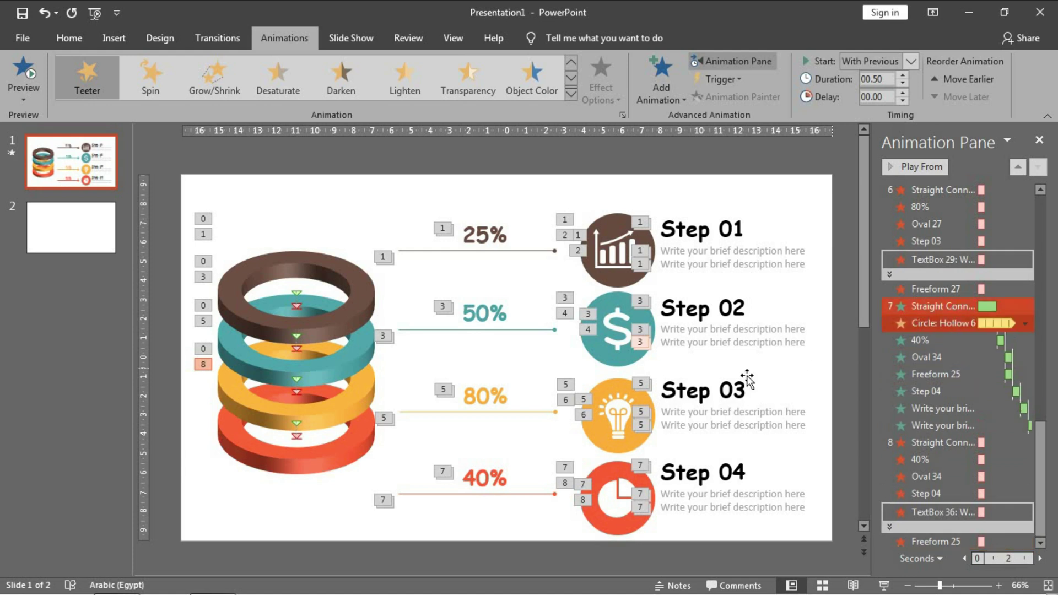
{"action": "left_click", "coordinate": [696, 162]}
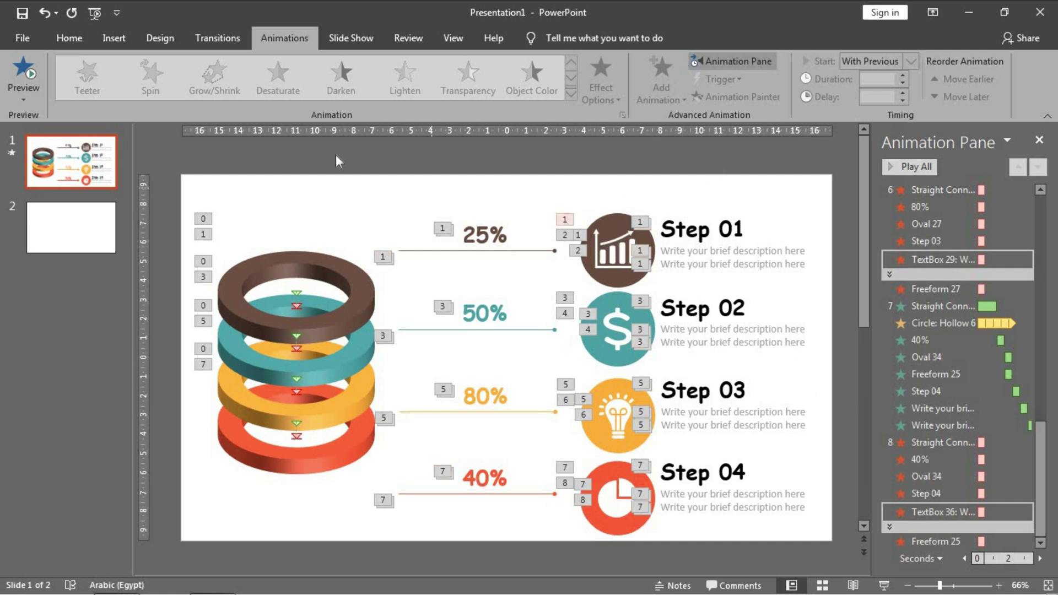
Step: Marquee-select all callout lines, icons and Step texts to the right of the rings
{"action": "left_click_drag", "start_coordinate": [360, 147], "coordinate": [679, 215]}
{"action": "scroll", "coordinate": [834, 432], "scroll_direction": "down", "scroll_amount": 1}
{"action": "scroll", "coordinate": [833, 431], "scroll_direction": "up", "scroll_amount": 1}
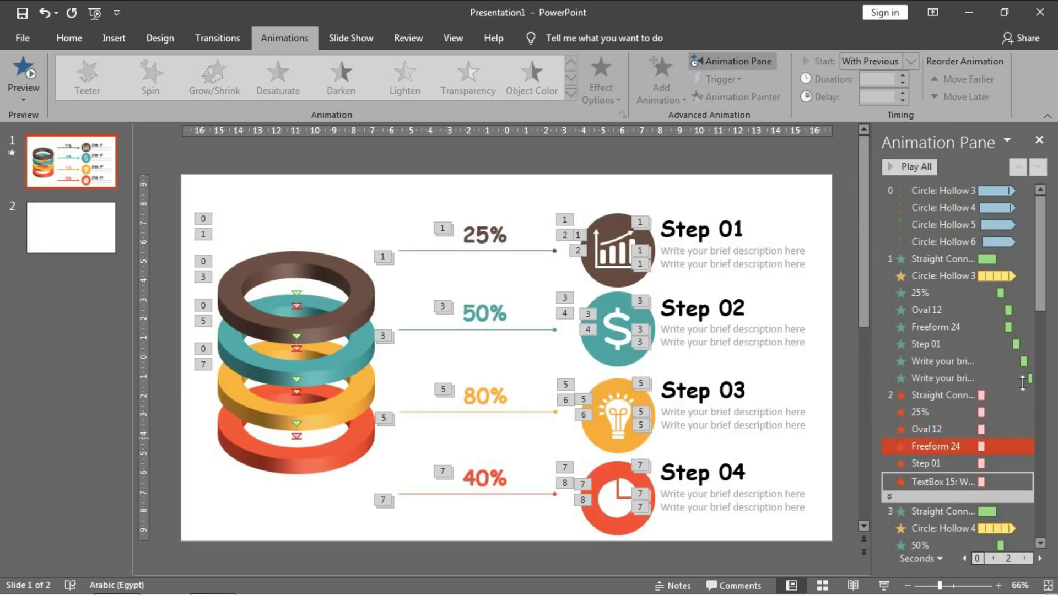
{"action": "left_click_drag", "start_coordinate": [1048, 266], "coordinate": [1041, 481]}
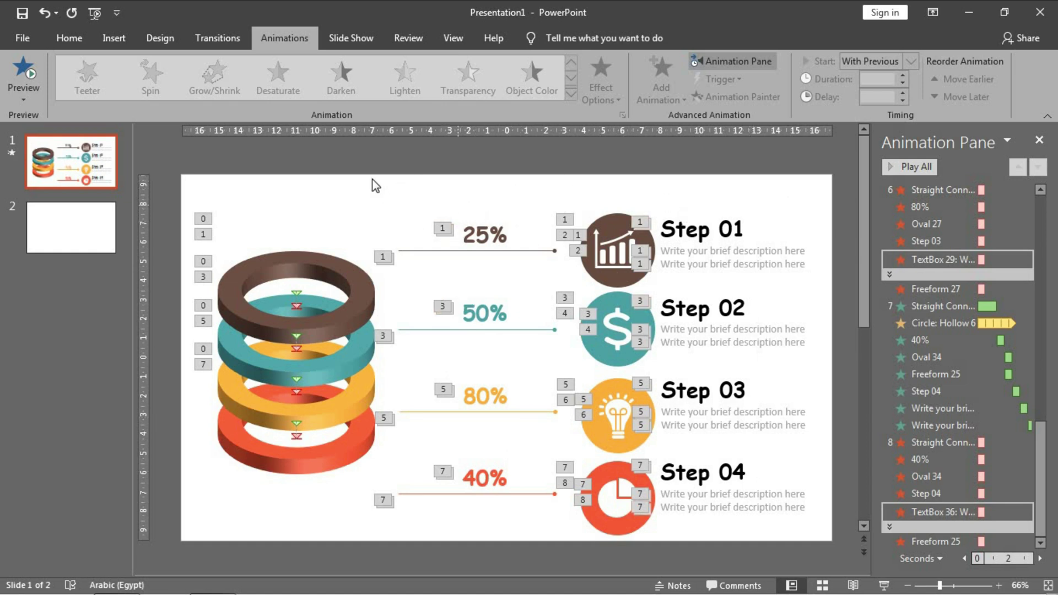
{"action": "left_click_drag", "start_coordinate": [394, 157], "coordinate": [829, 535]}
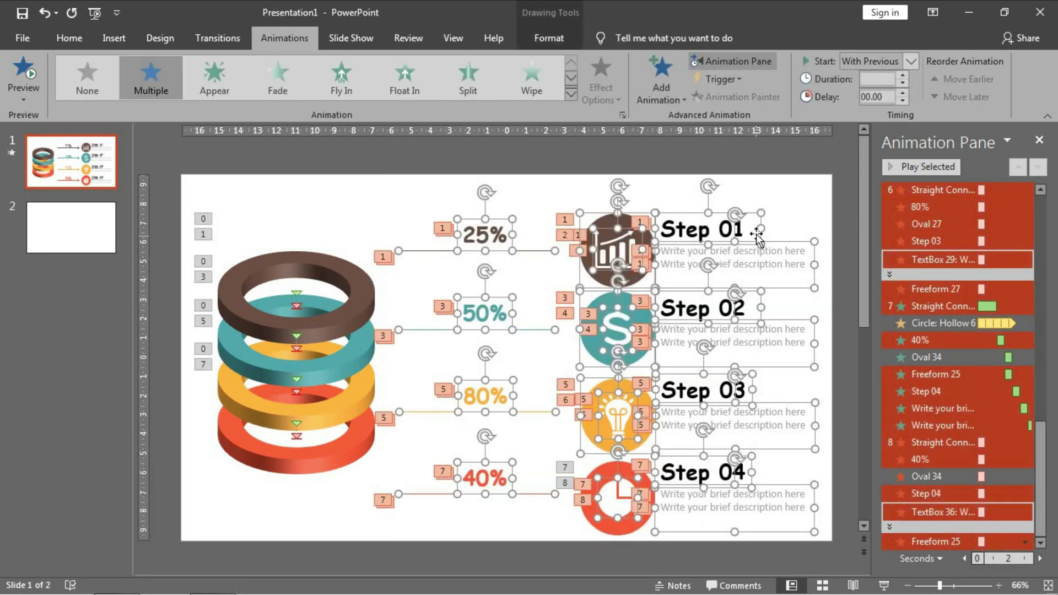
Step: Paste the copied callouts as a single picture on the blank second slide
{"action": "left_click", "coordinate": [47, 224]}
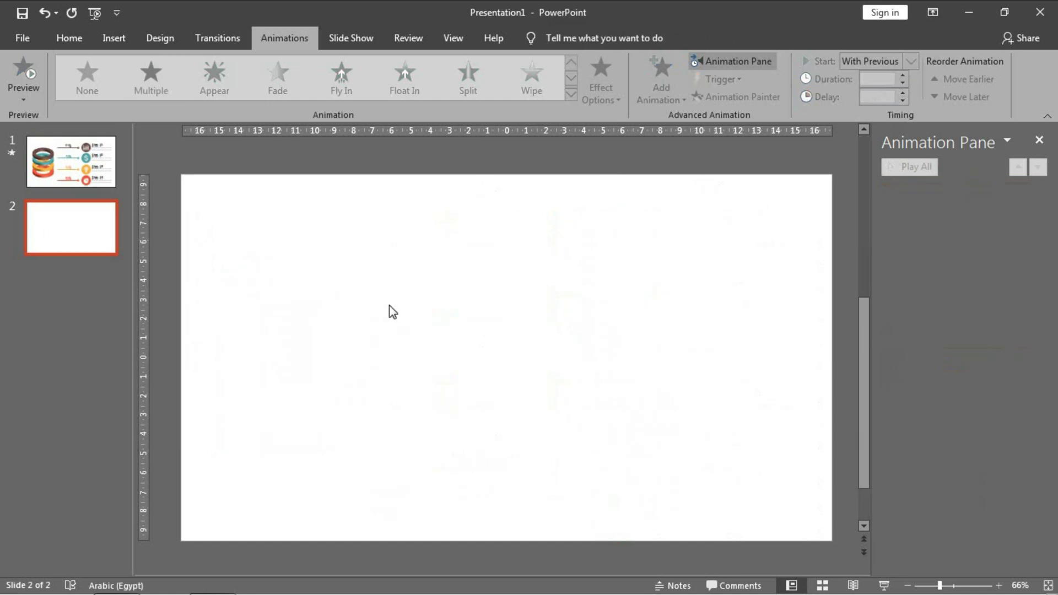
{"action": "right_click", "coordinate": [405, 255]}
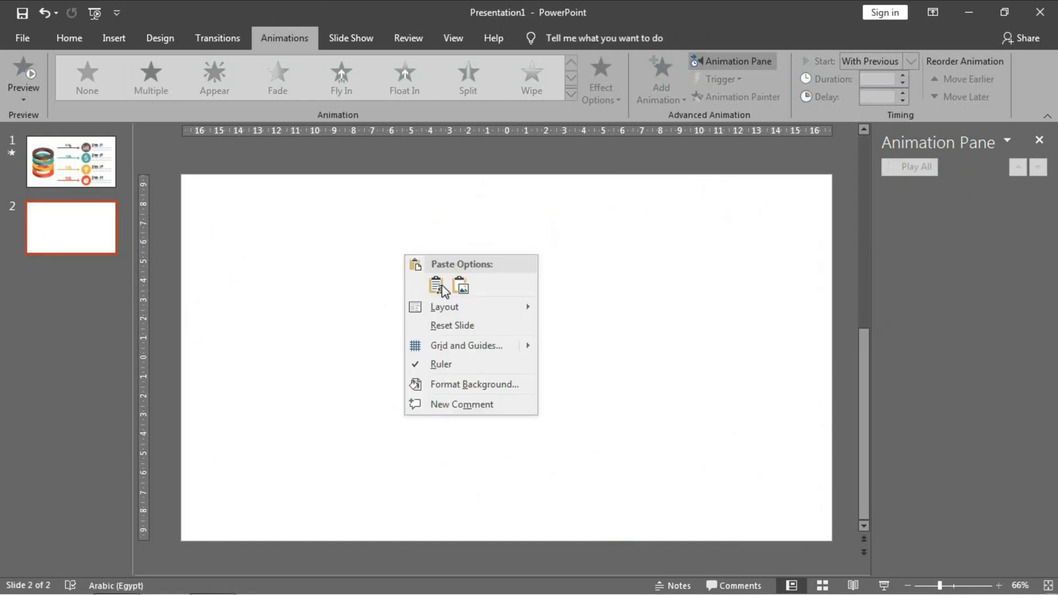
{"action": "left_click", "coordinate": [459, 285]}
{"action": "left_click", "coordinate": [459, 285]}
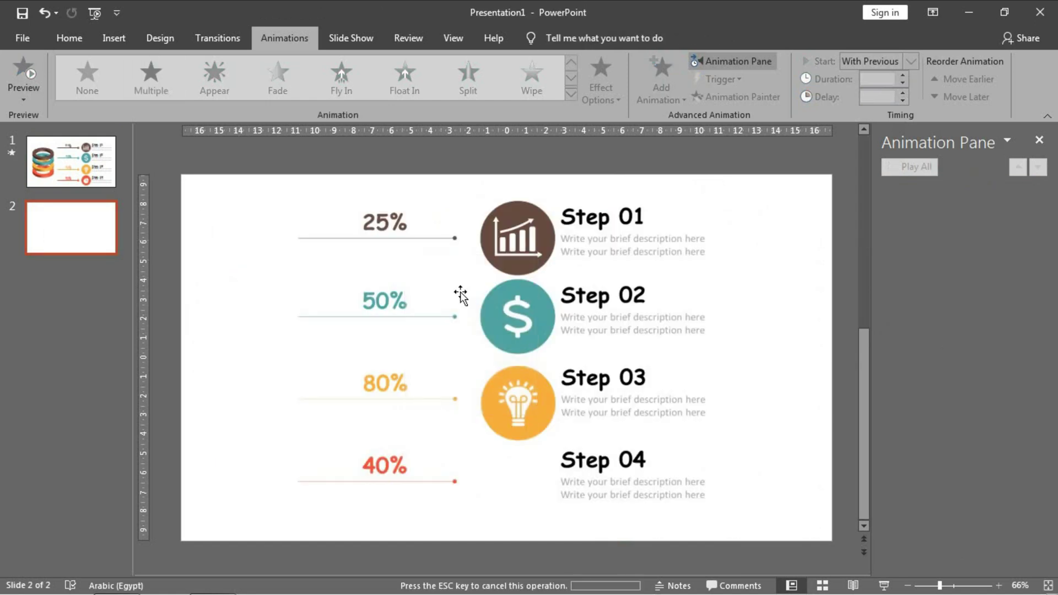
{"action": "mouse_move", "coordinate": [582, 283]}
{"action": "left_mouse_down"}
{"action": "mouse_move", "coordinate": [584, 266]}
{"action": "mouse_move", "coordinate": [589, 300]}
{"action": "left_mouse_up"}
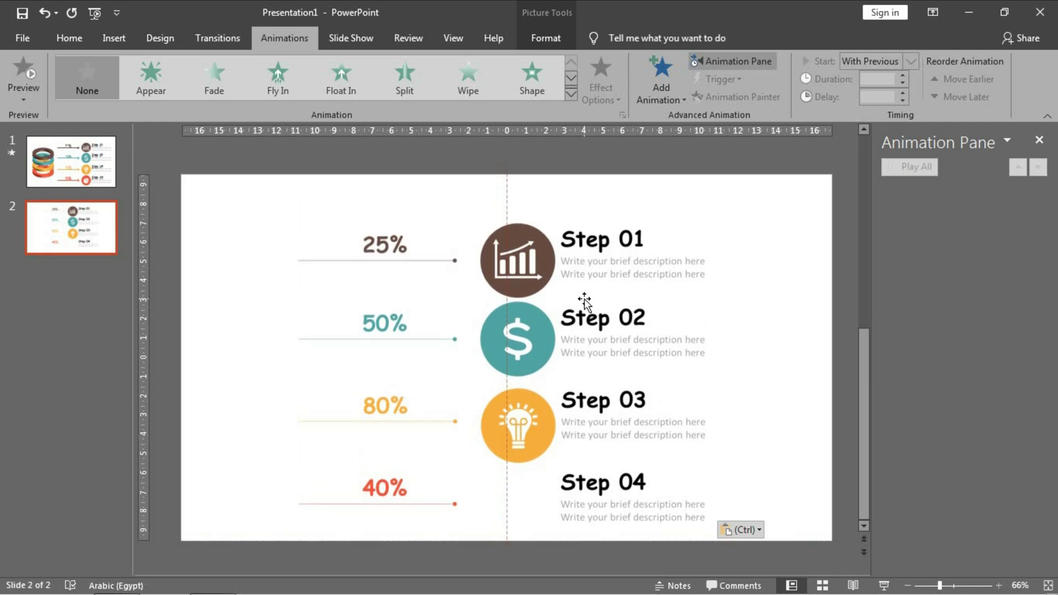
{"action": "left_click", "coordinate": [230, 254]}
Step: Paste the callout picture onto slide 1 and align it over the original callouts
{"action": "left_click", "coordinate": [71, 161]}
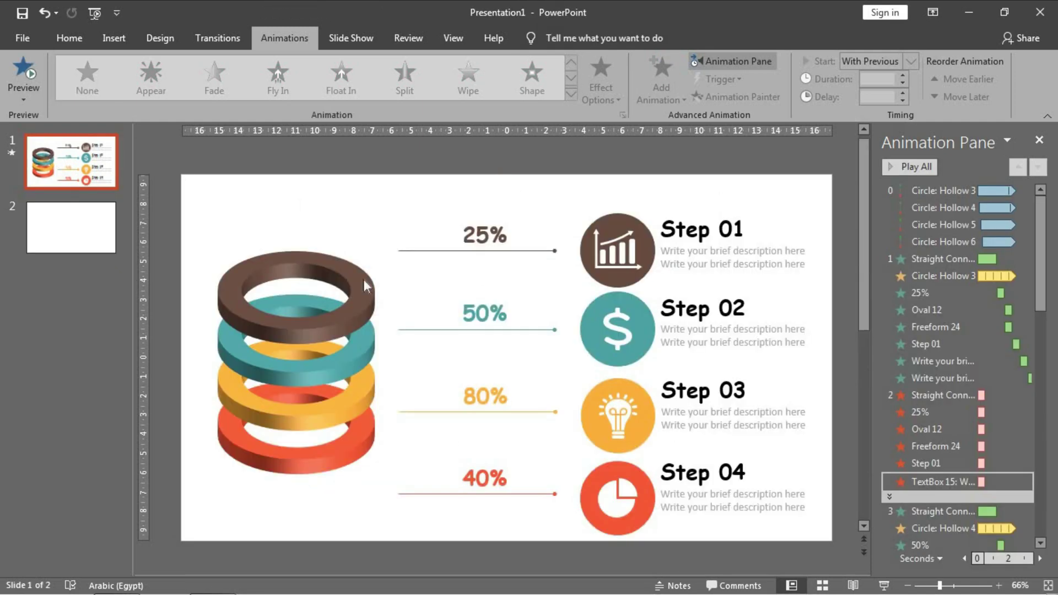
{"action": "key", "text": "ctrl+v"}
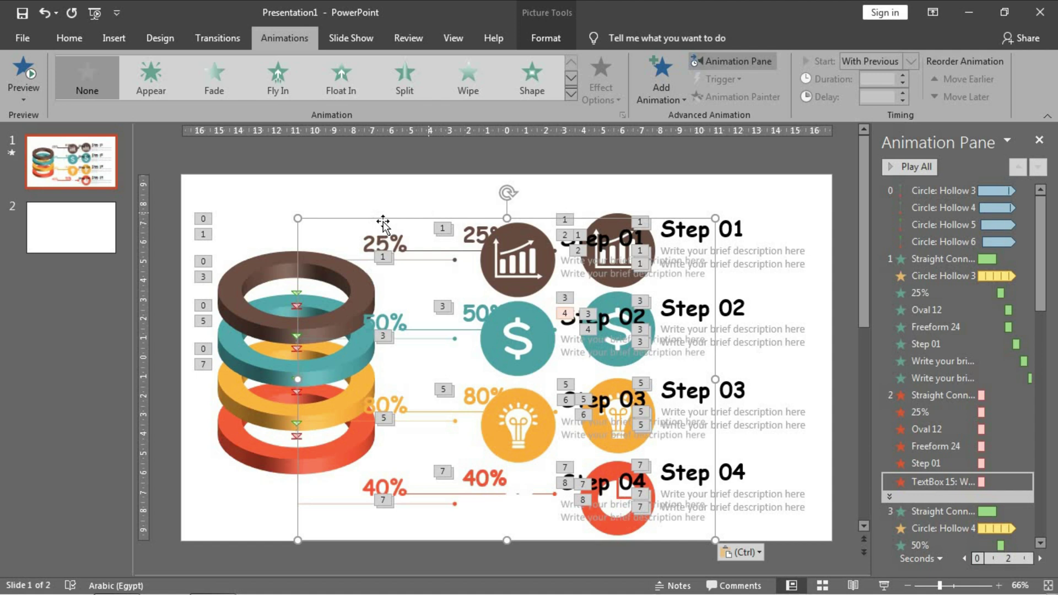
{"action": "left_click_drag", "start_coordinate": [383, 222], "coordinate": [486, 213]}
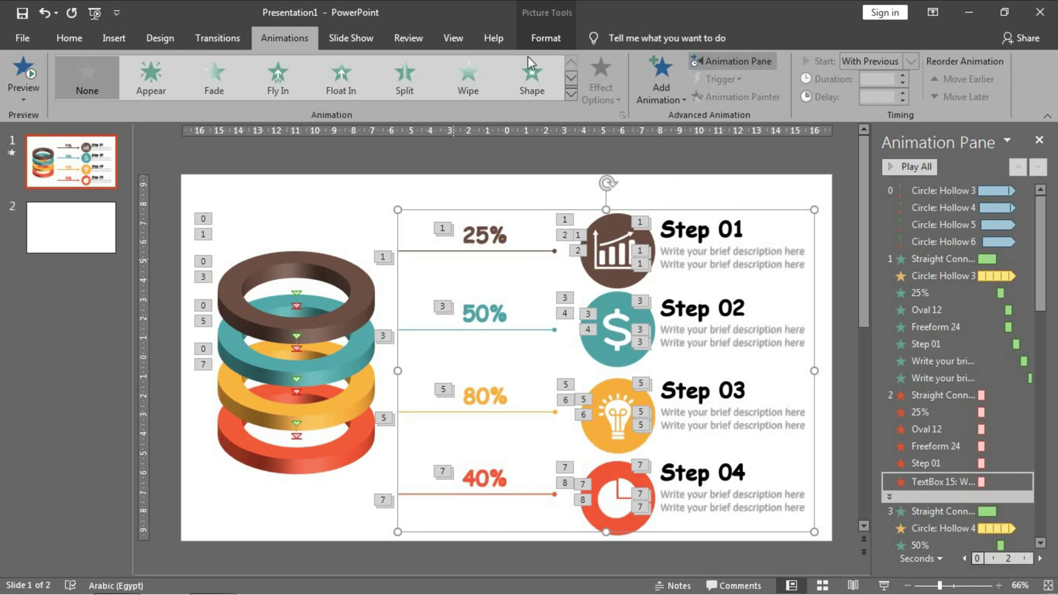
Step: Give the callout picture a Random Bars entrance, starting After Previous, with 1-second duration
{"action": "left_click", "coordinate": [675, 101]}
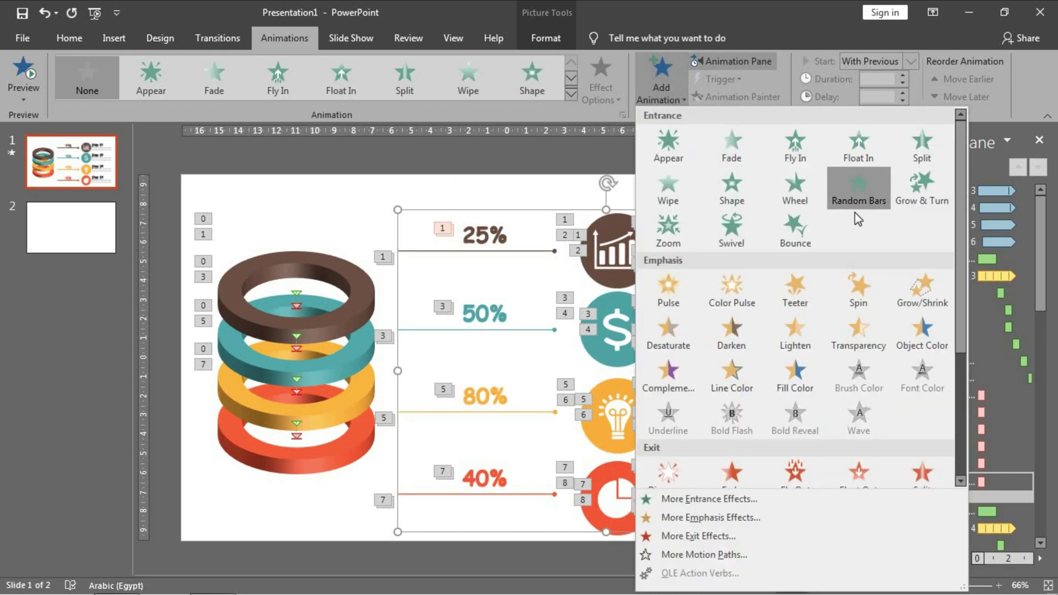
{"action": "left_click", "coordinate": [857, 182]}
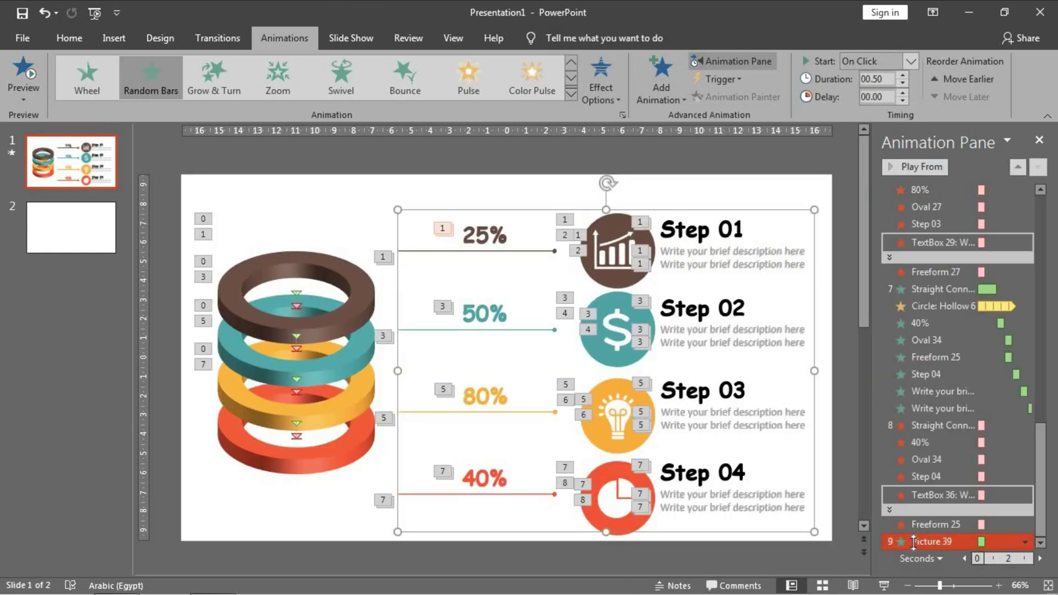
{"action": "left_click", "coordinate": [905, 67]}
{"action": "left_click", "coordinate": [880, 110]}
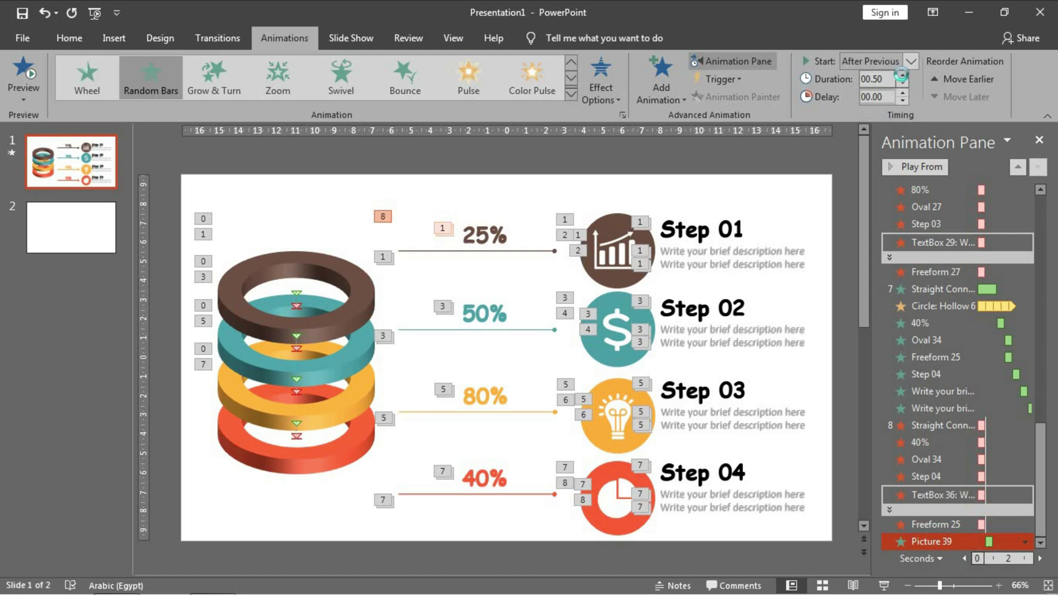
{"action": "left_click", "coordinate": [901, 75]}
{"action": "left_click", "coordinate": [902, 76]}
Step: Set slide 1's background fill to a near-white light grey colour in Format Background
{"action": "right_click", "coordinate": [581, 194]}
{"action": "left_click", "coordinate": [617, 315]}
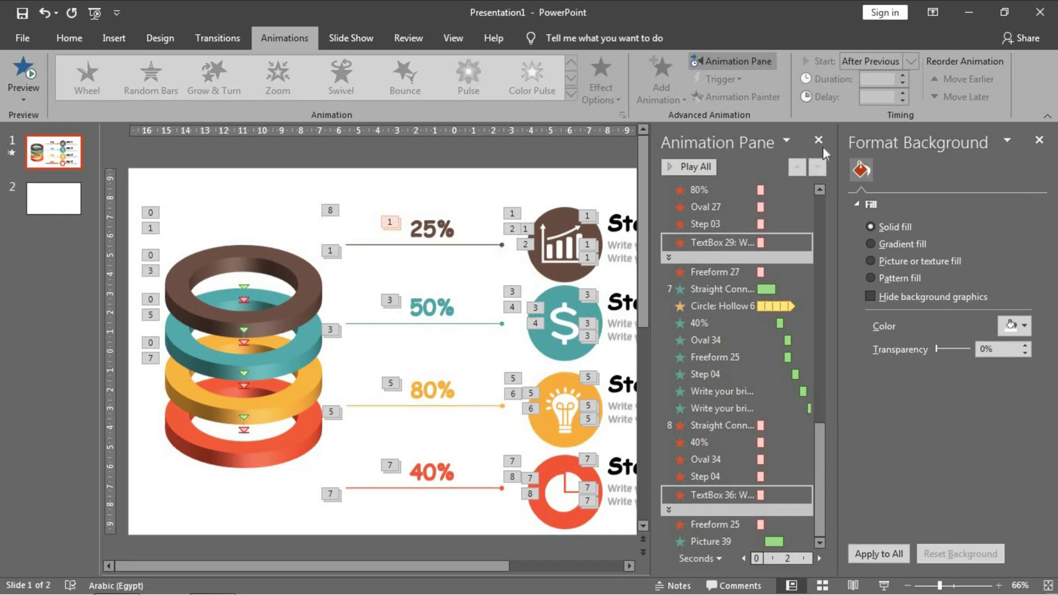
{"action": "left_click", "coordinate": [815, 142]}
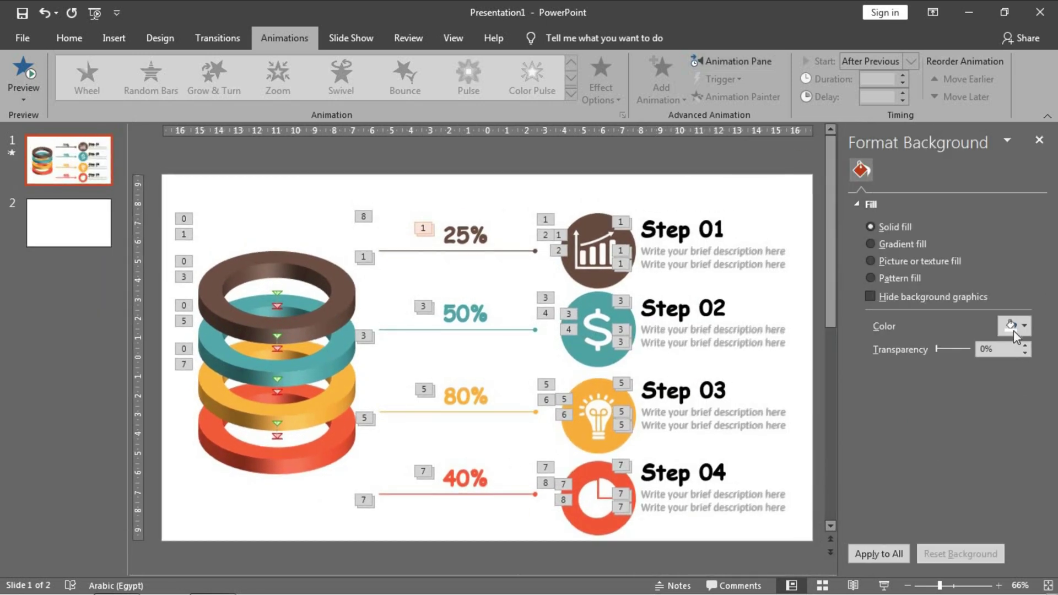
{"action": "left_click", "coordinate": [1009, 325]}
{"action": "left_click", "coordinate": [932, 410]}
{"action": "left_click", "coordinate": [1017, 330]}
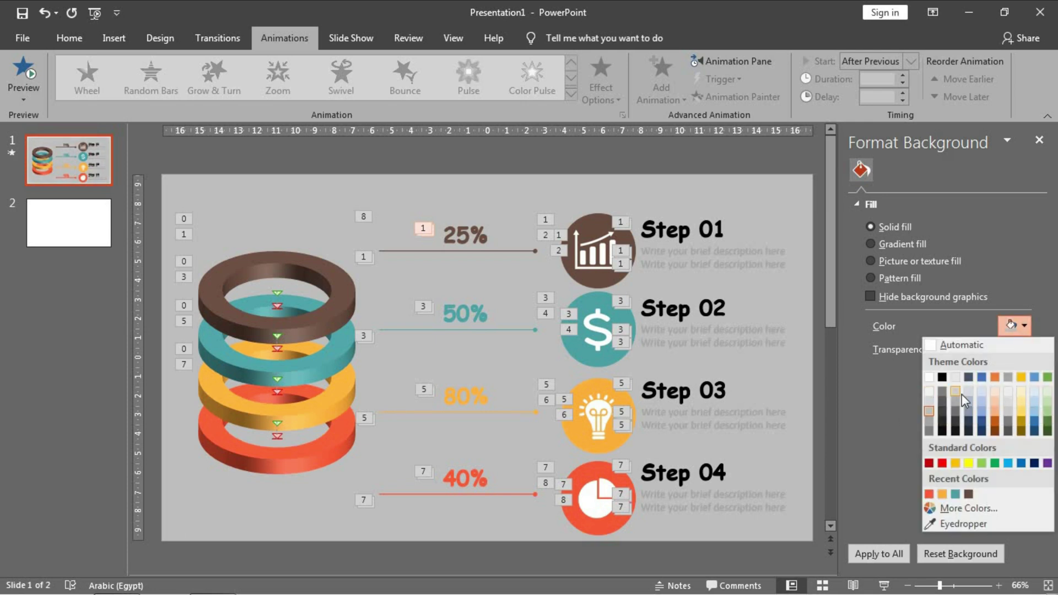
{"action": "left_click", "coordinate": [962, 395]}
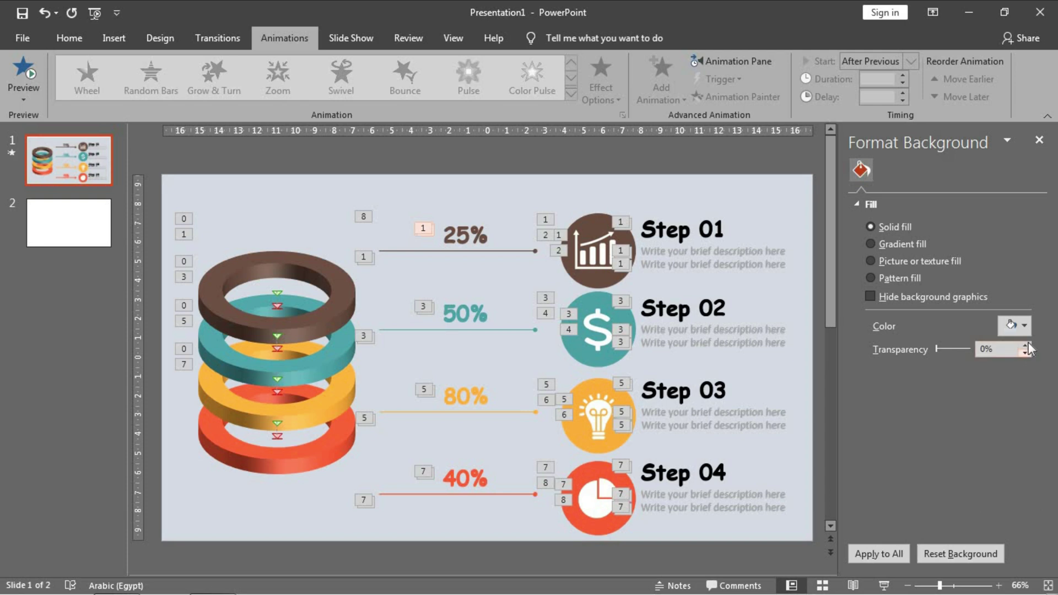
{"action": "left_click", "coordinate": [1017, 332]}
{"action": "left_click", "coordinate": [931, 389]}
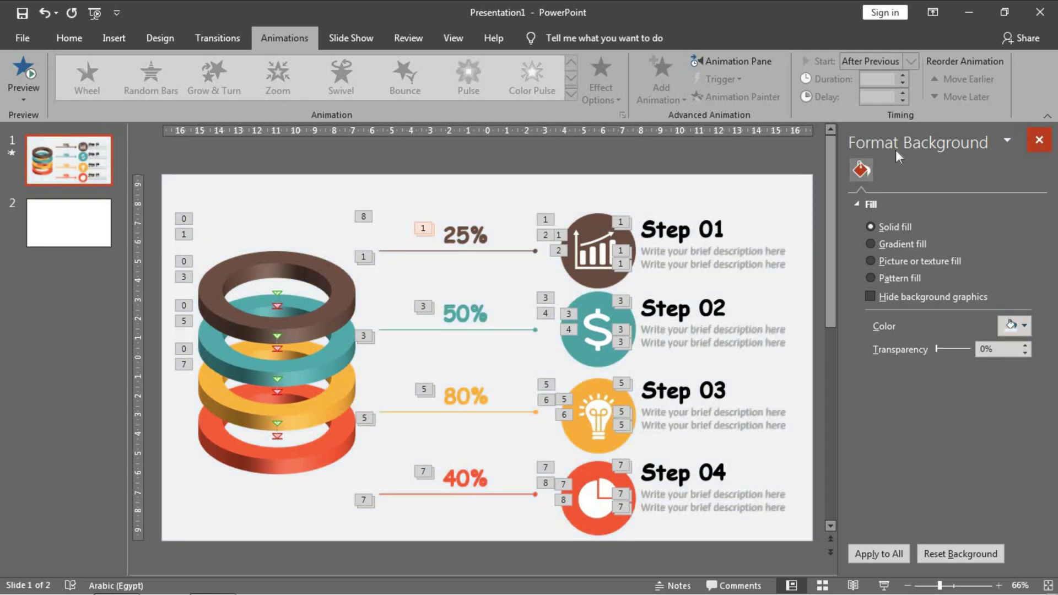
{"action": "left_click", "coordinate": [1039, 141]}
Step: Delete the empty slide 2 thumbnail, leaving only the infographic slide
{"action": "left_click", "coordinate": [62, 268]}
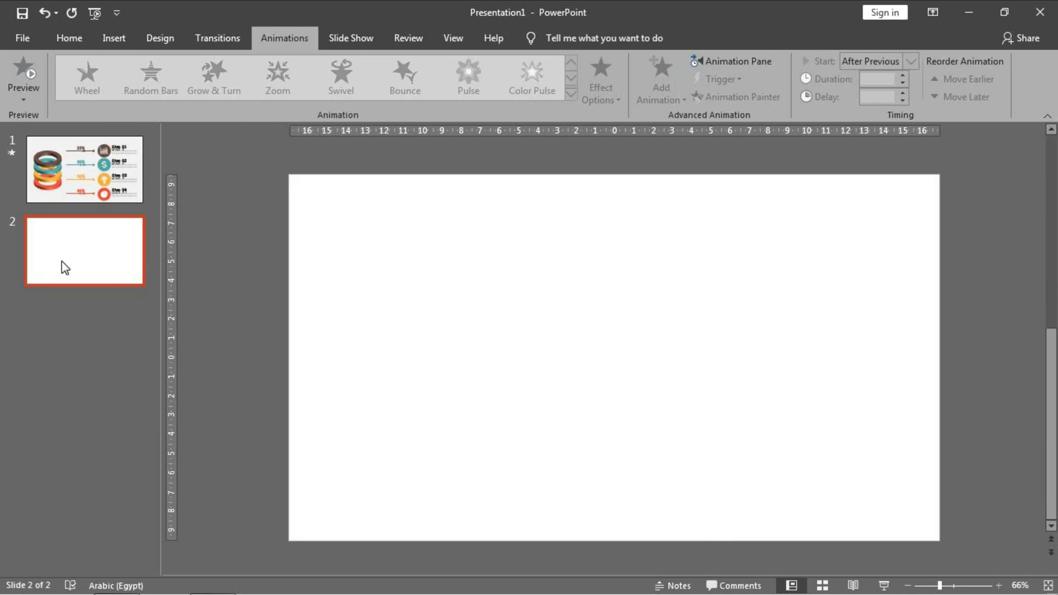
{"action": "key", "text": "Delete"}
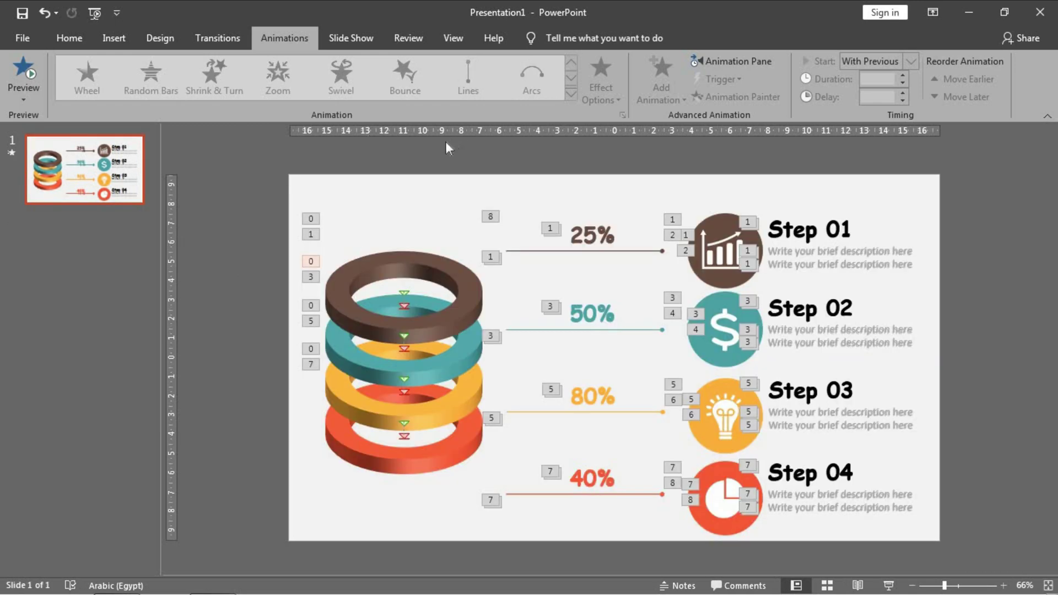
{"action": "left_click", "coordinate": [75, 39]}
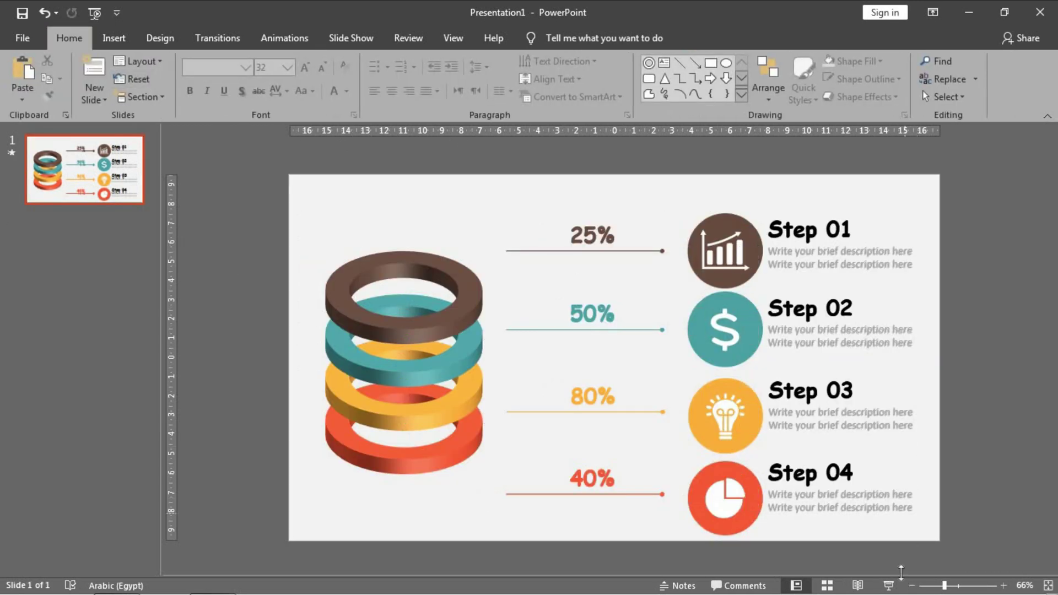